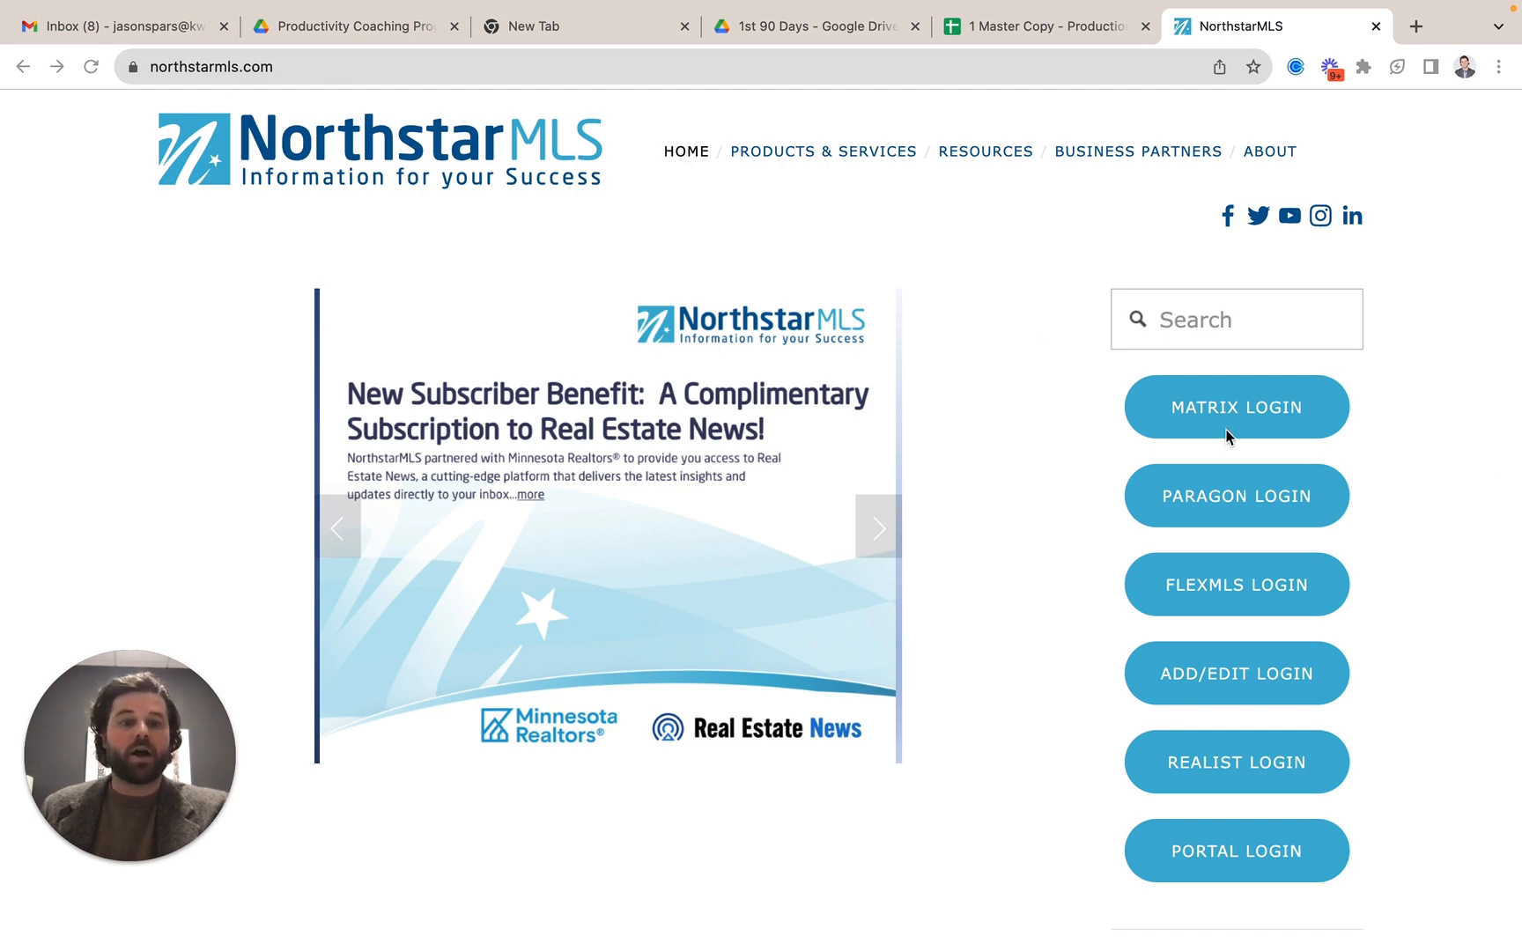
# Open the Matrix MLS login from the NorthstarMLS site and defer both news announcements to read later.
pyautogui.click(1233, 407)
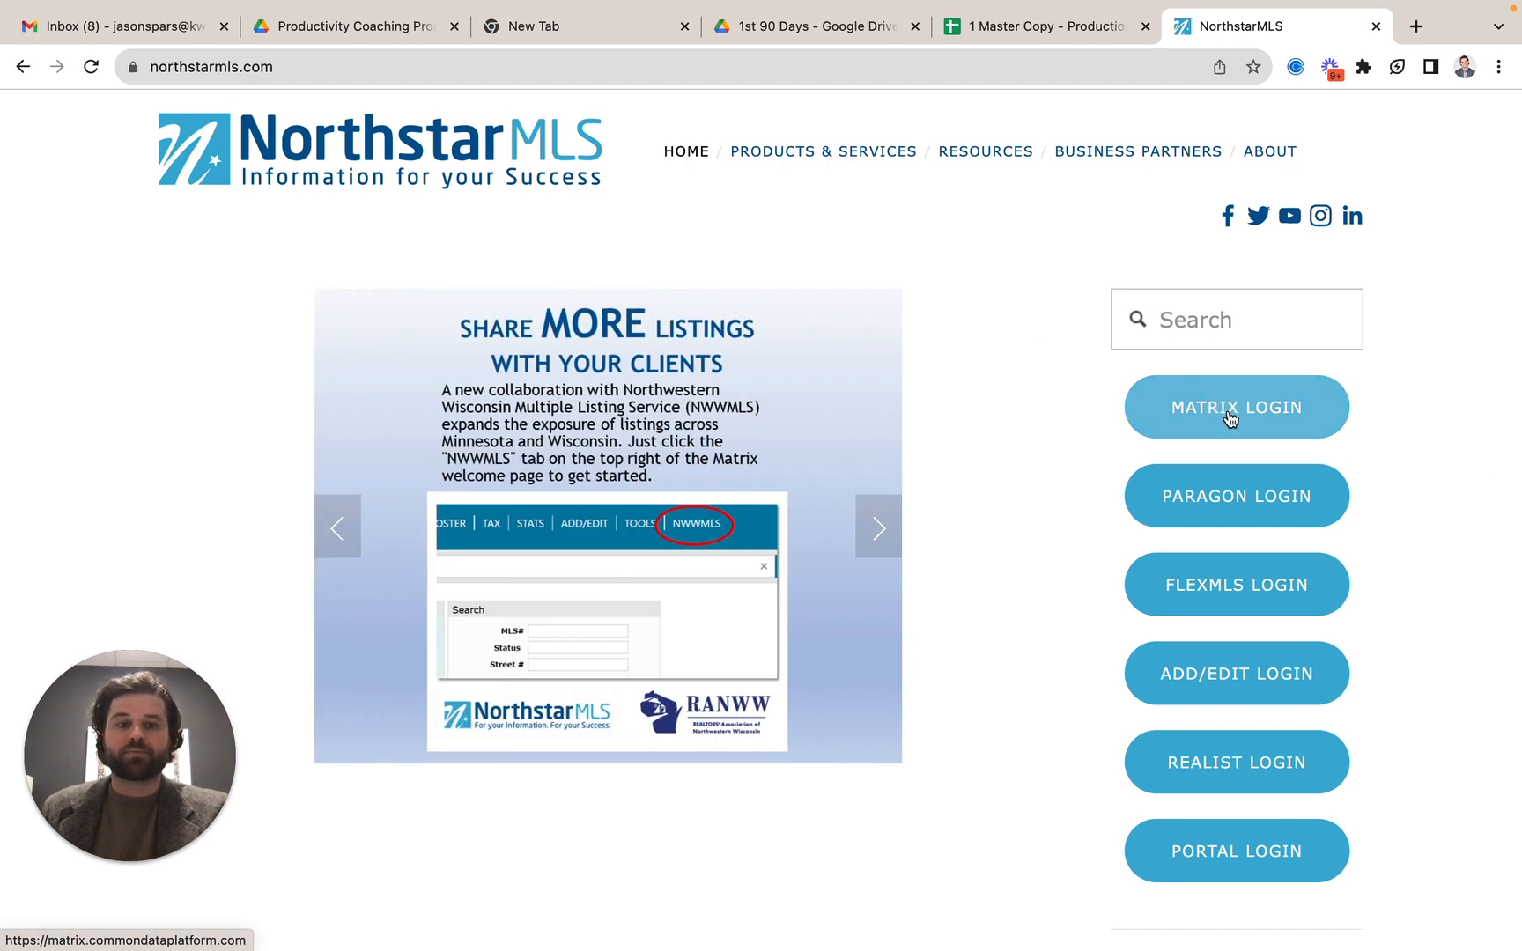
pyautogui.click(1233, 409)
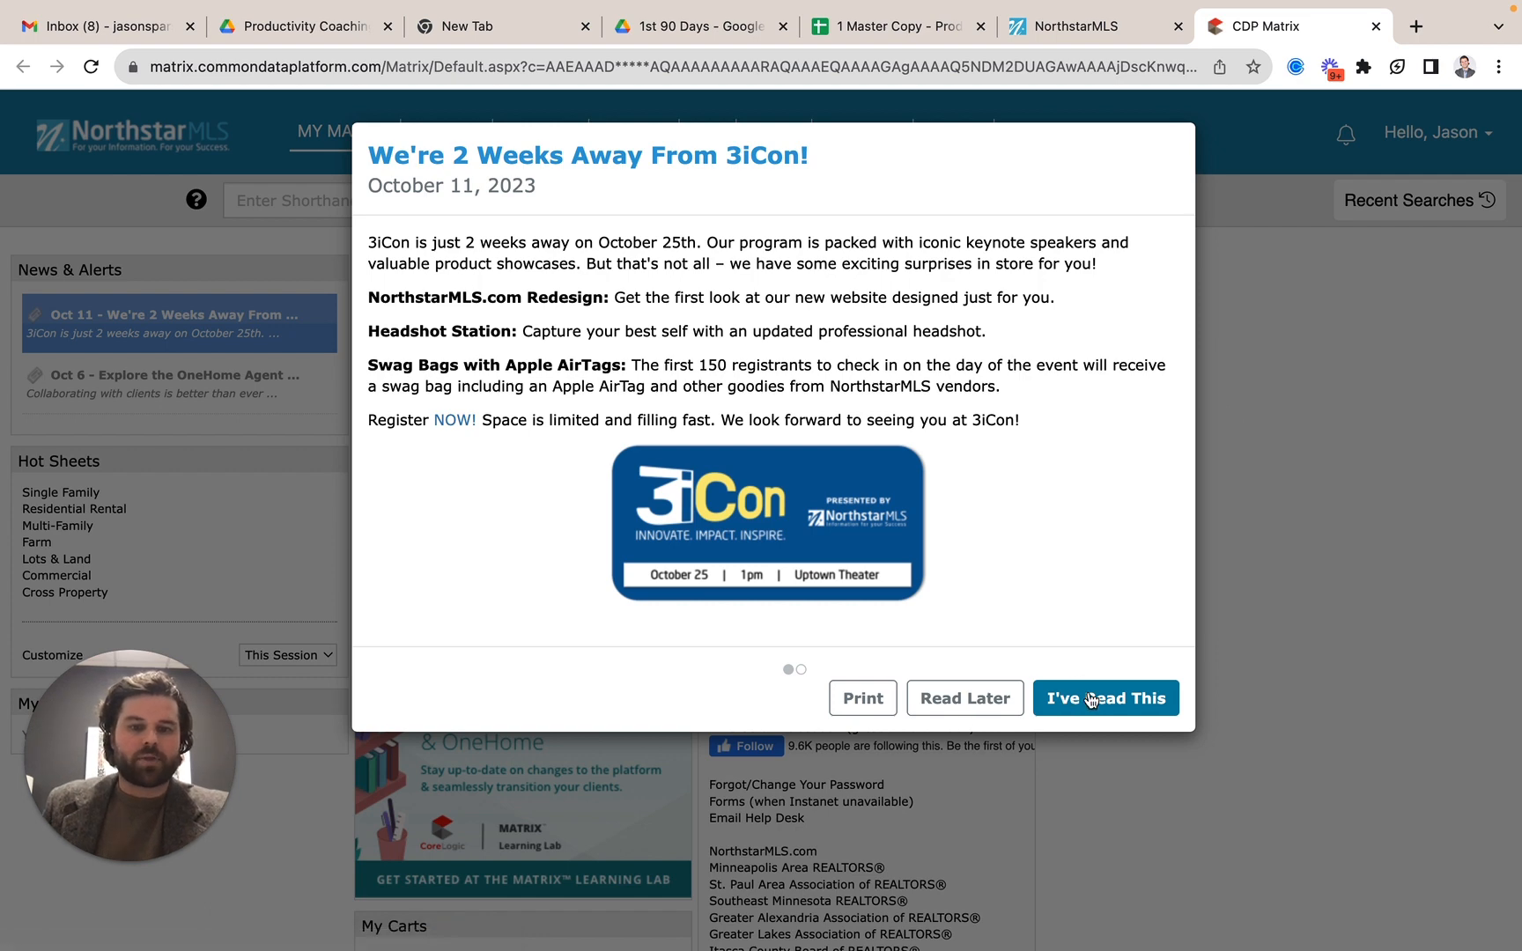
pyautogui.click(980, 694)
pyautogui.click(981, 693)
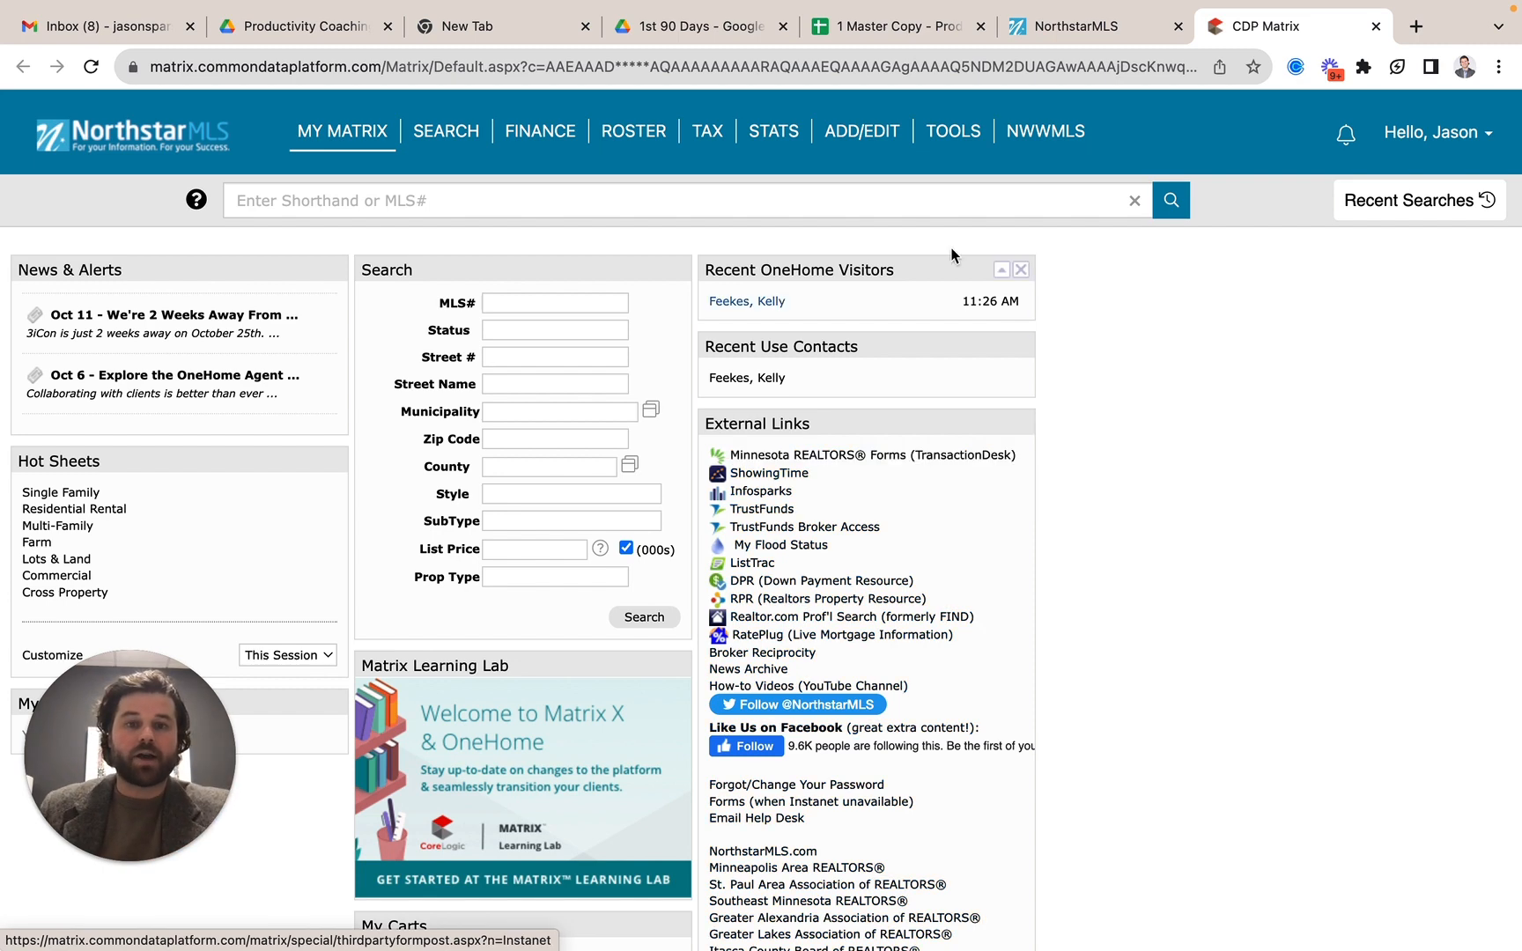
# Open Transaction Desk-MN REALTORS Forms and create a transaction named Test Test with the template KW Lakes Buyer Representation Agreement - 9.15.23.
pyautogui.moveTo(965, 136)
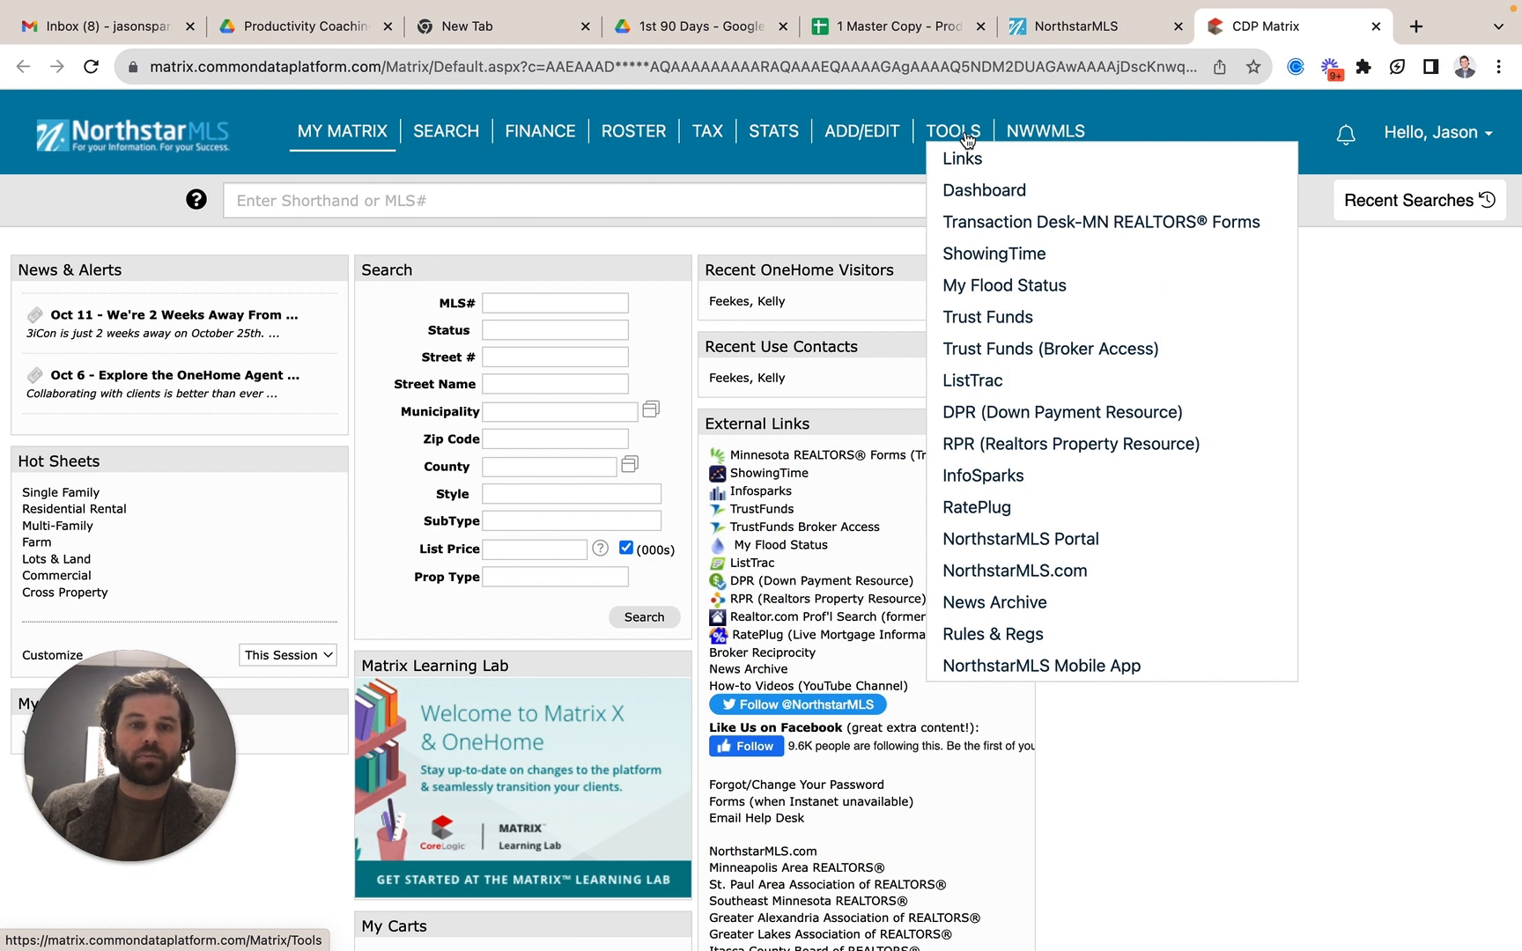
pyautogui.click(970, 232)
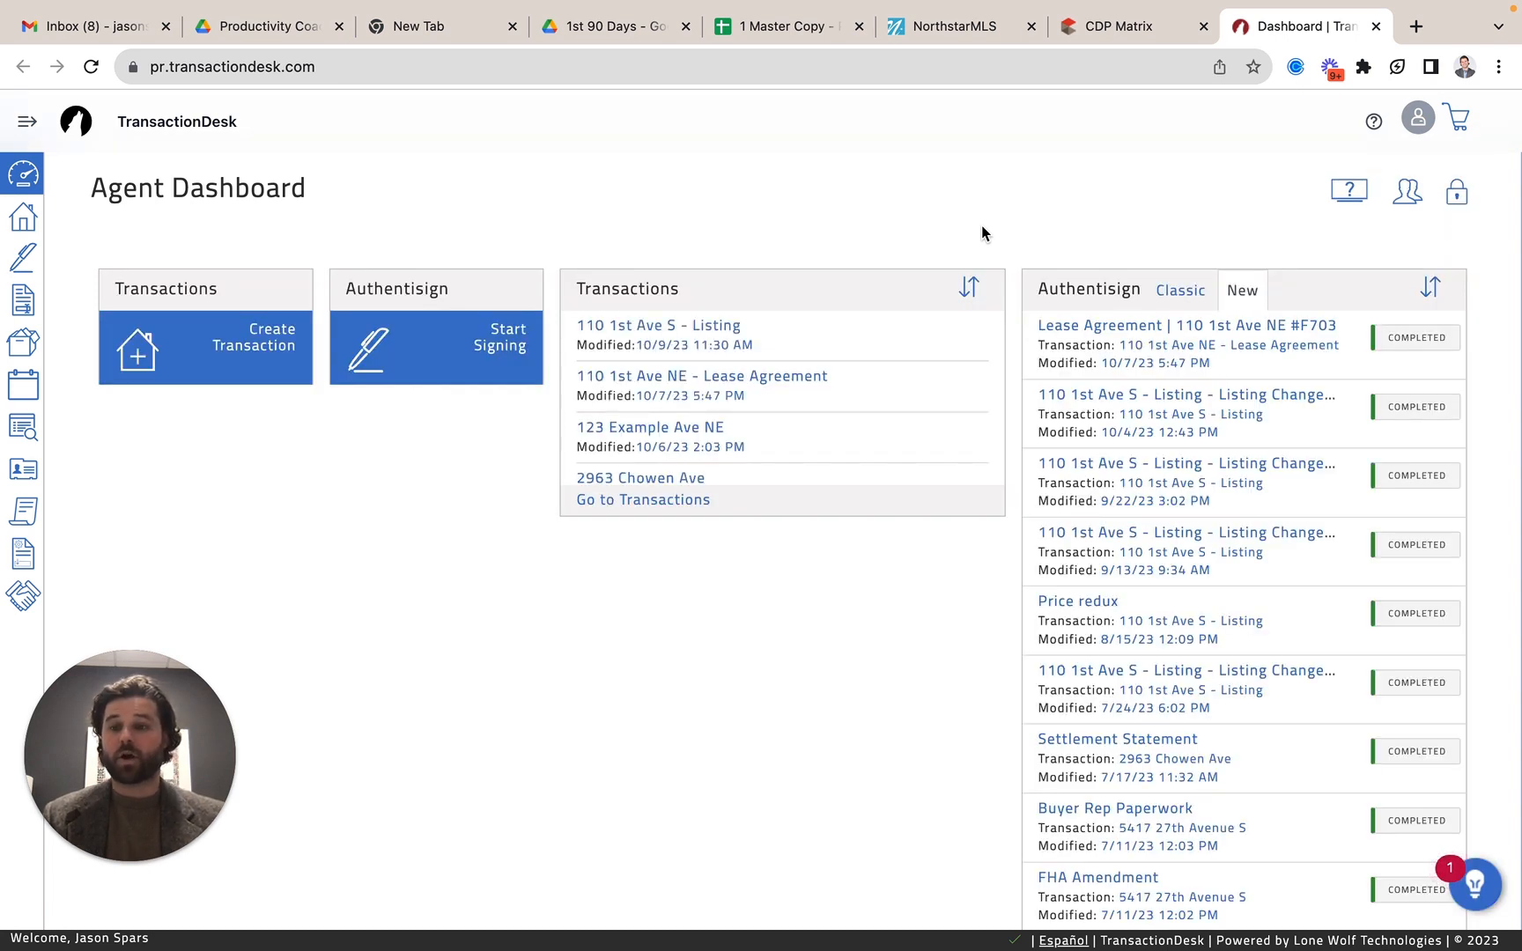
pyautogui.click(155, 354)
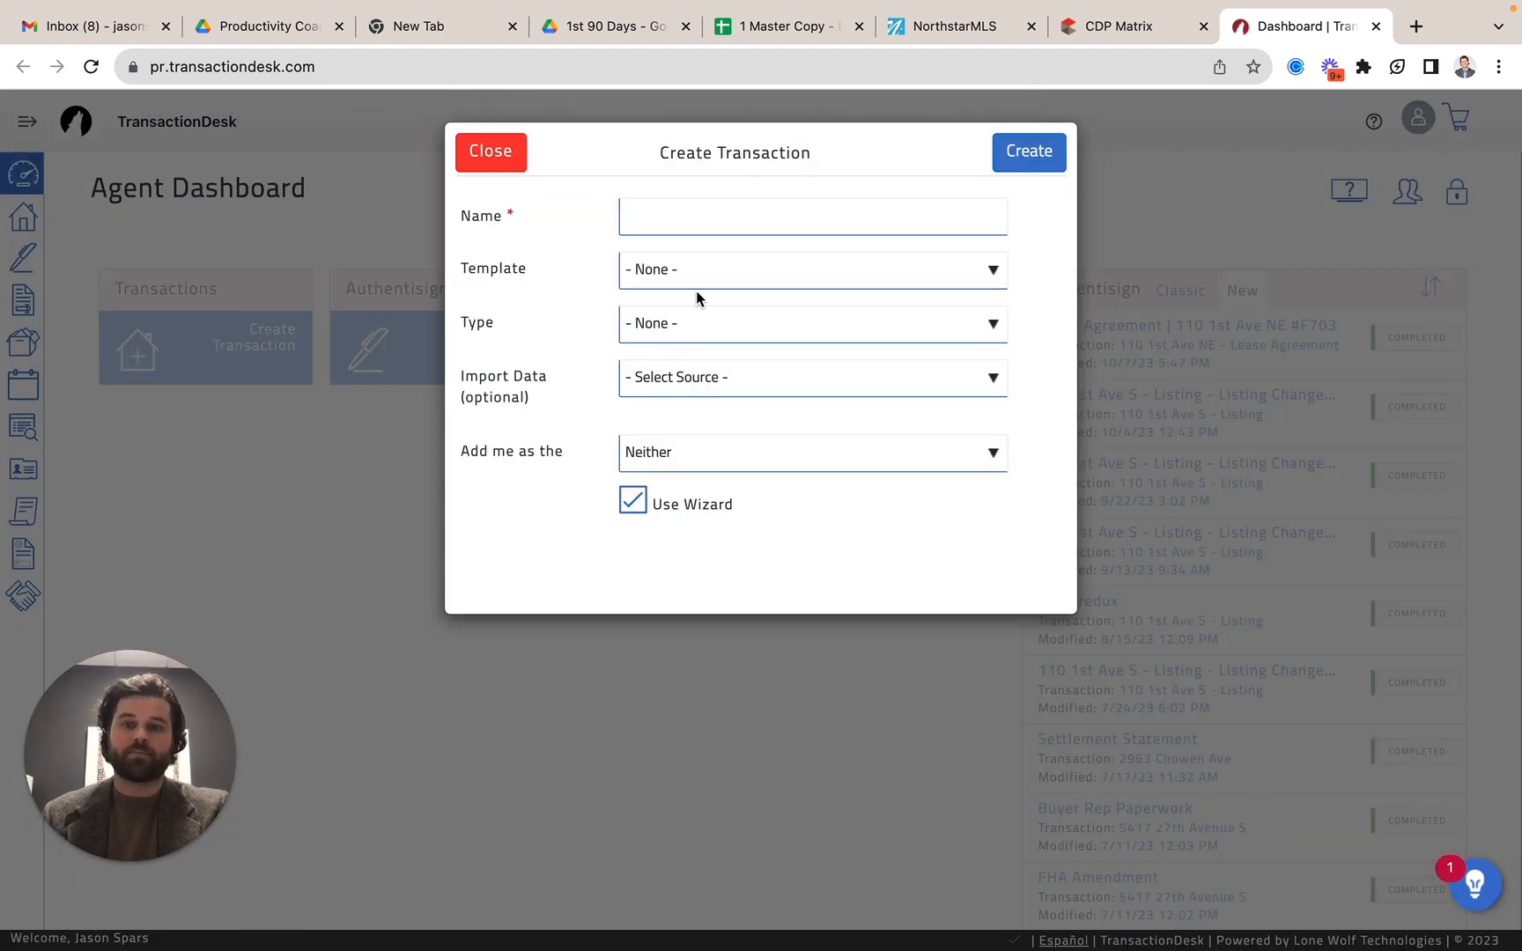
pyautogui.click(763, 215)
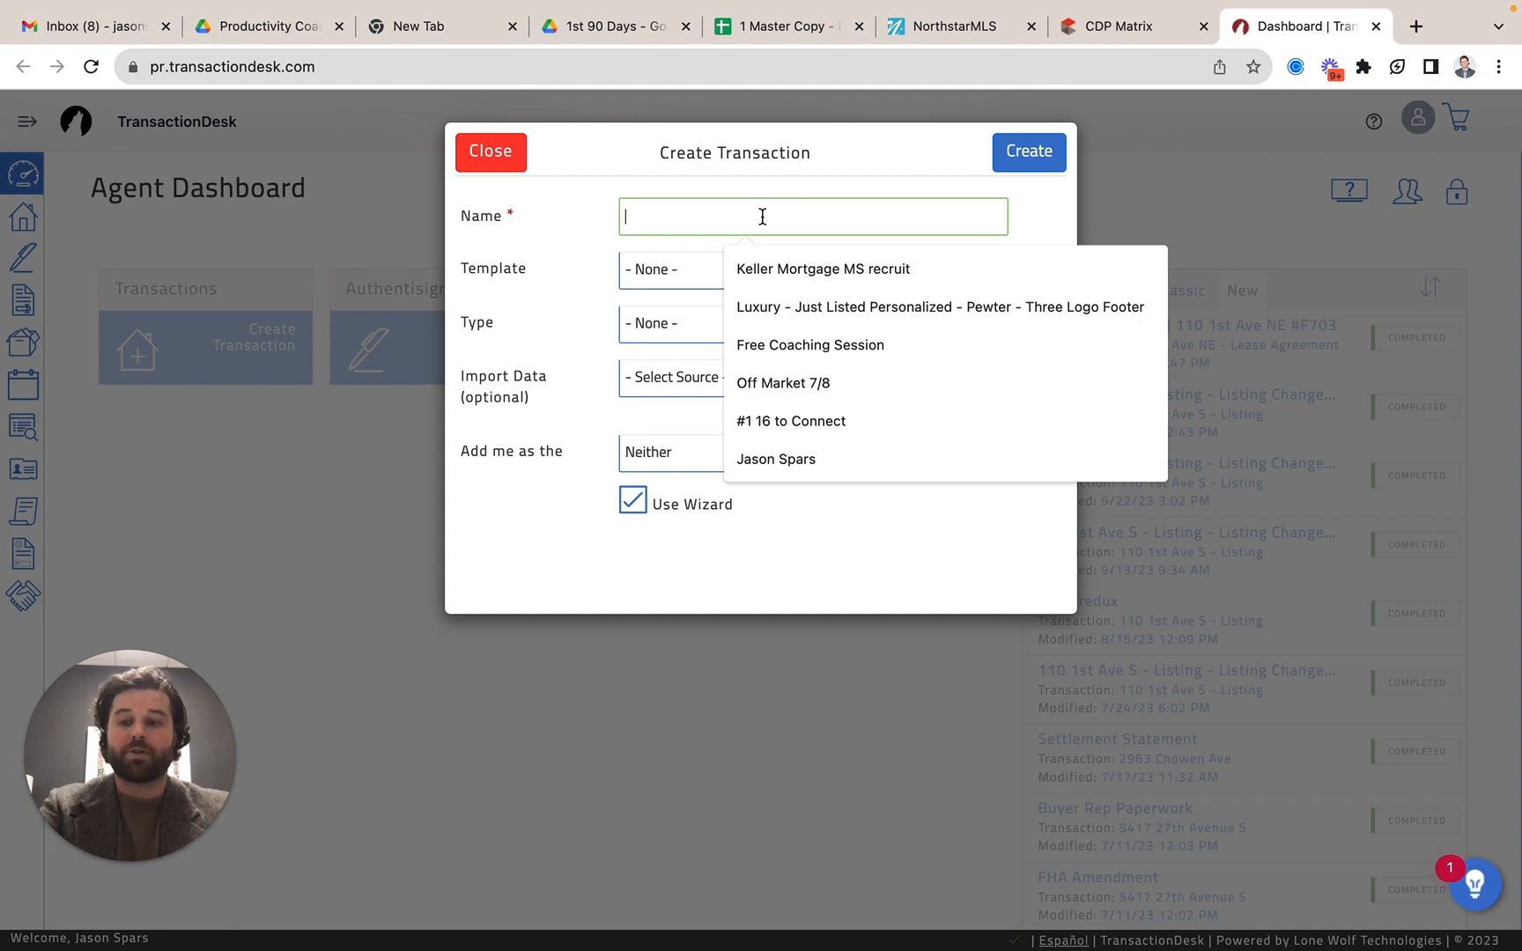
pyautogui.write('Test Test')
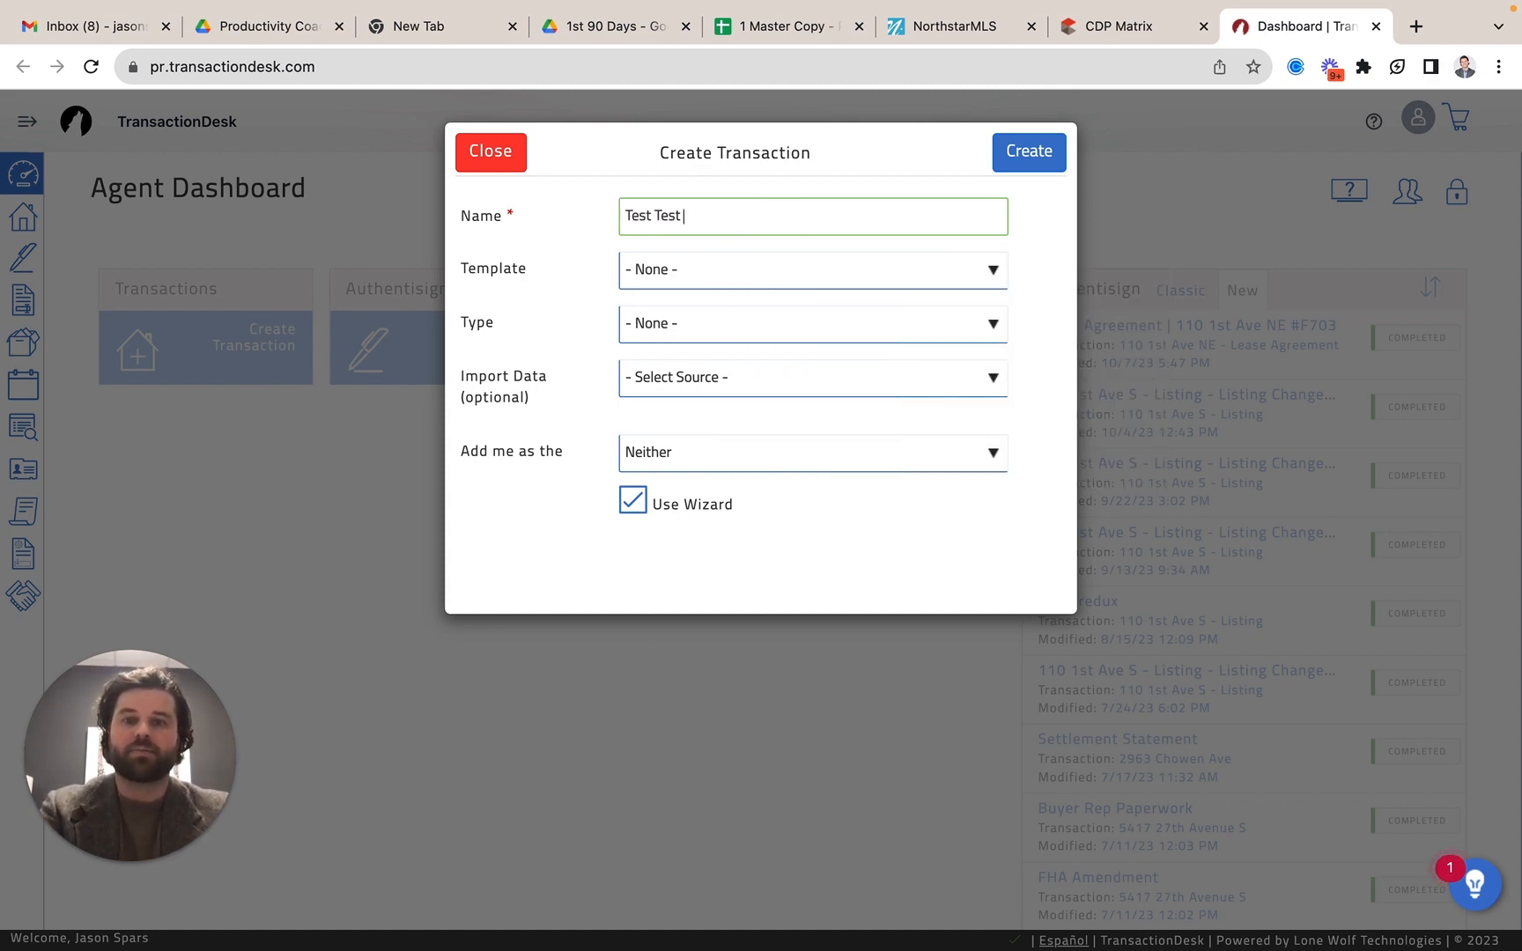
pyautogui.click(792, 279)
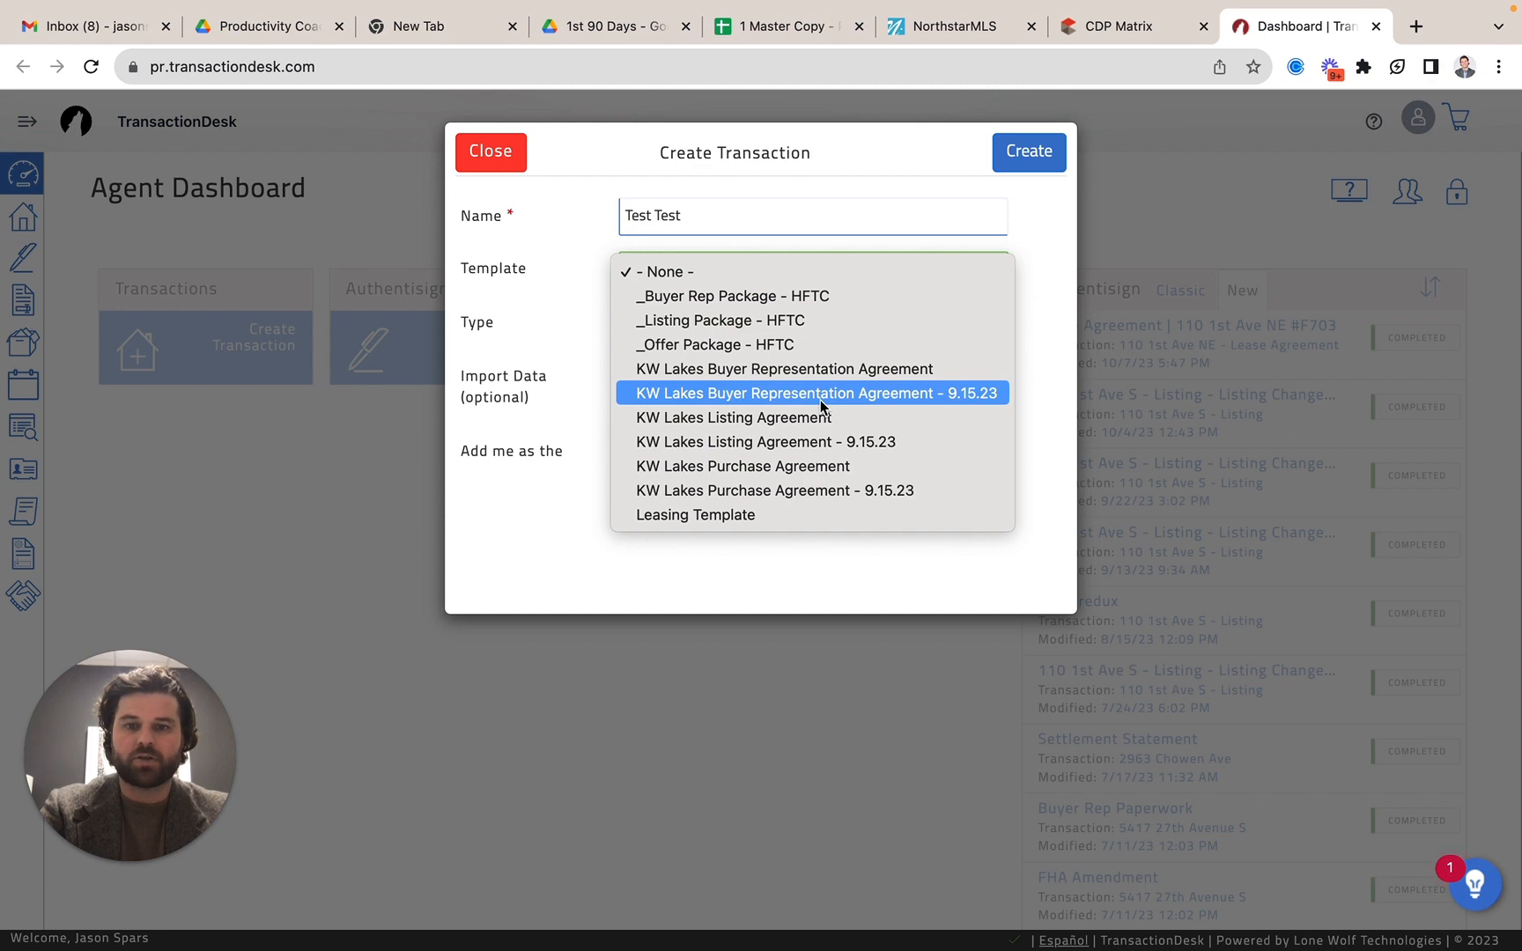
pyautogui.click(776, 396)
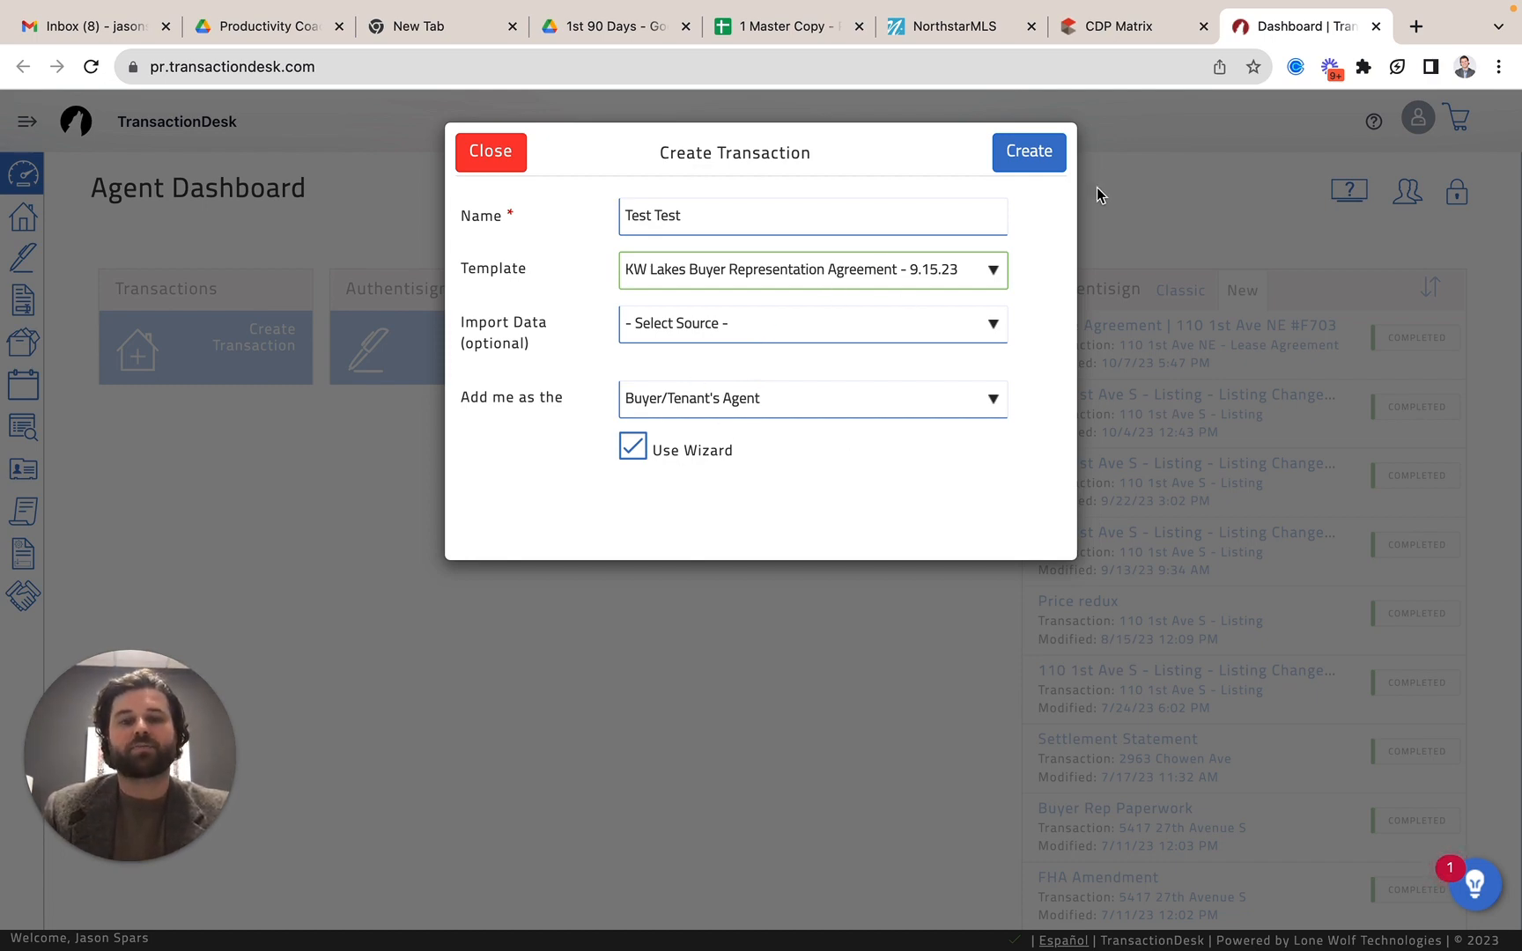
pyautogui.click(1037, 145)
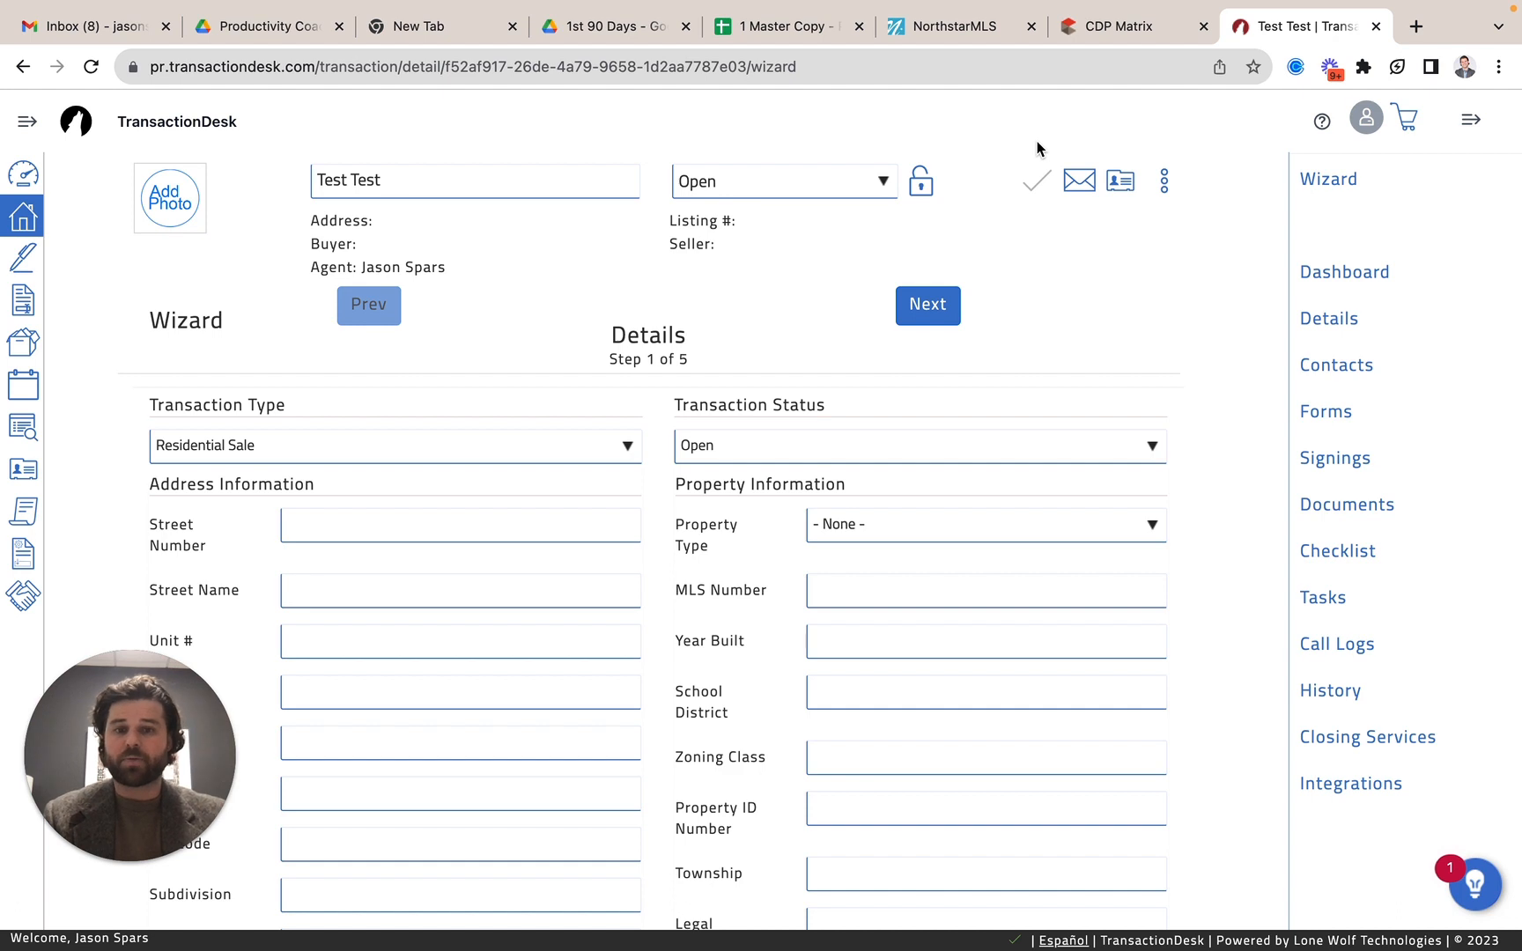
# Go through the wizard's details, dates, contacts, forms and documents pages without entering anything and finish the wizard.
pyautogui.click(927, 305)
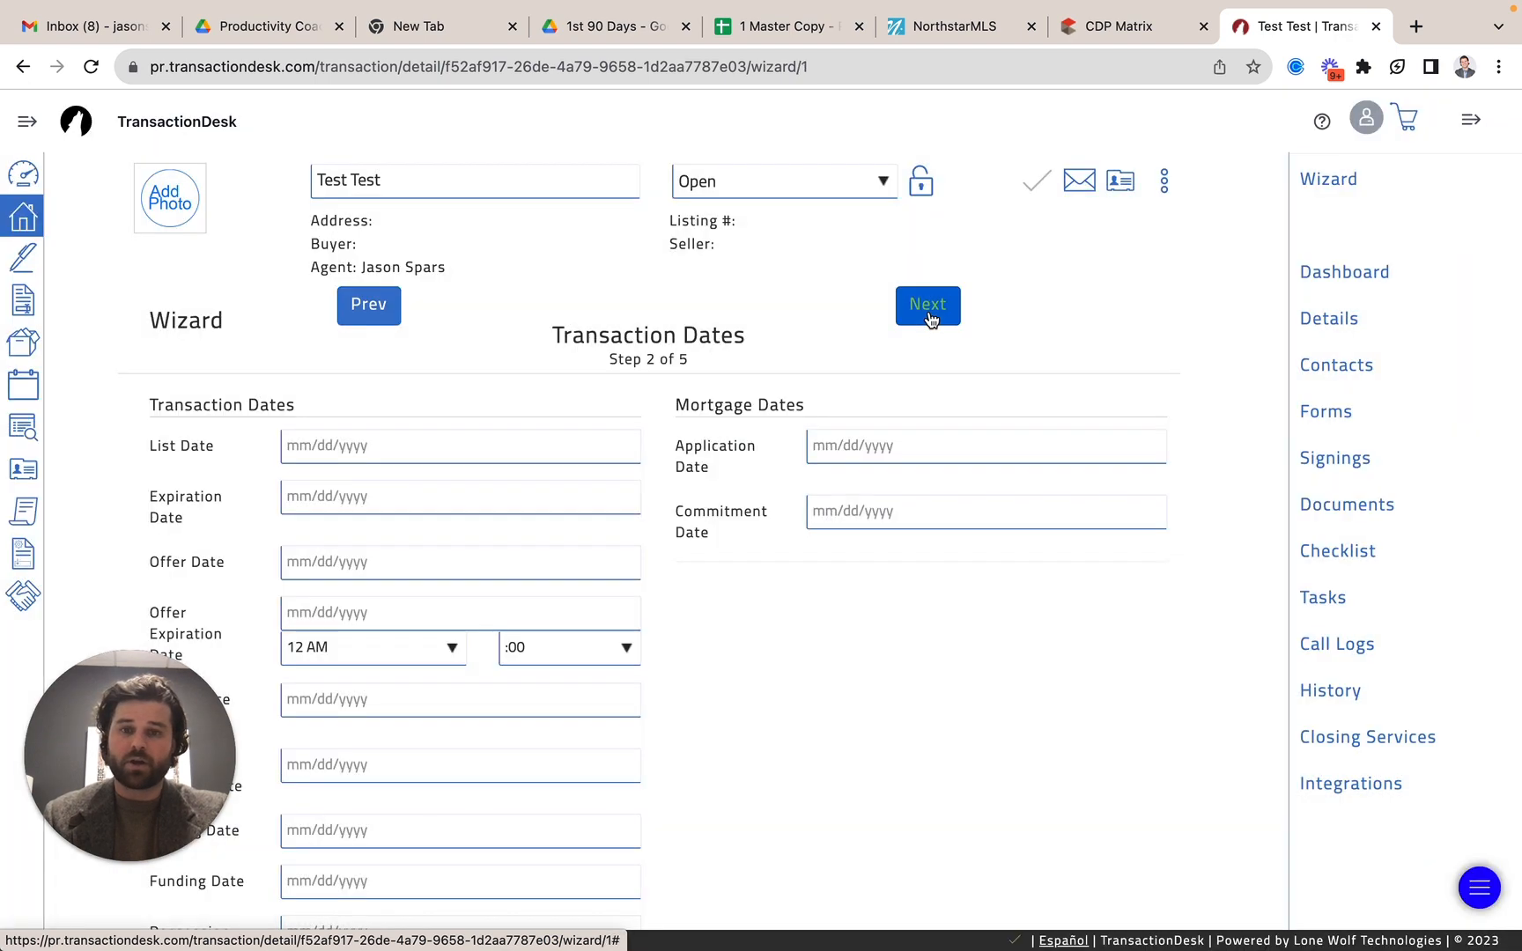
pyautogui.click(928, 305)
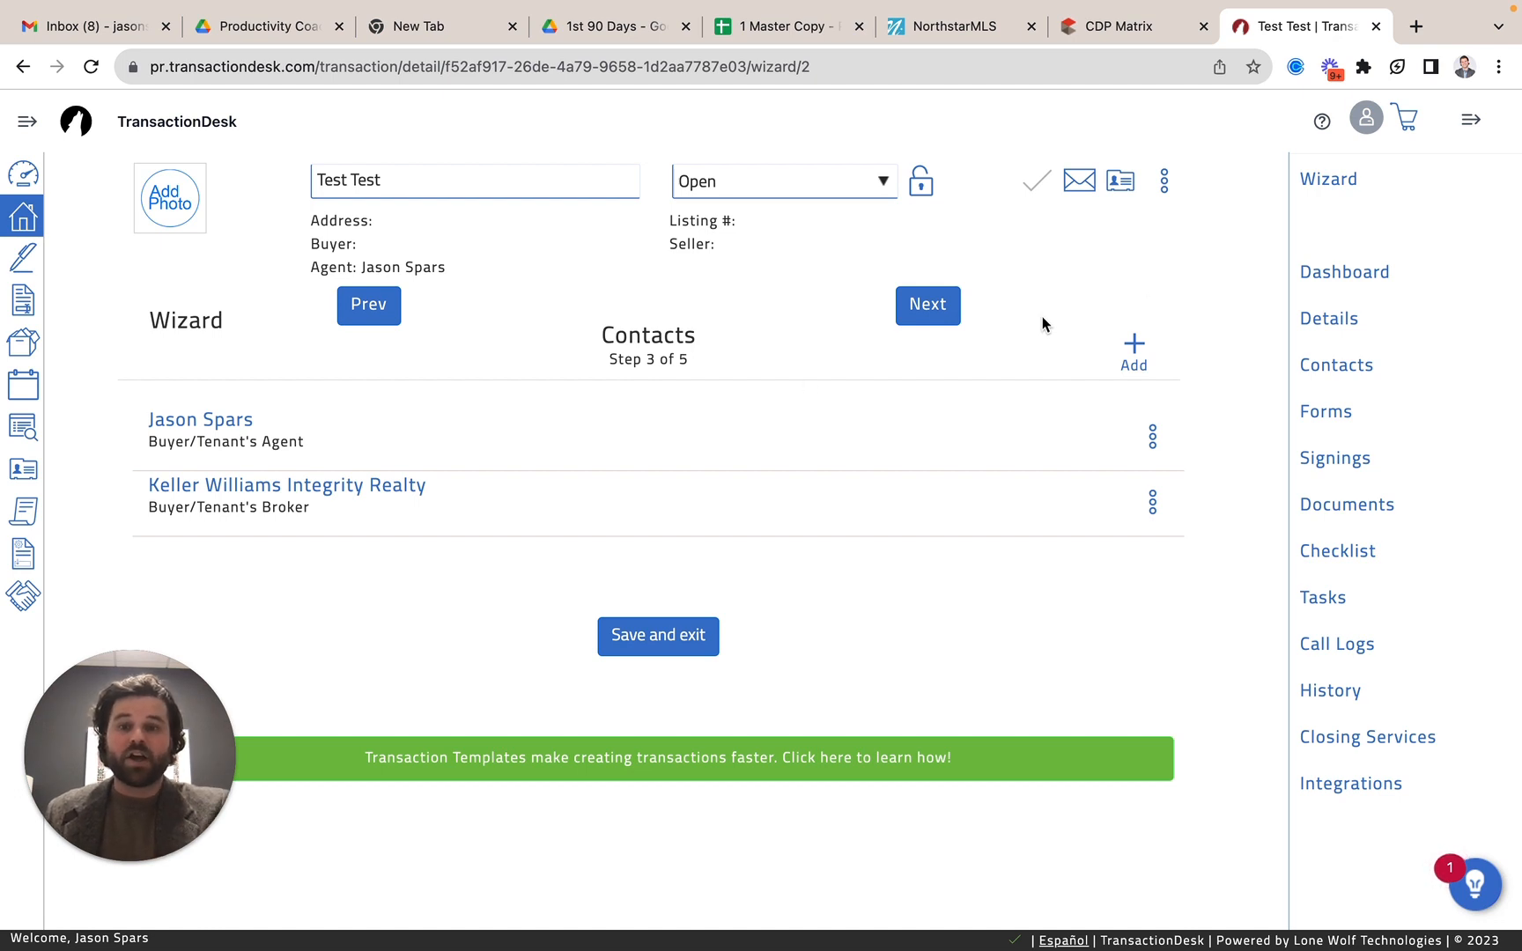
pyautogui.click(928, 310)
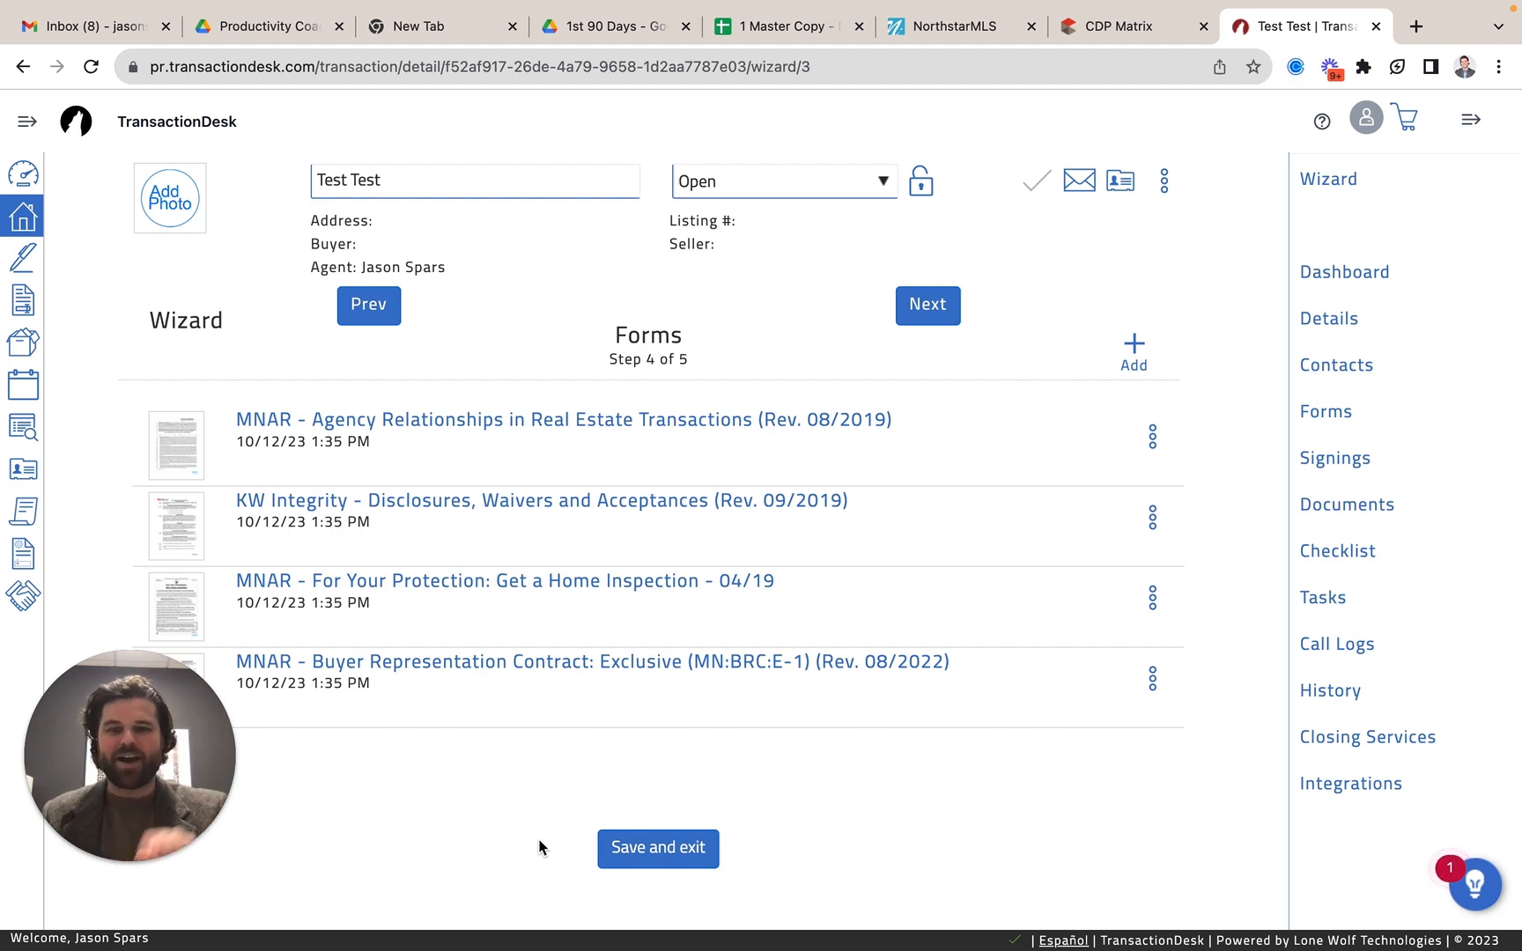
pyautogui.click(929, 309)
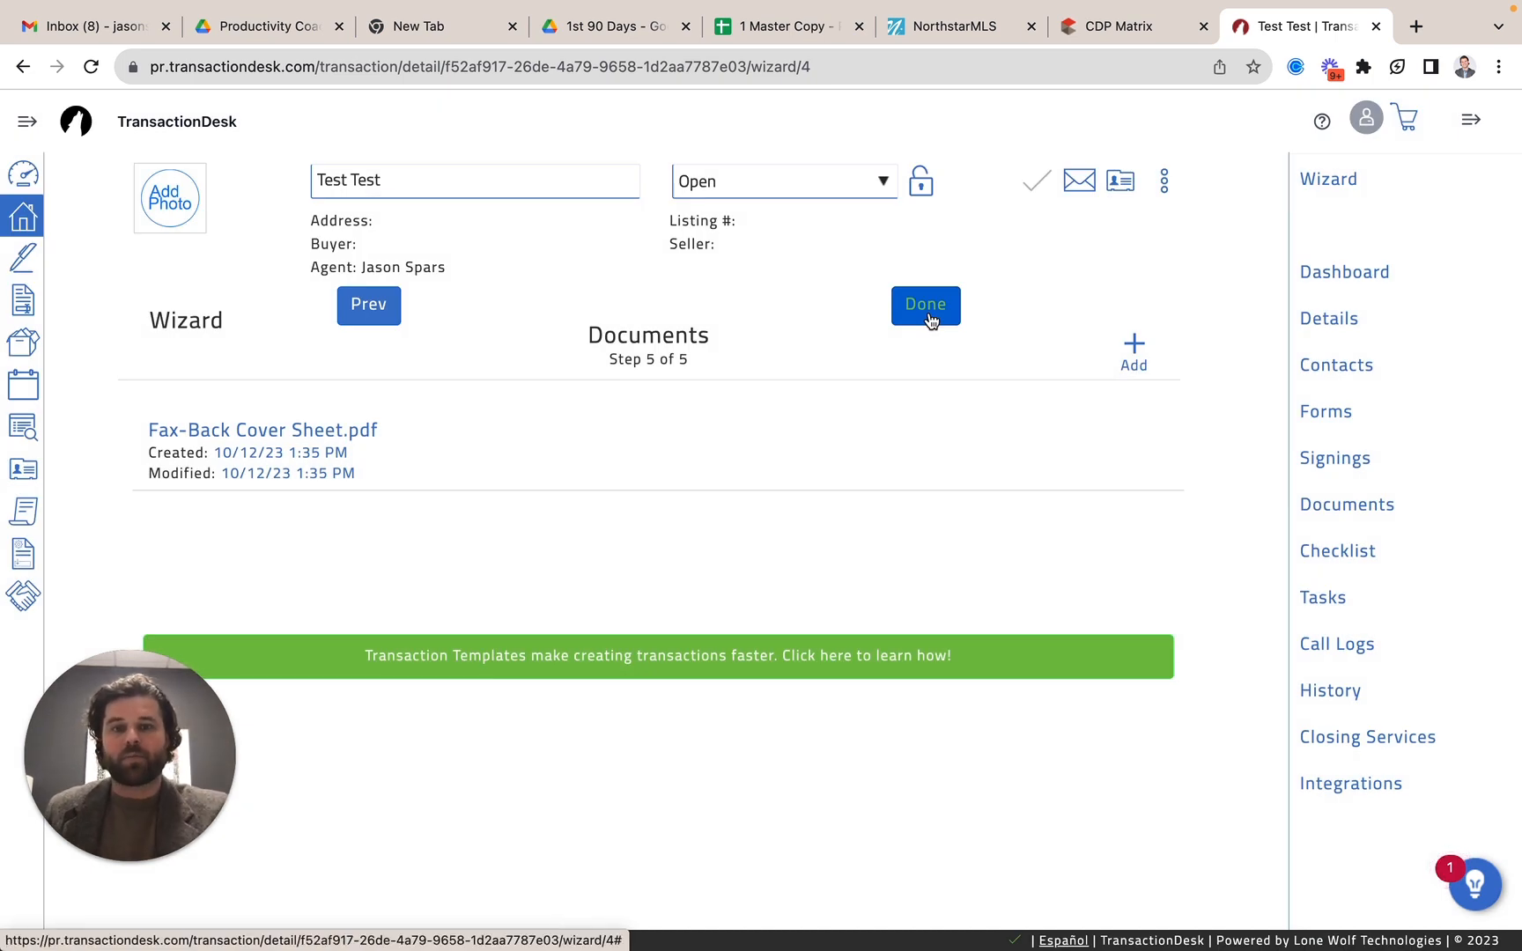
pyautogui.click(930, 317)
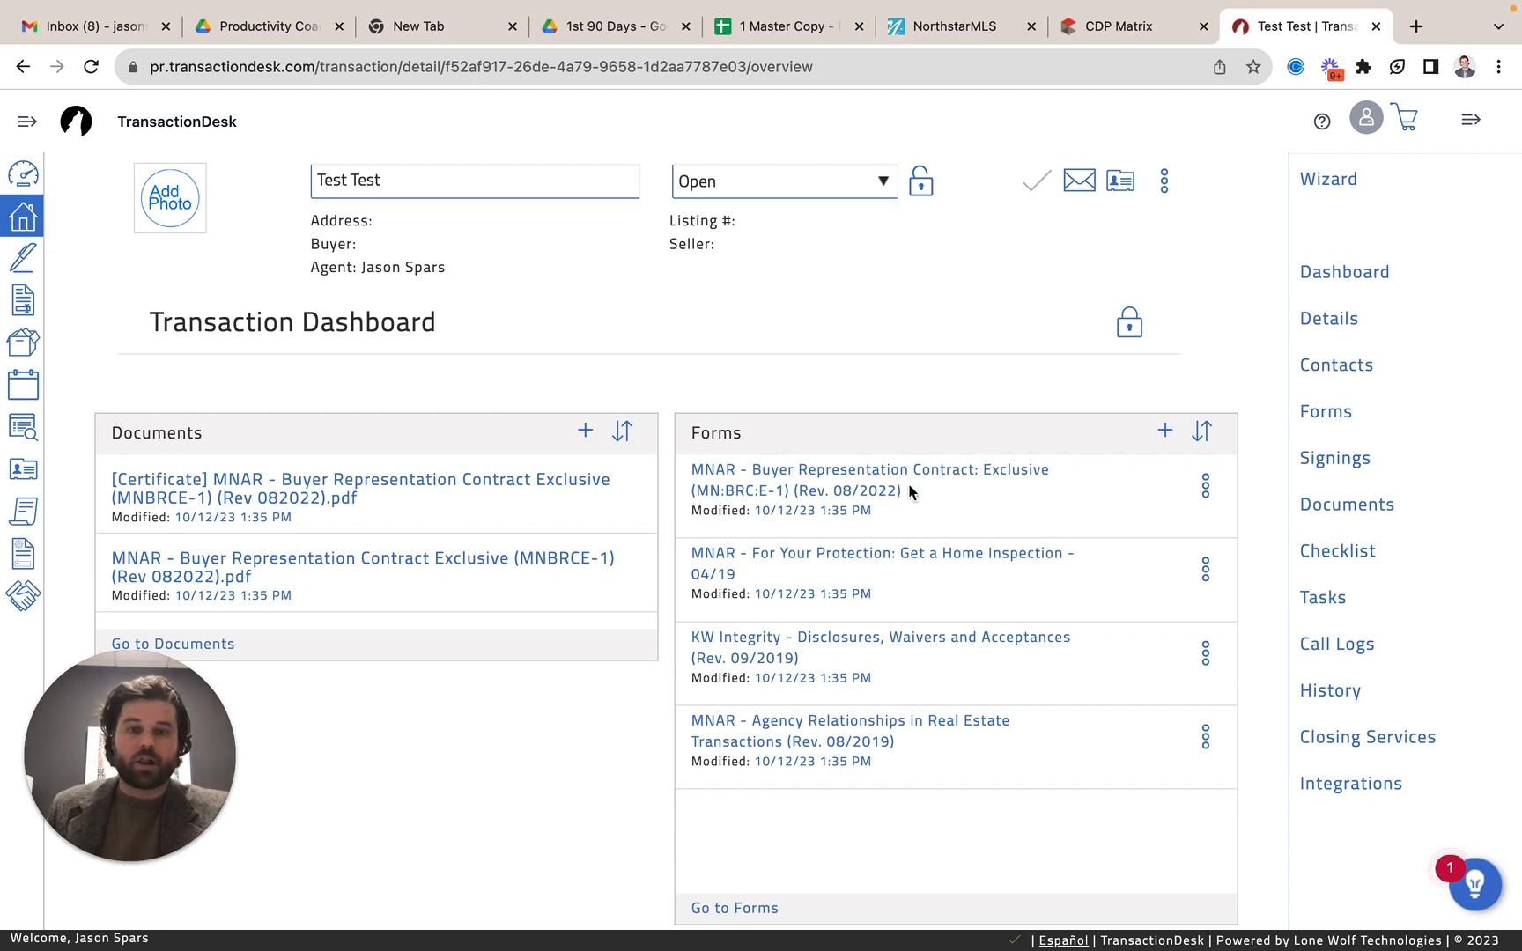
# Open the MNAR Buyer Representation Contract: Exclusive form and set its date on line 1 to October 12th 2023.
pyautogui.scroll(-1, 848, 786)
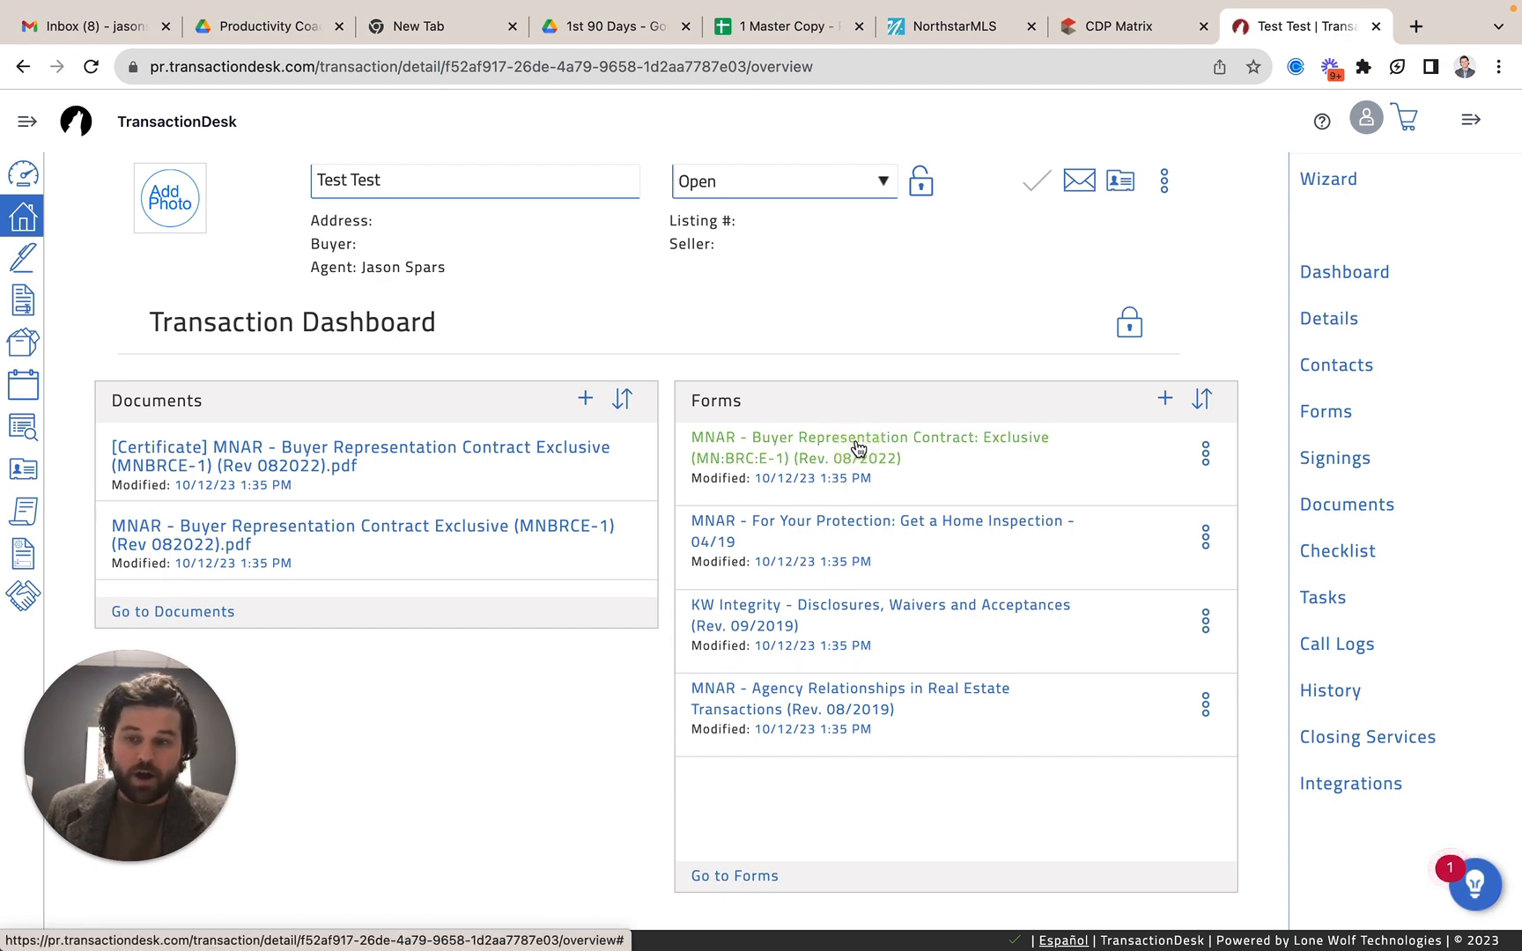
pyautogui.click(859, 449)
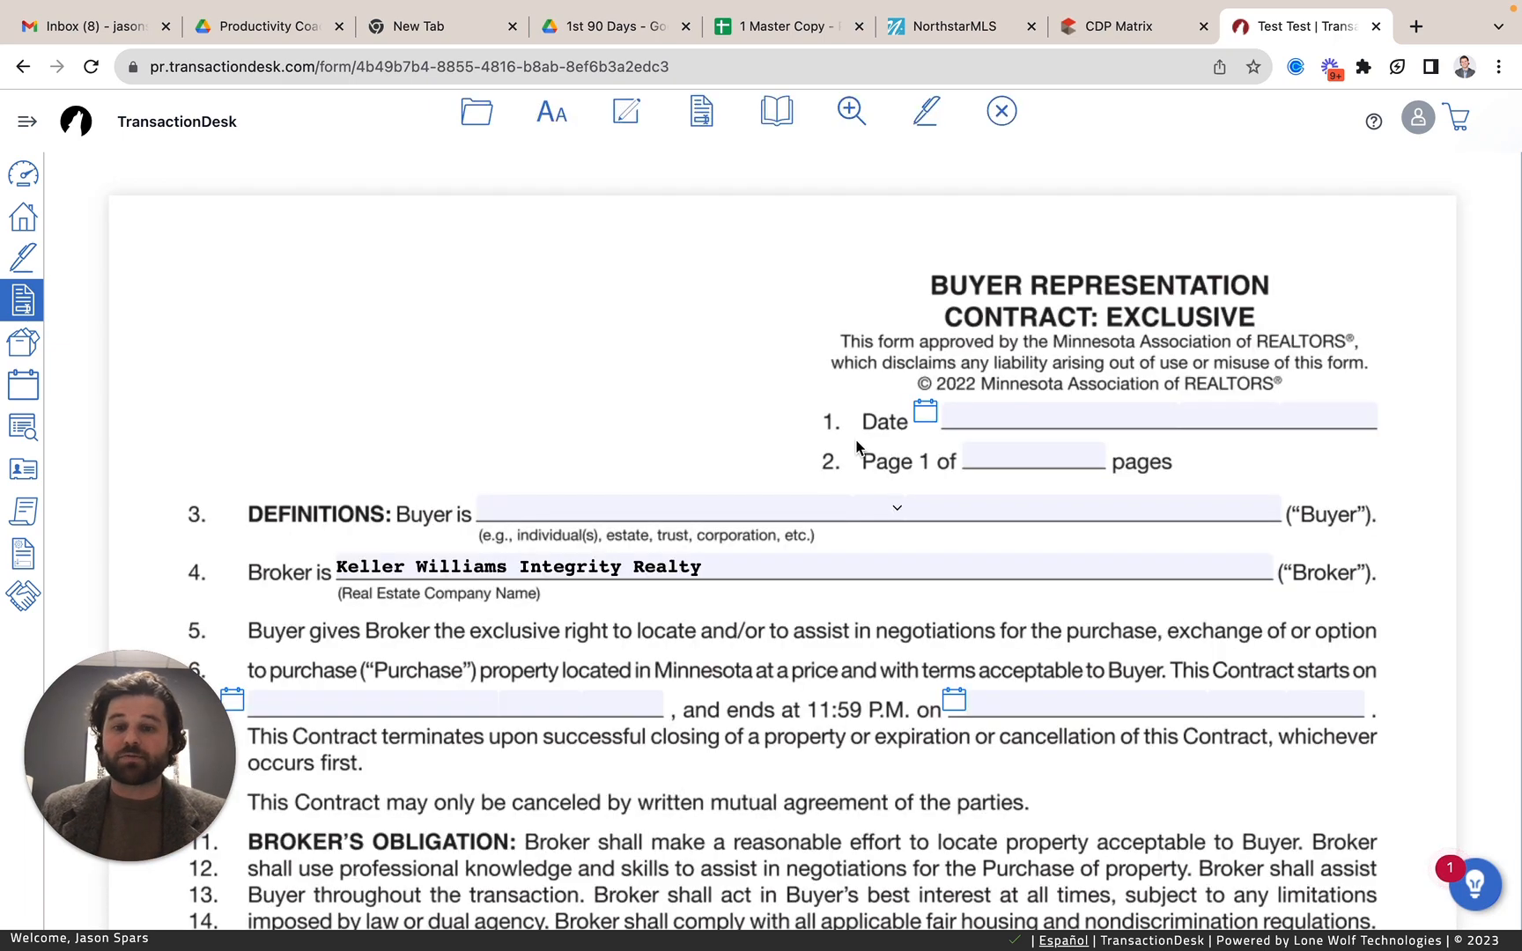
pyautogui.click(925, 412)
pyautogui.click(1118, 544)
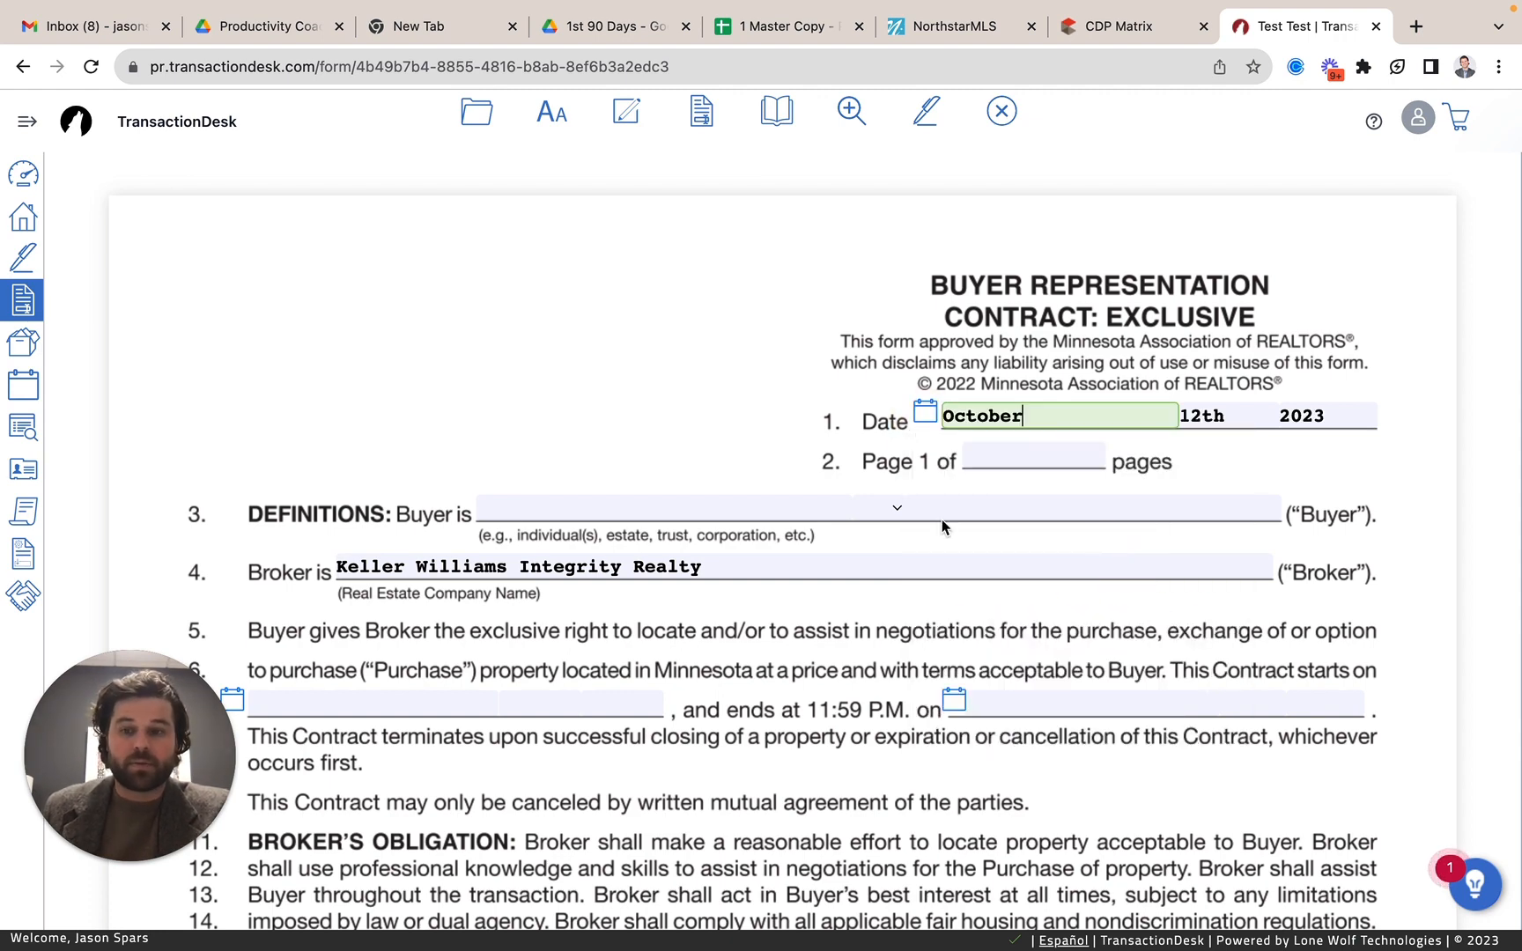
pyautogui.click(546, 500)
# Set the contract term on line 7 to start October 12th 2023 and end October 12th 2024.
pyautogui.scroll(-5, 546, 497)
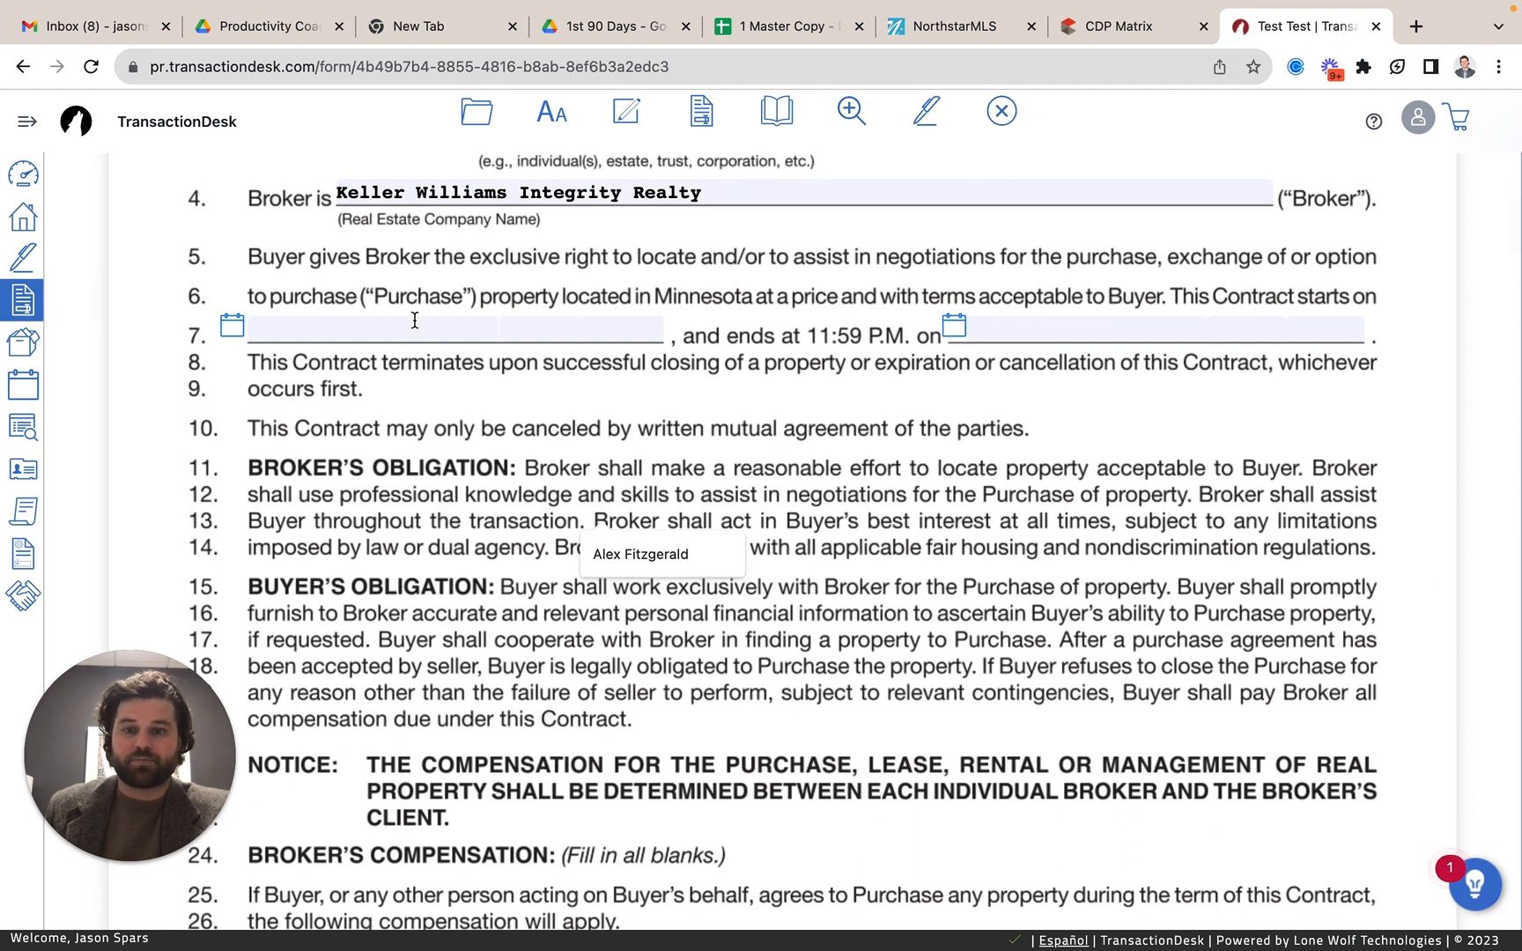
pyautogui.click(232, 326)
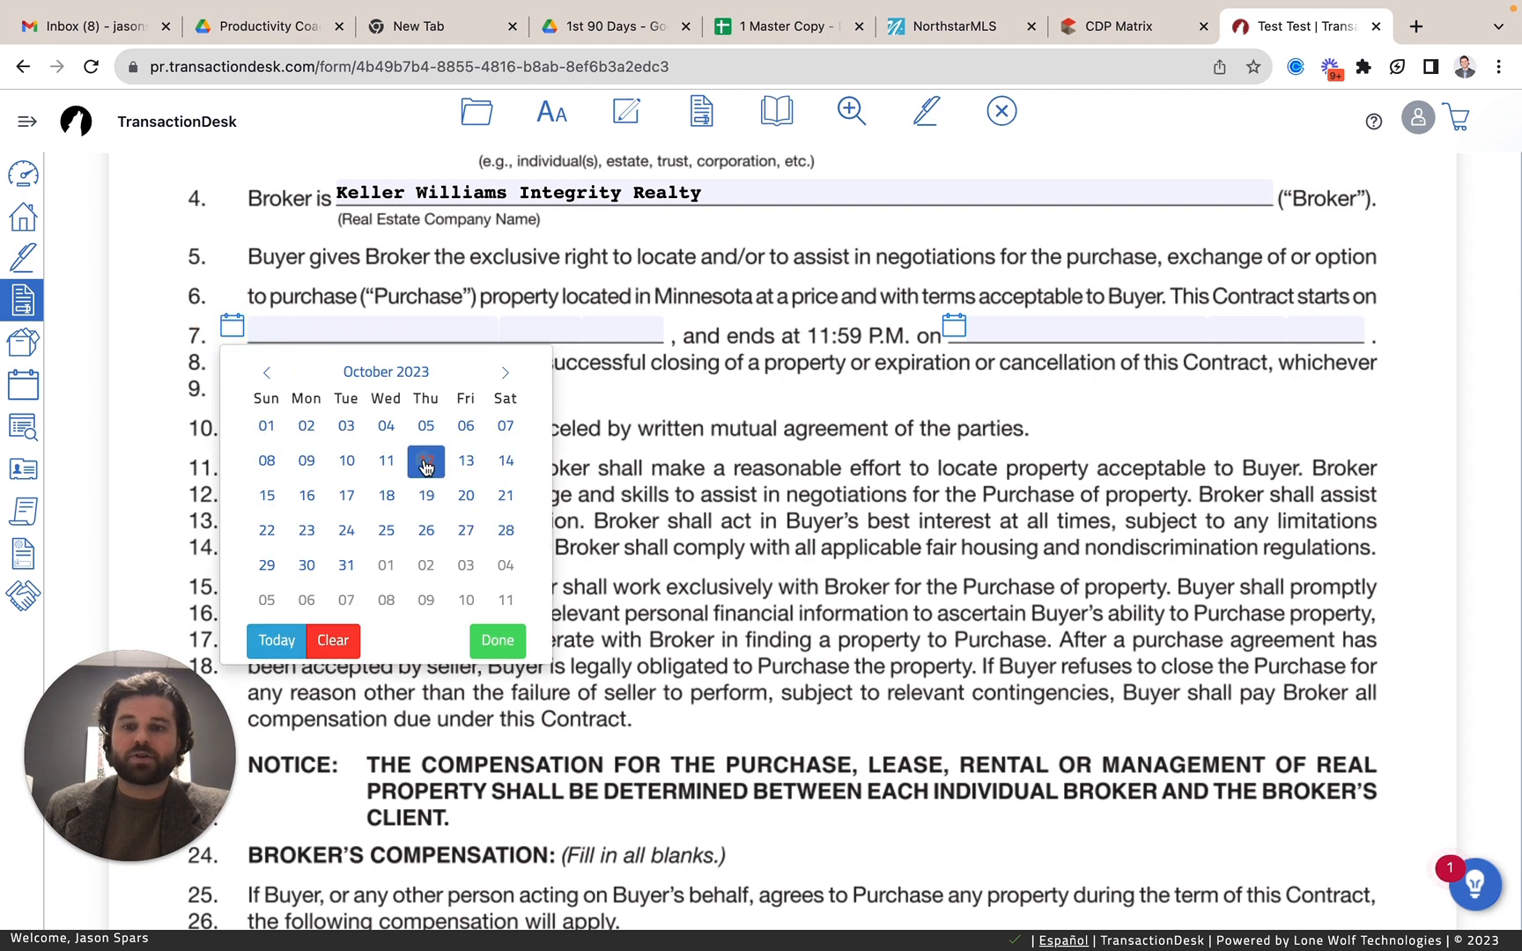
pyautogui.click(427, 460)
pyautogui.click(954, 326)
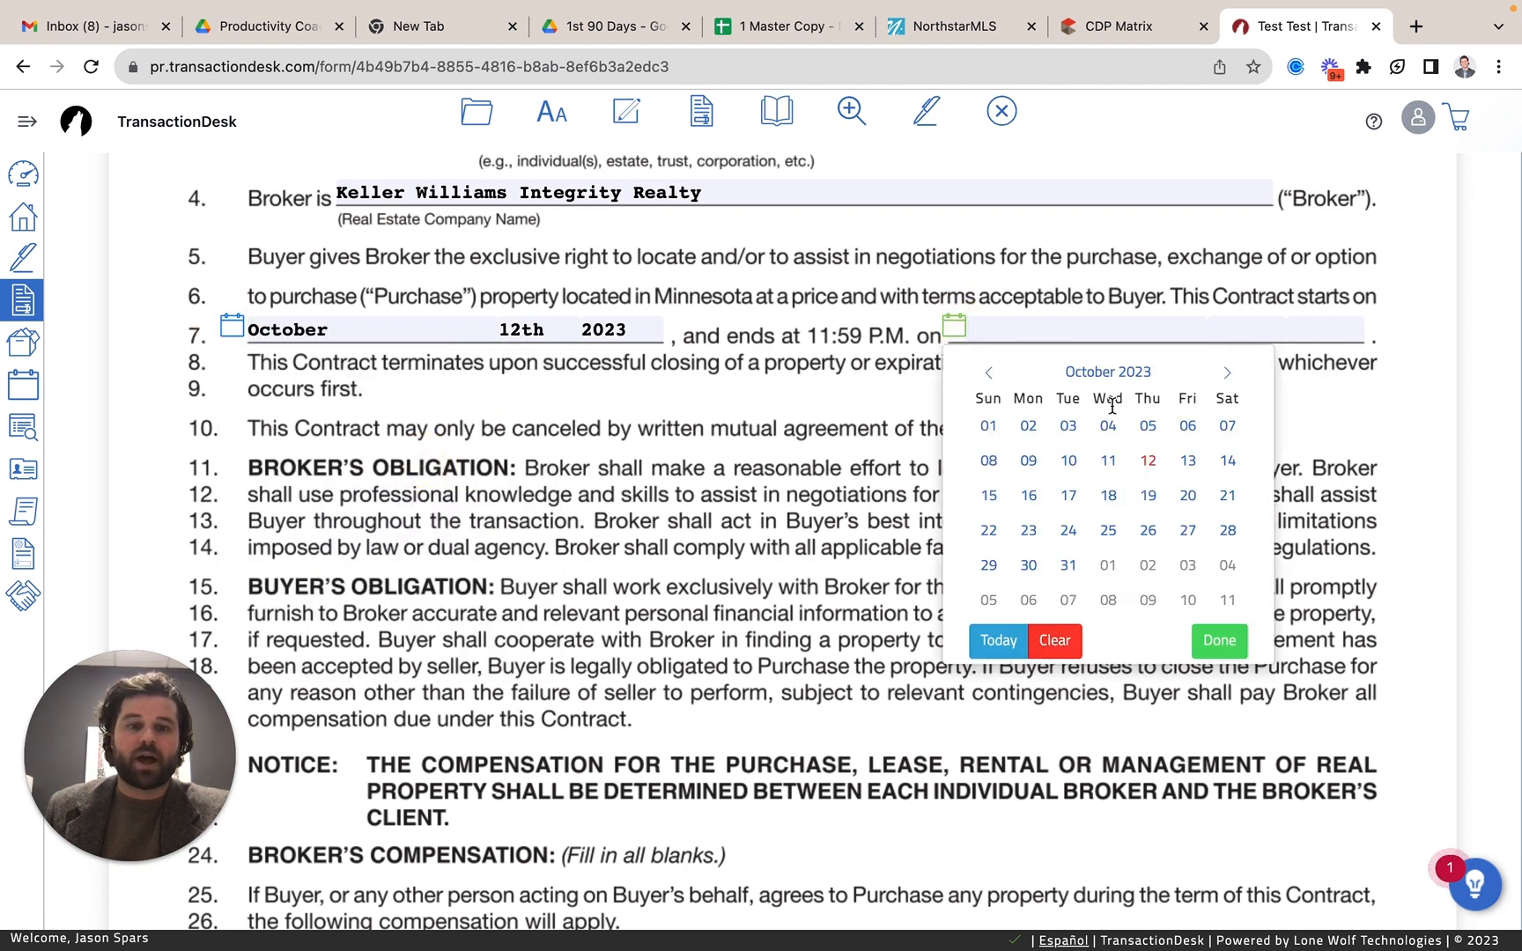
pyautogui.click(1227, 373)
pyautogui.click(1227, 373)
pyautogui.click(1227, 372)
pyautogui.click(1228, 373)
pyautogui.click(1228, 373)
pyautogui.click(1227, 372)
pyautogui.click(1227, 372)
pyautogui.click(1227, 373)
pyautogui.click(1227, 372)
pyautogui.click(1227, 372)
pyautogui.click(1227, 372)
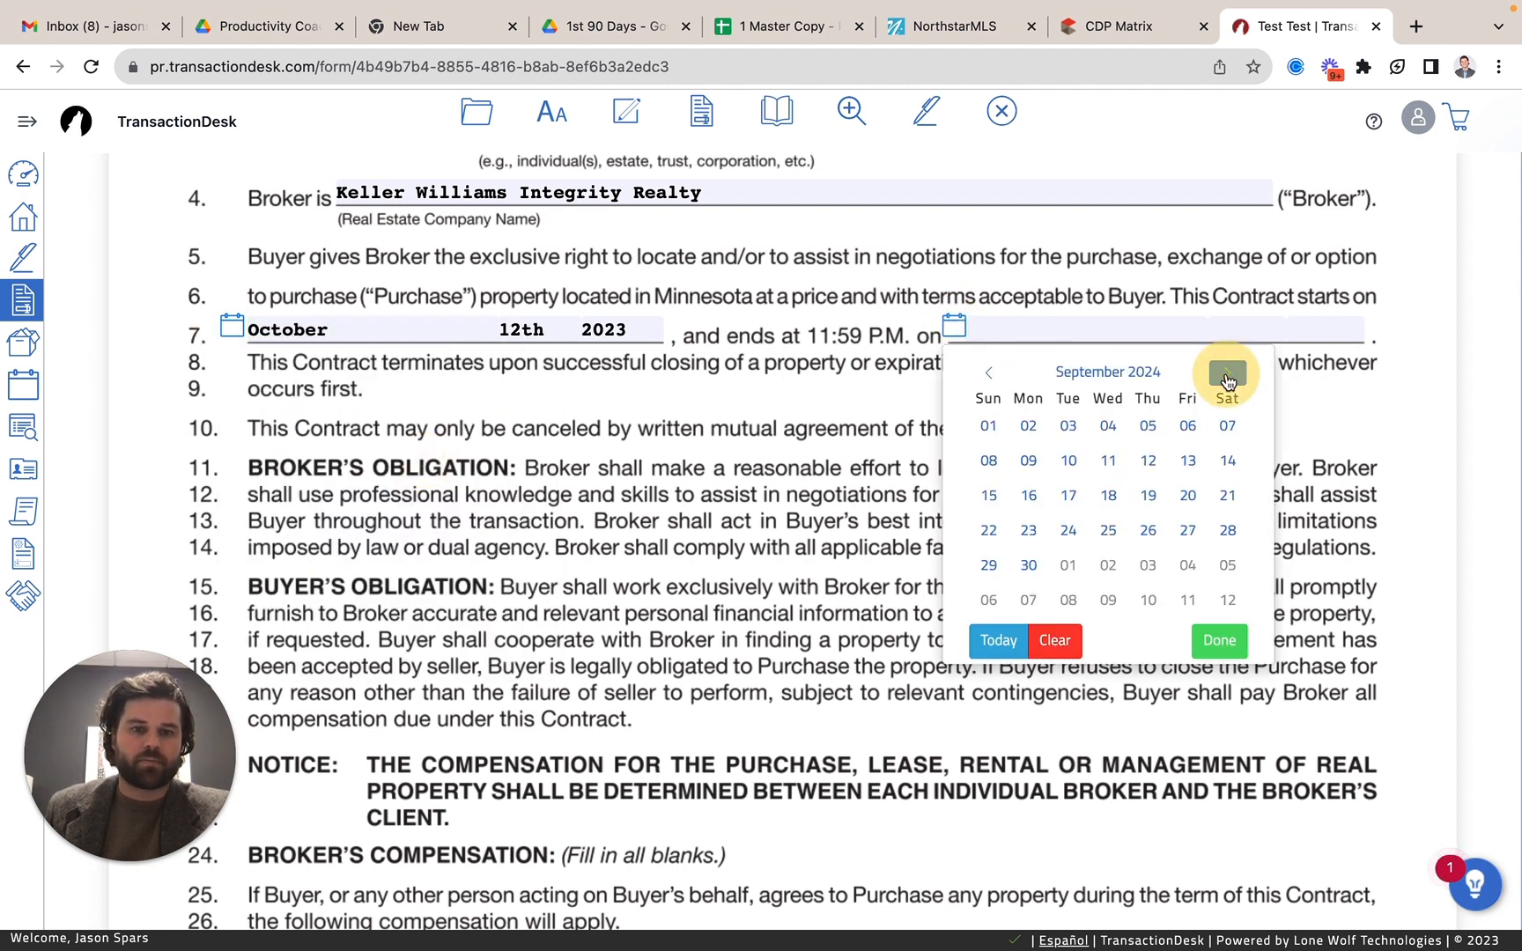
pyautogui.click(1228, 373)
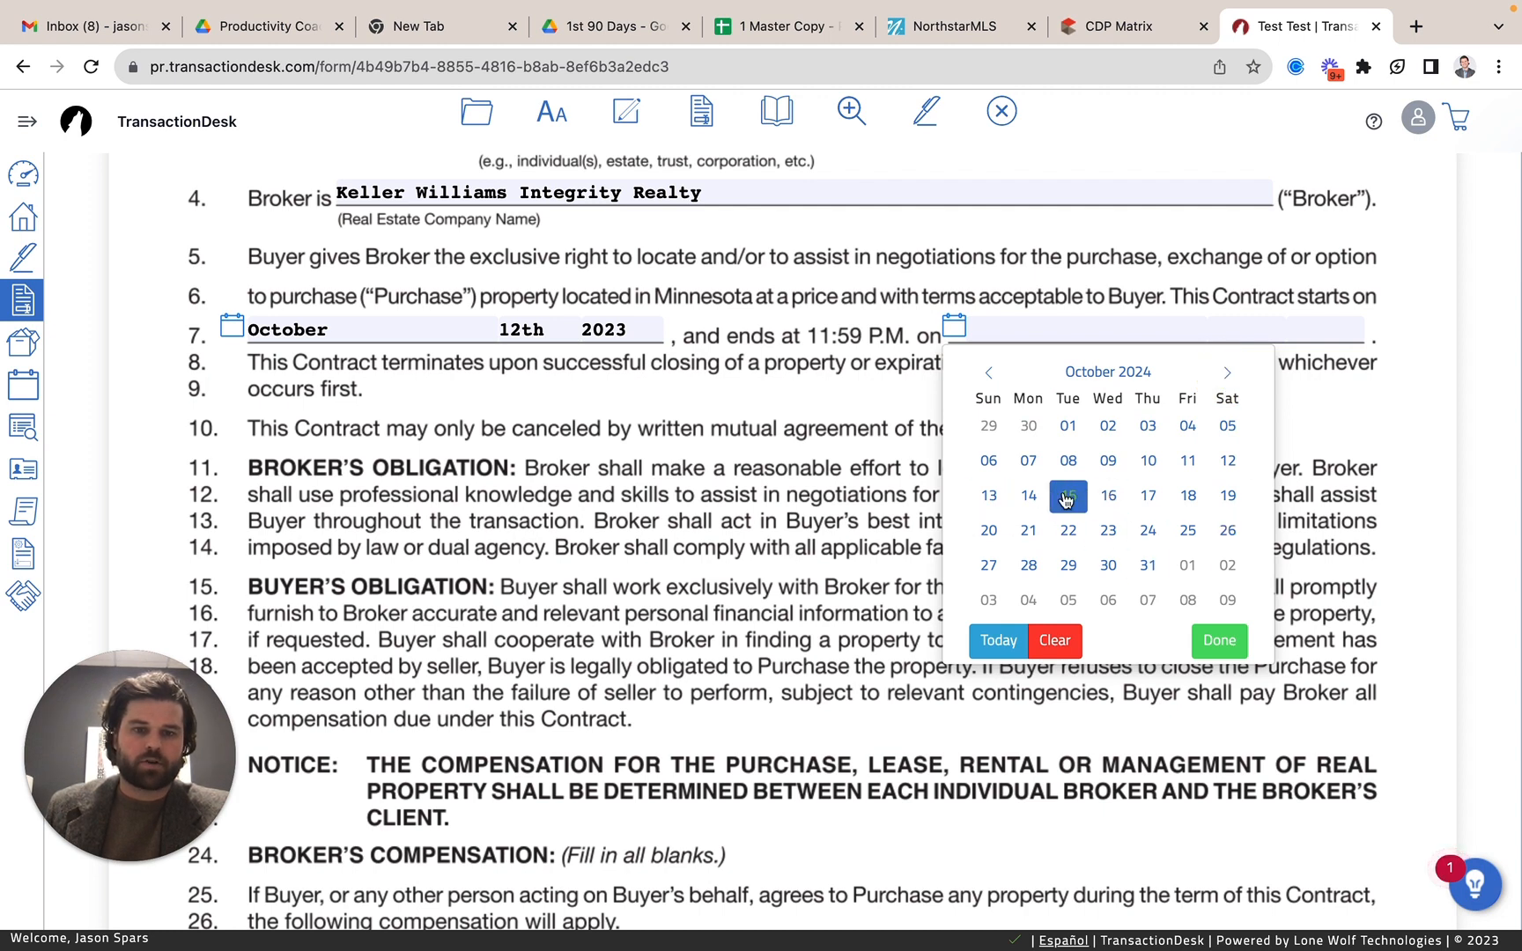
pyautogui.click(1227, 461)
# Fill in the broker's compensation with a retainer fee of $0.00, 2.7 percent of the selling price, and the alternative amount of $0.00.
pyautogui.scroll(-1, 892, 523)
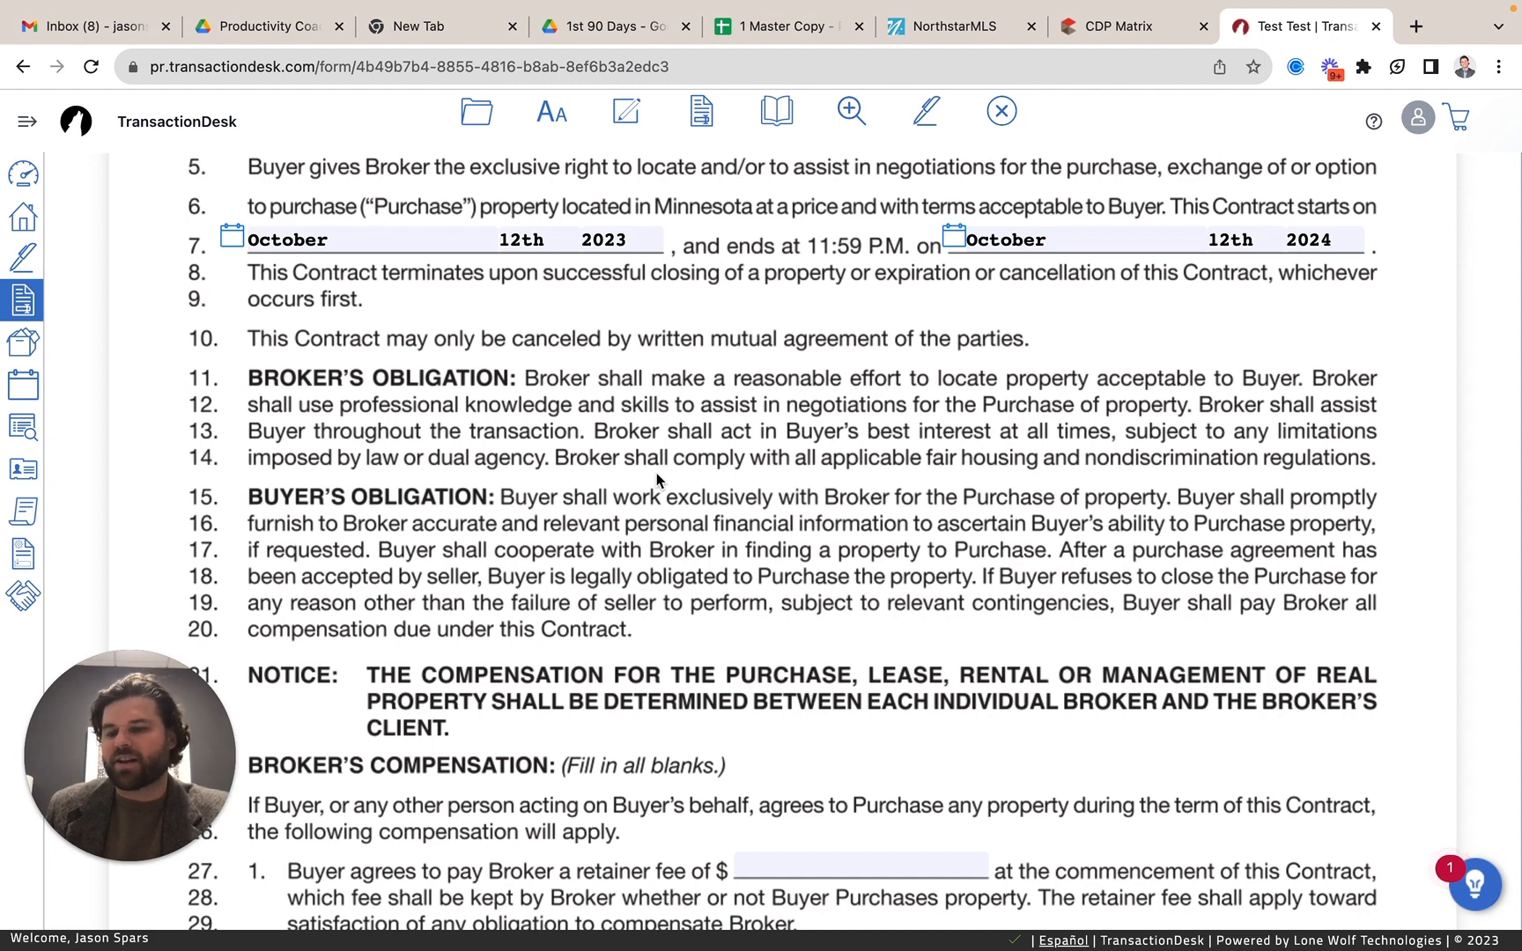
pyautogui.scroll(-4, 657, 481)
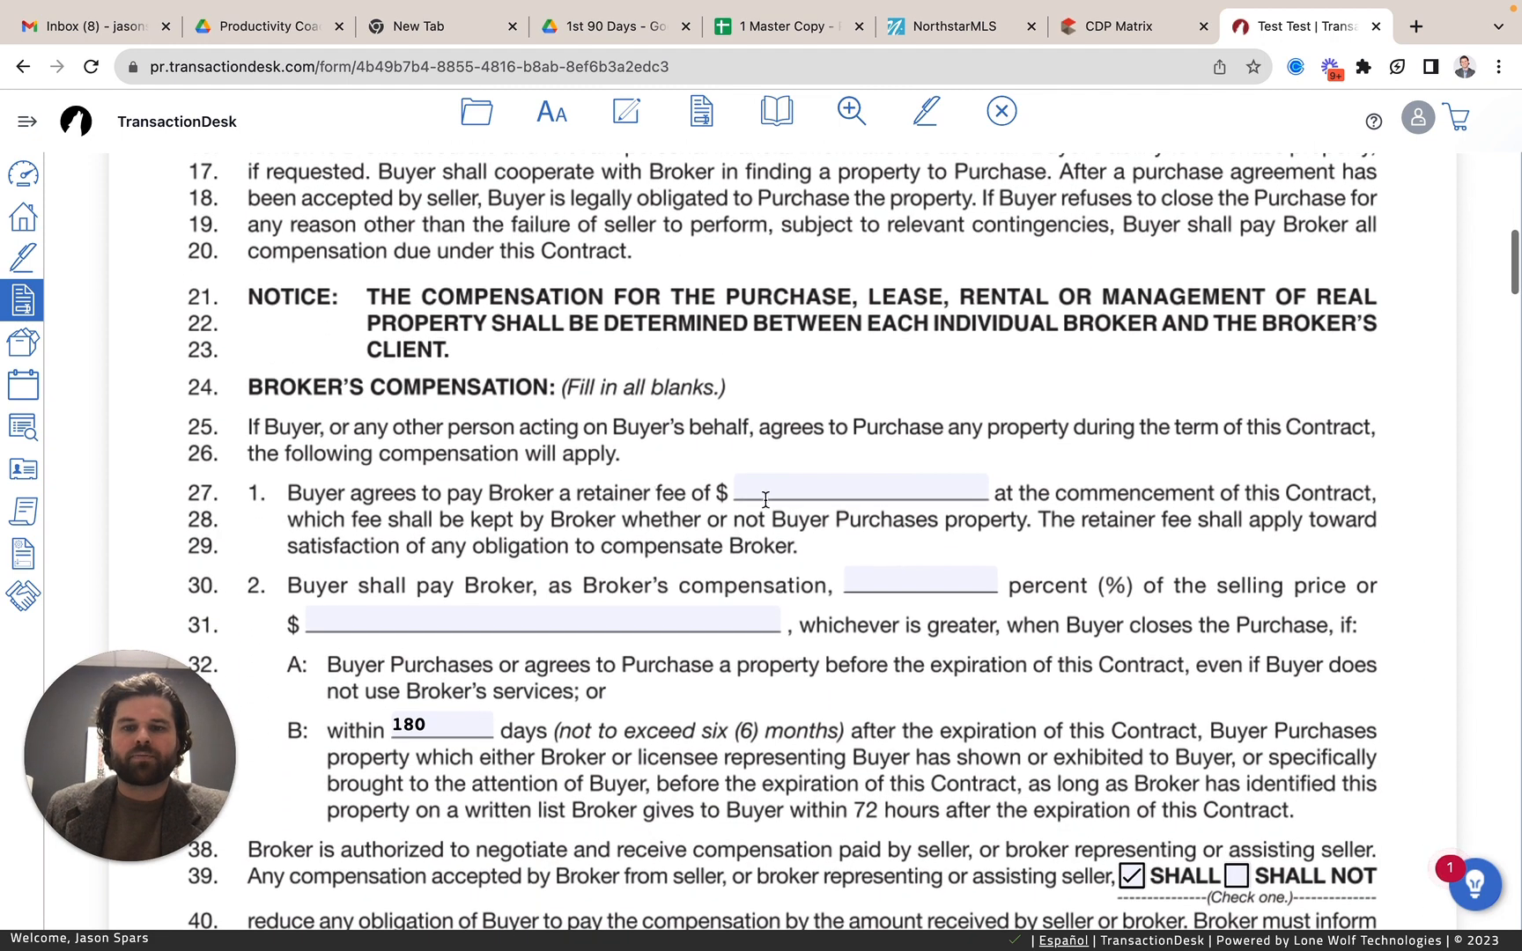
pyautogui.click(776, 490)
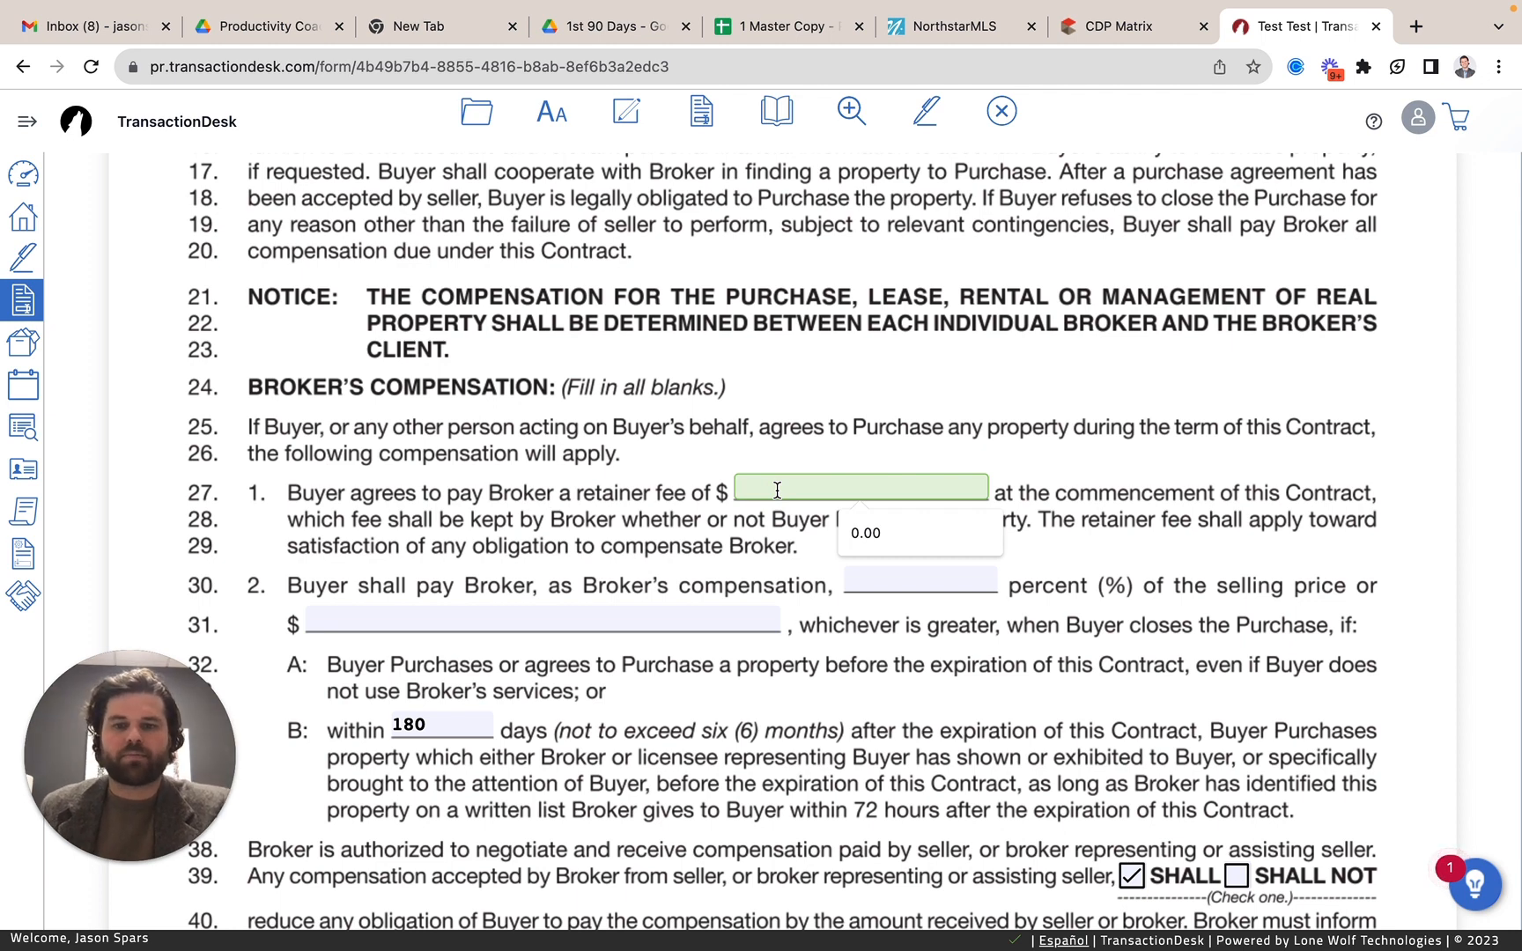
pyautogui.write('0.00')
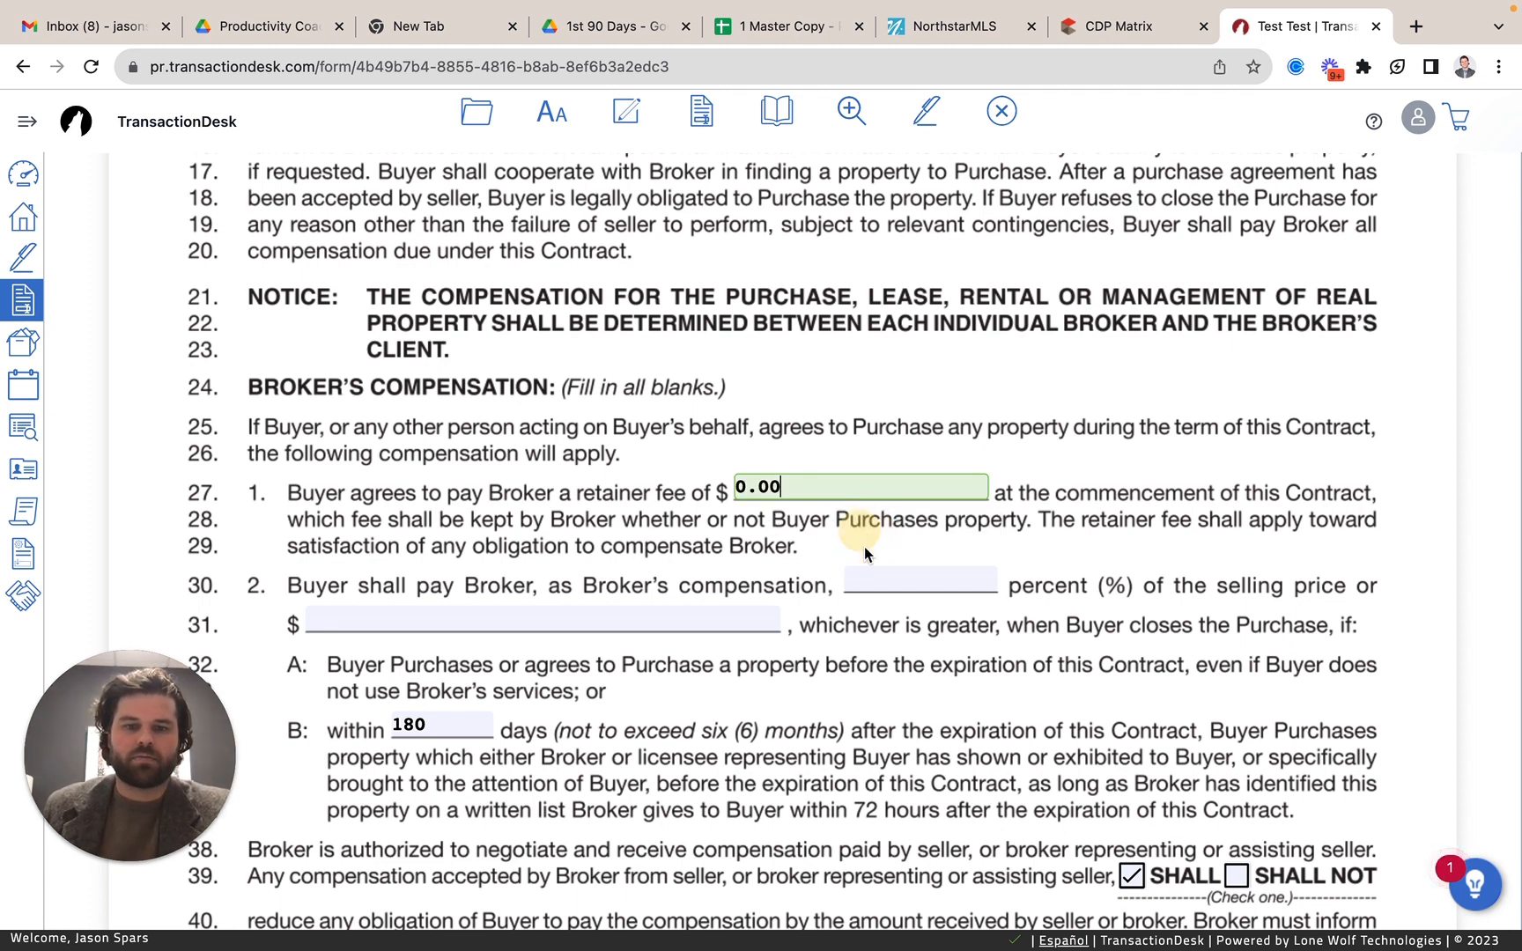
pyautogui.click(892, 586)
pyautogui.write('2.7')
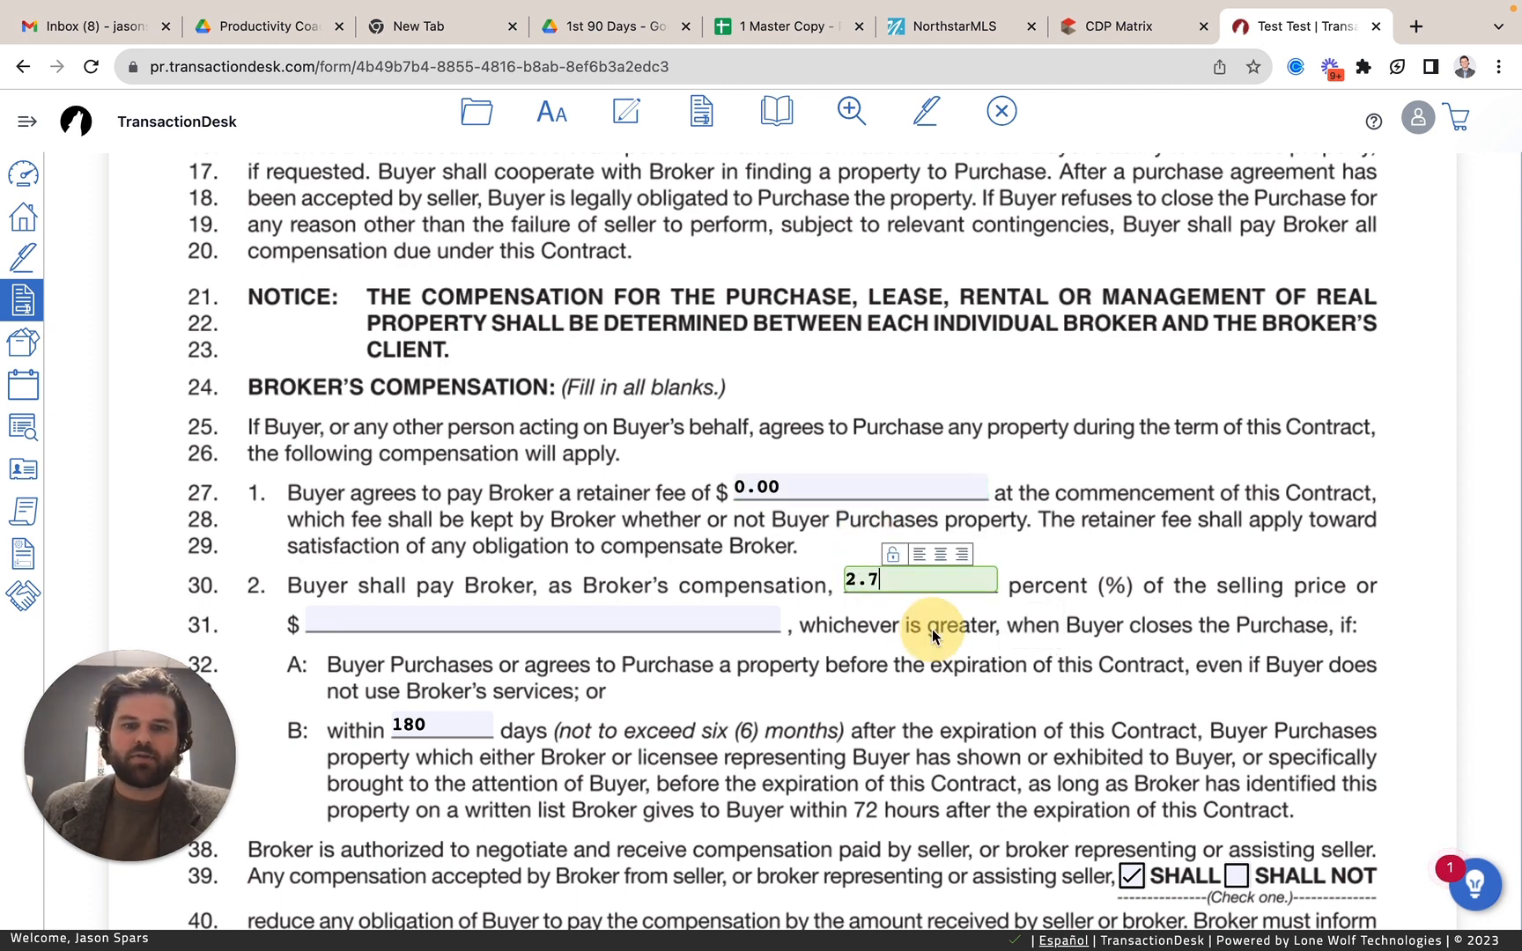
pyautogui.click(586, 611)
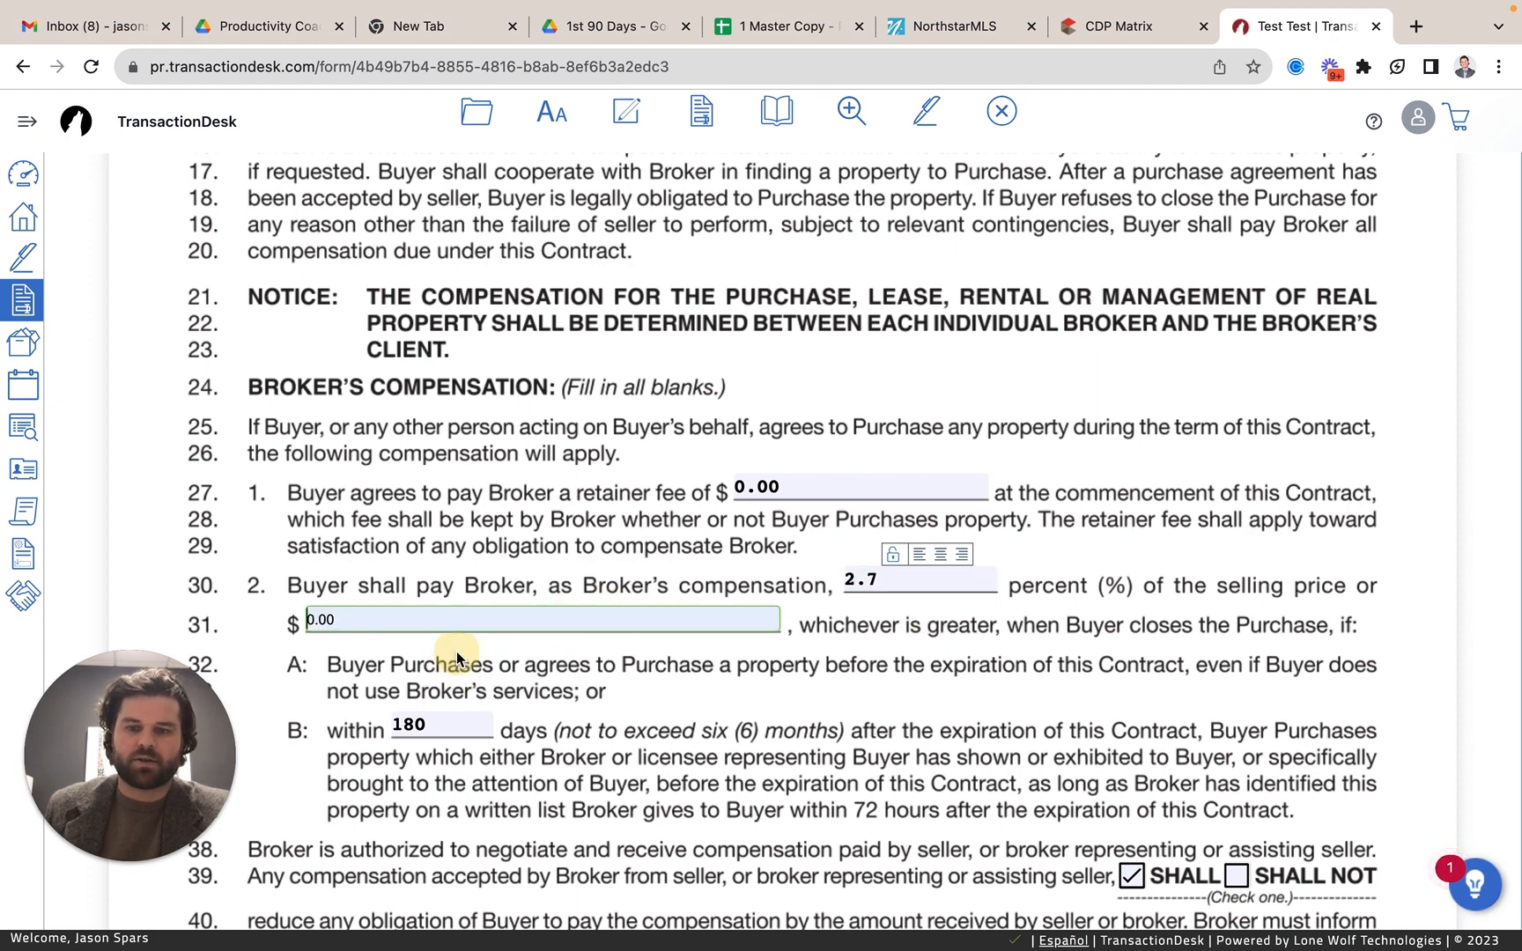
pyautogui.write('0.00')
pyautogui.scroll(-5, 445, 777)
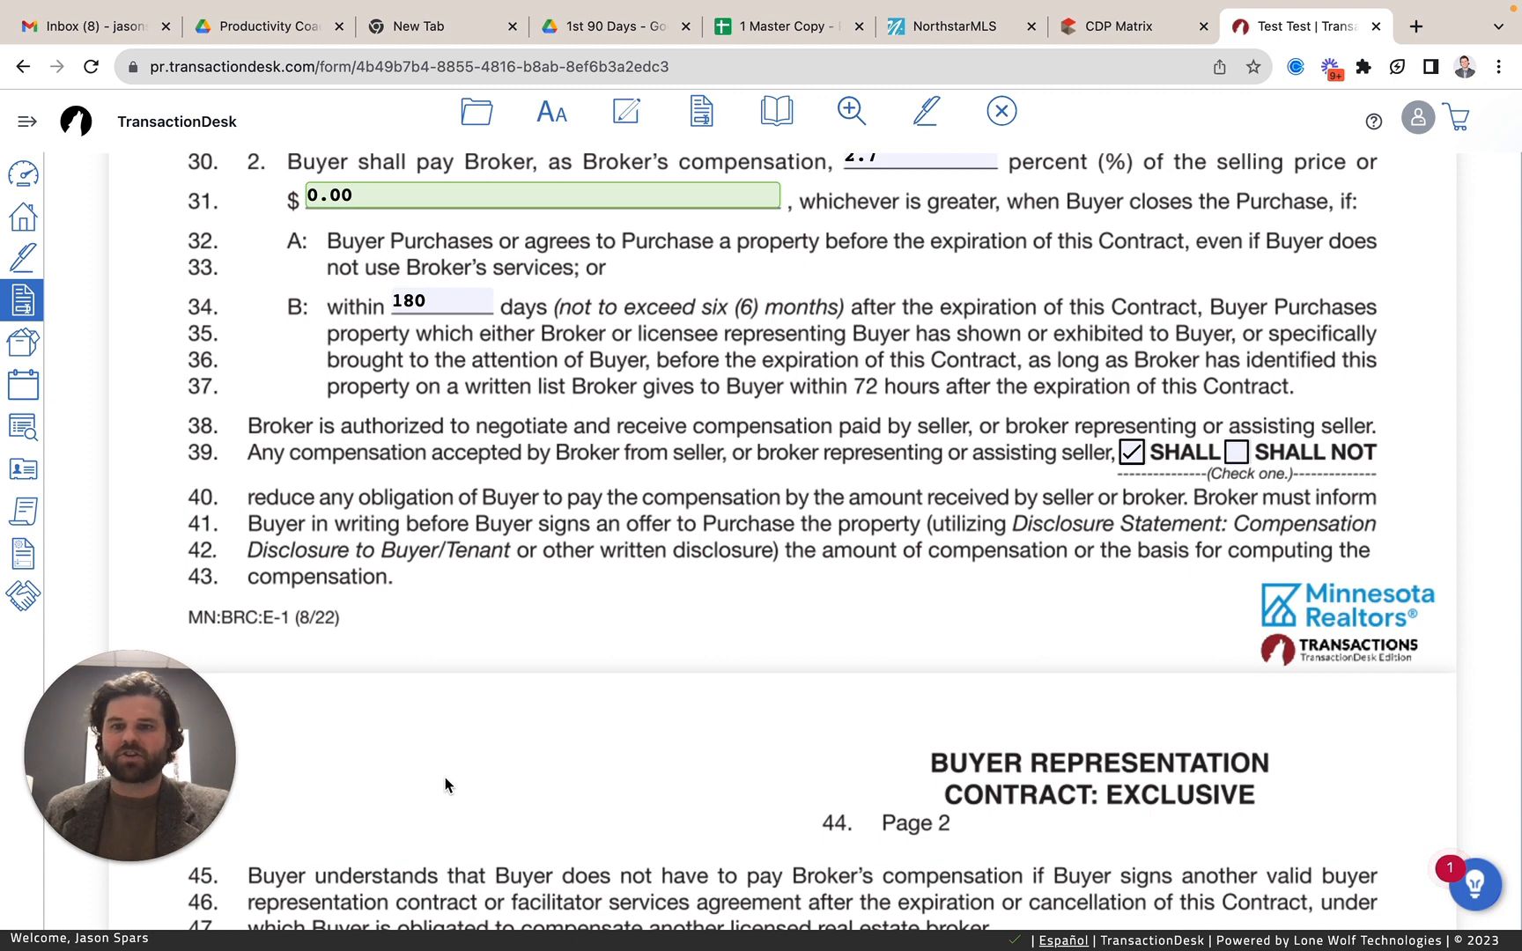
# Leave the contract form, reopen the Test Test transaction and show its full list of forms.
pyautogui.scroll(15, 445, 776)
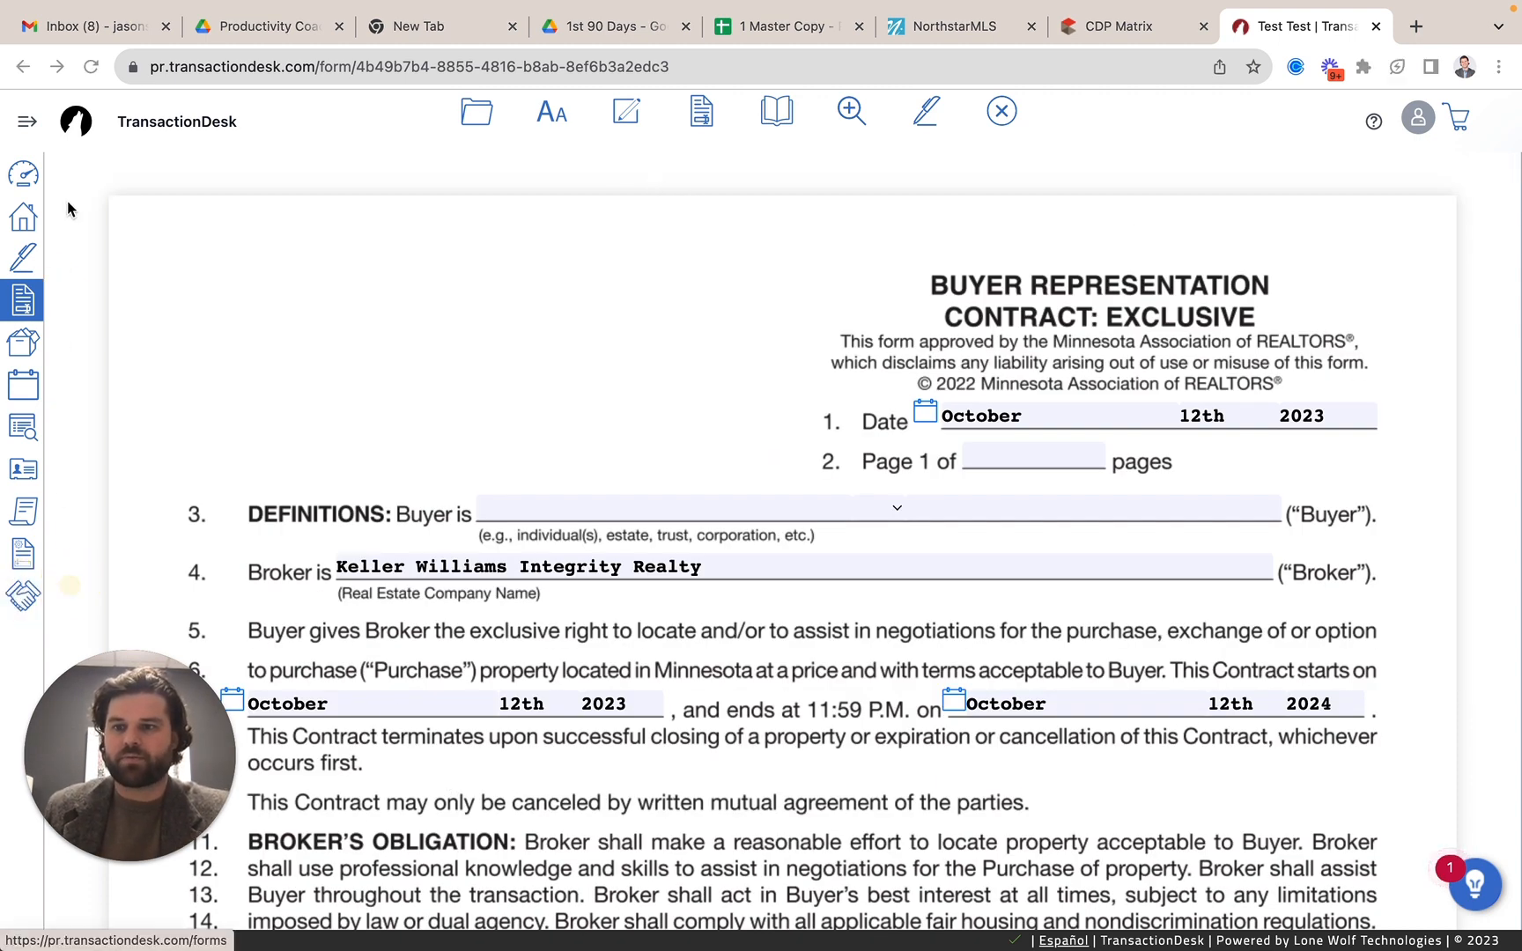
pyautogui.click(26, 224)
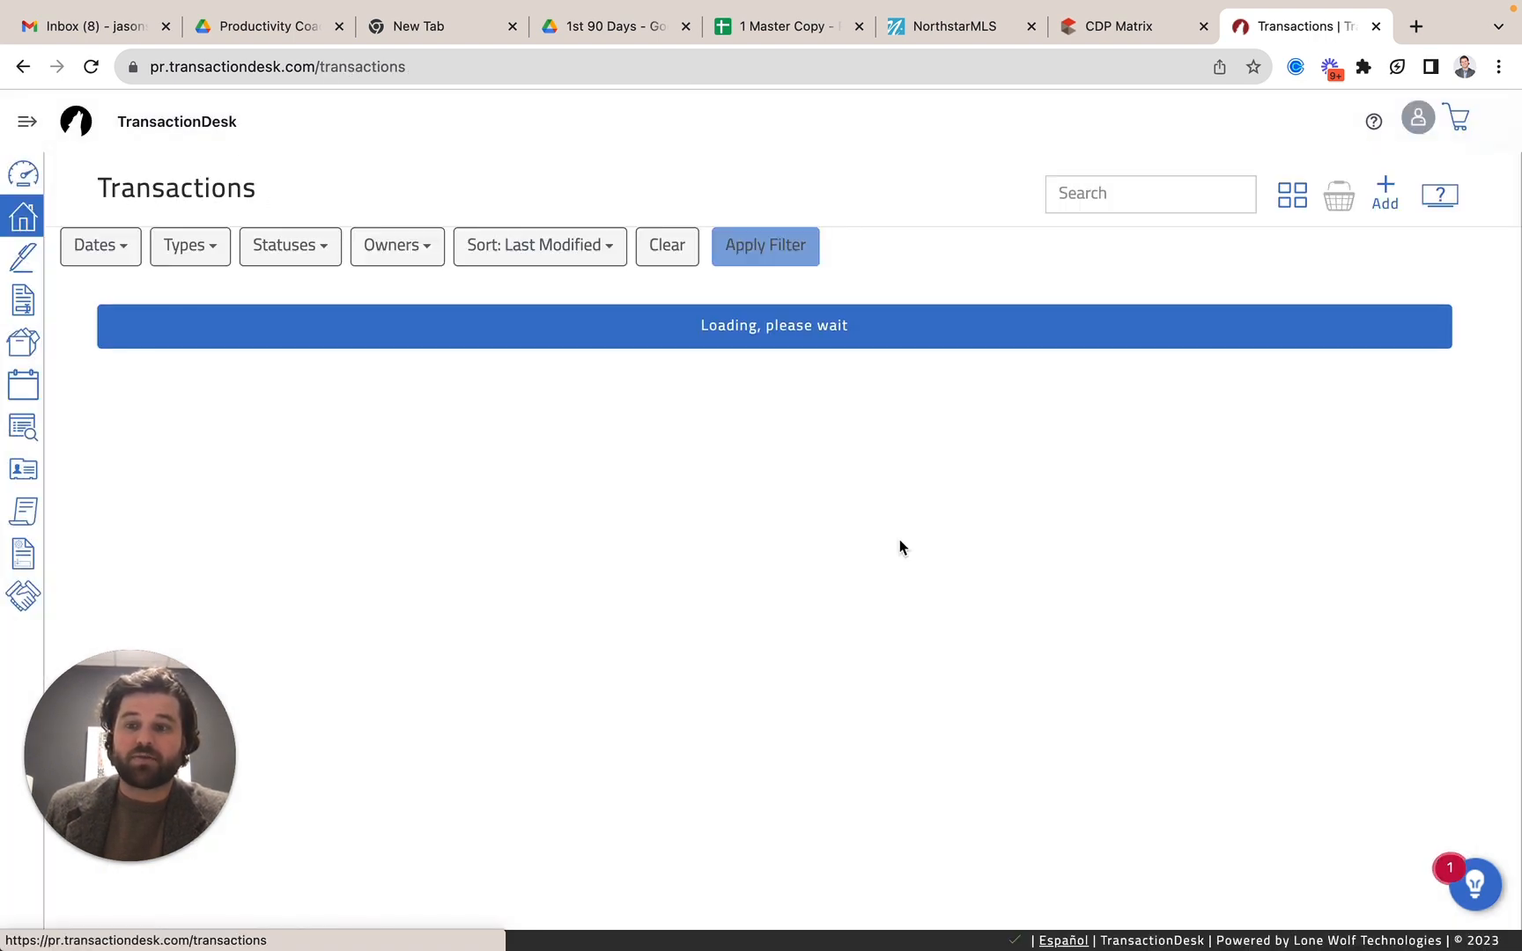
pyautogui.click(265, 329)
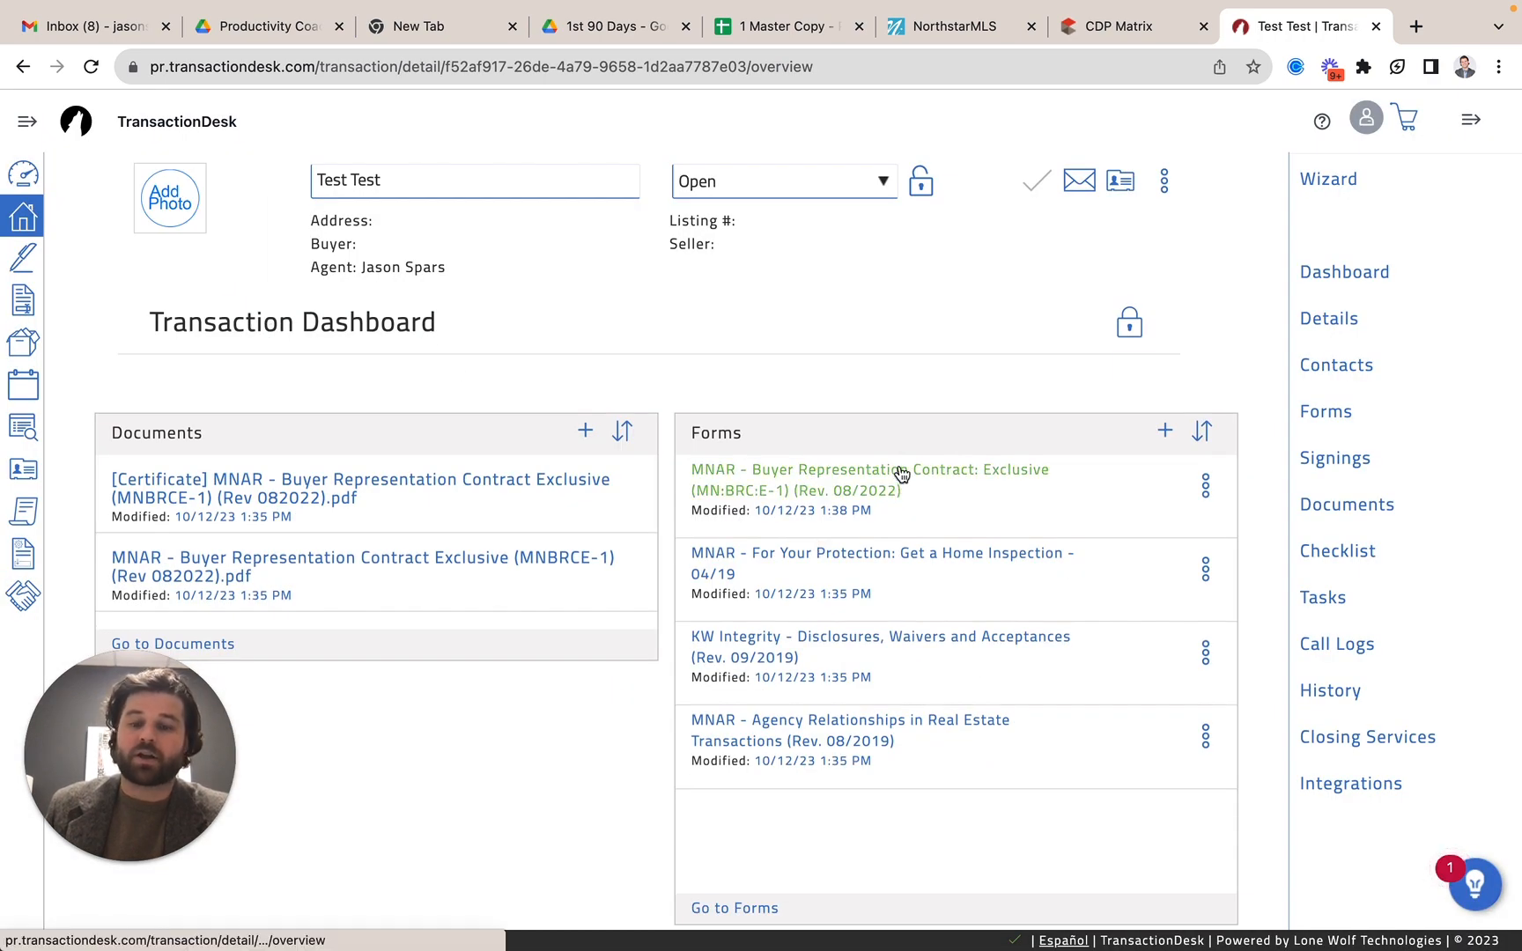
pyautogui.click(734, 908)
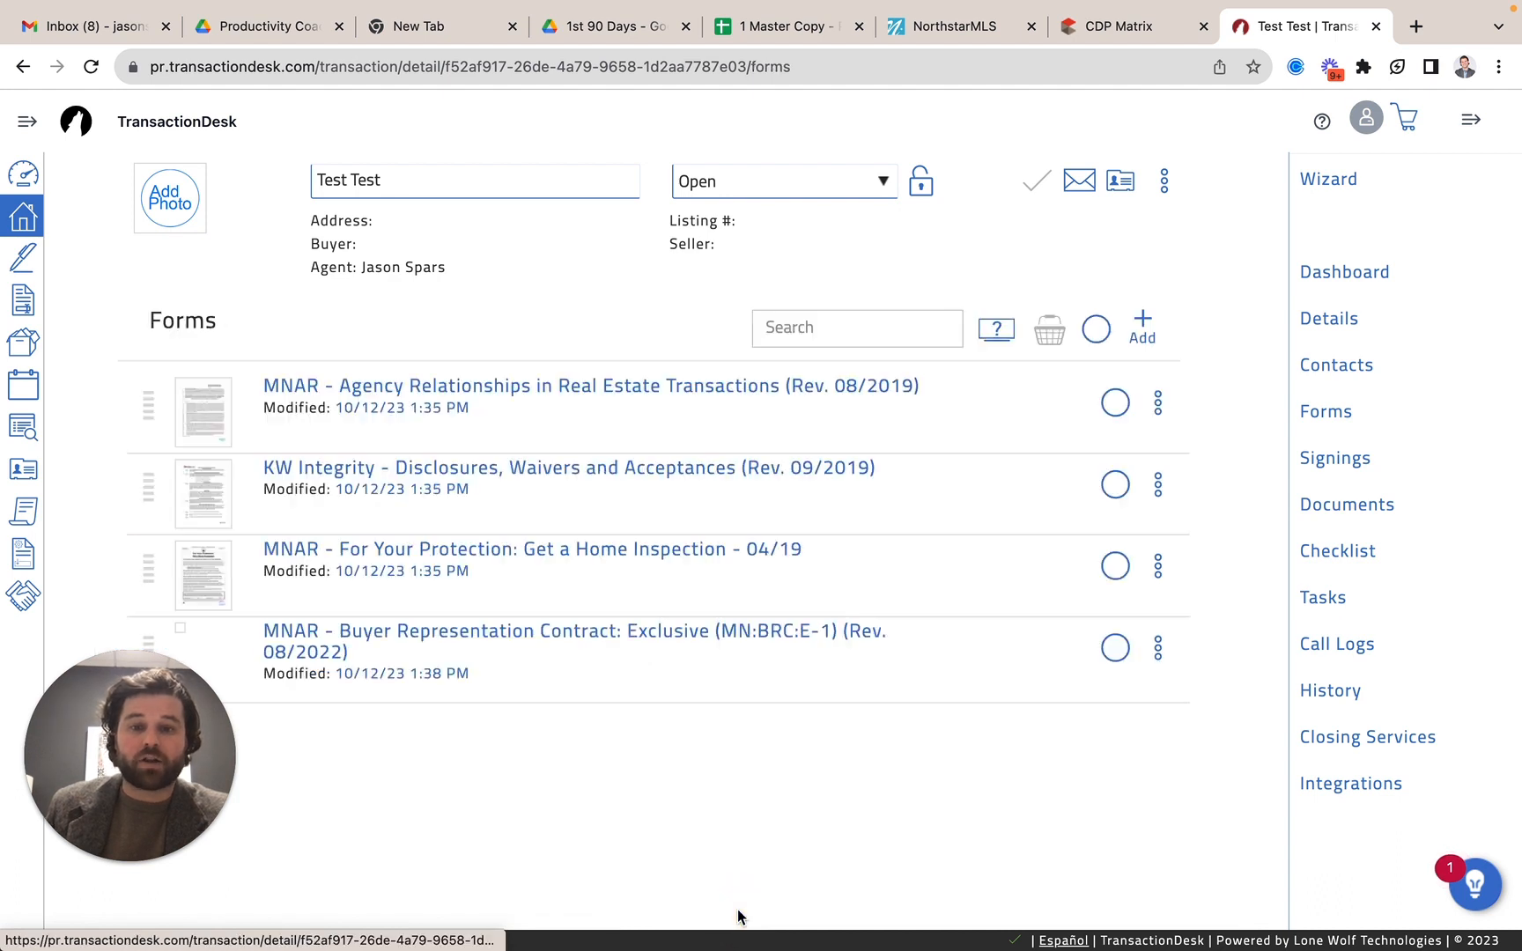
# Select all forms in the transaction, view the basket's actions for them, and close the basket.
pyautogui.click(1097, 333)
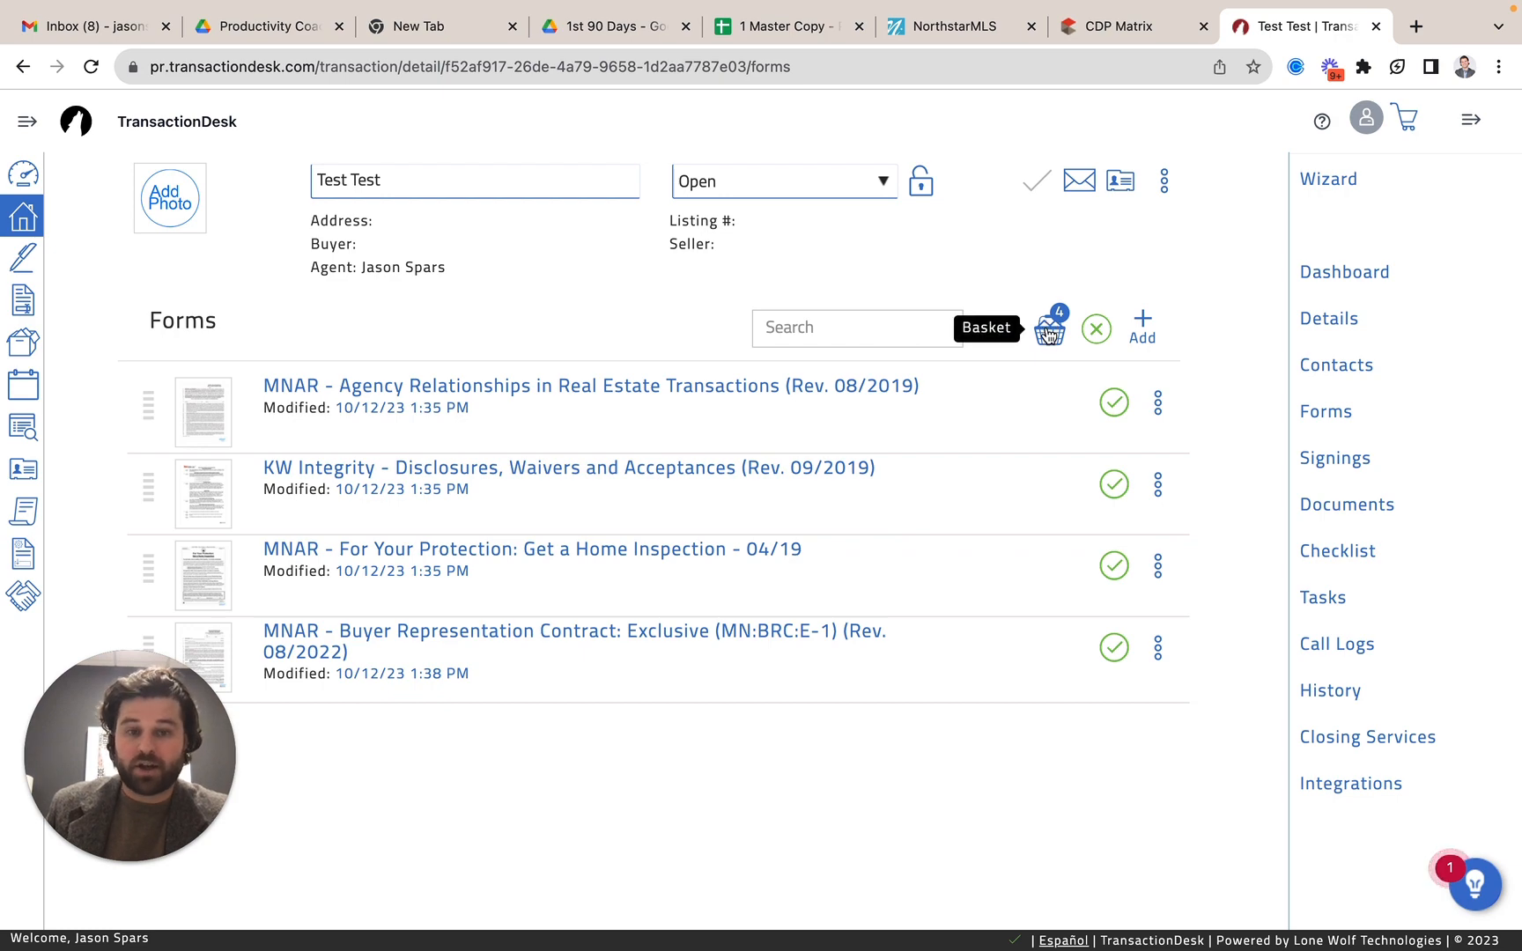
pyautogui.click(1048, 333)
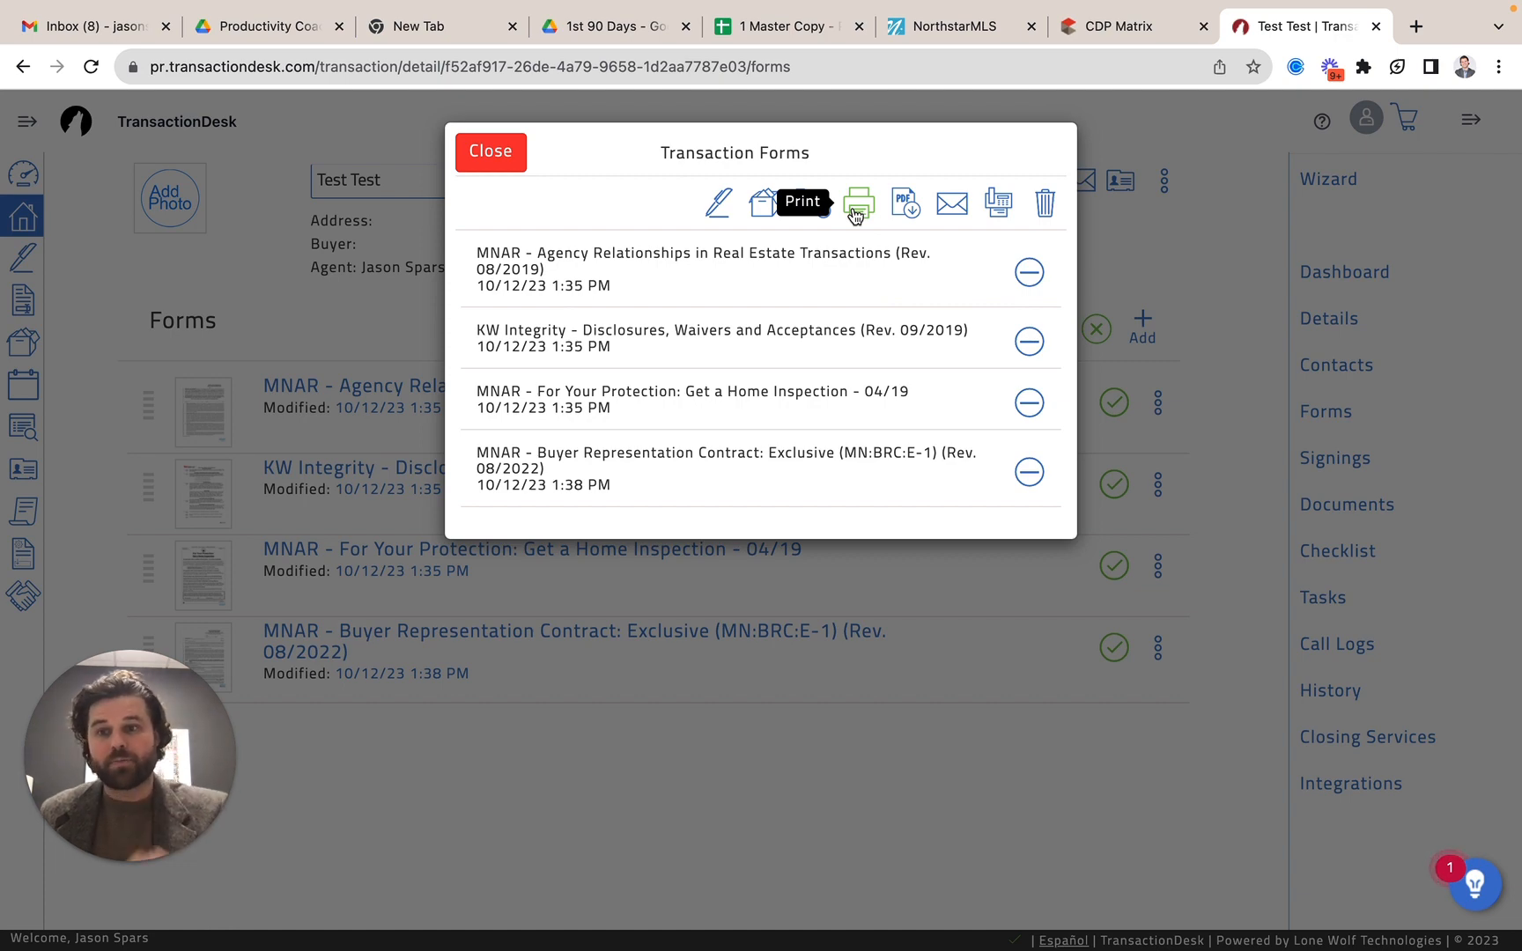
pyautogui.click(483, 154)
# Return to the Agent Dashboard, start a new transaction and name it "Offer - test".
pyautogui.click(21, 187)
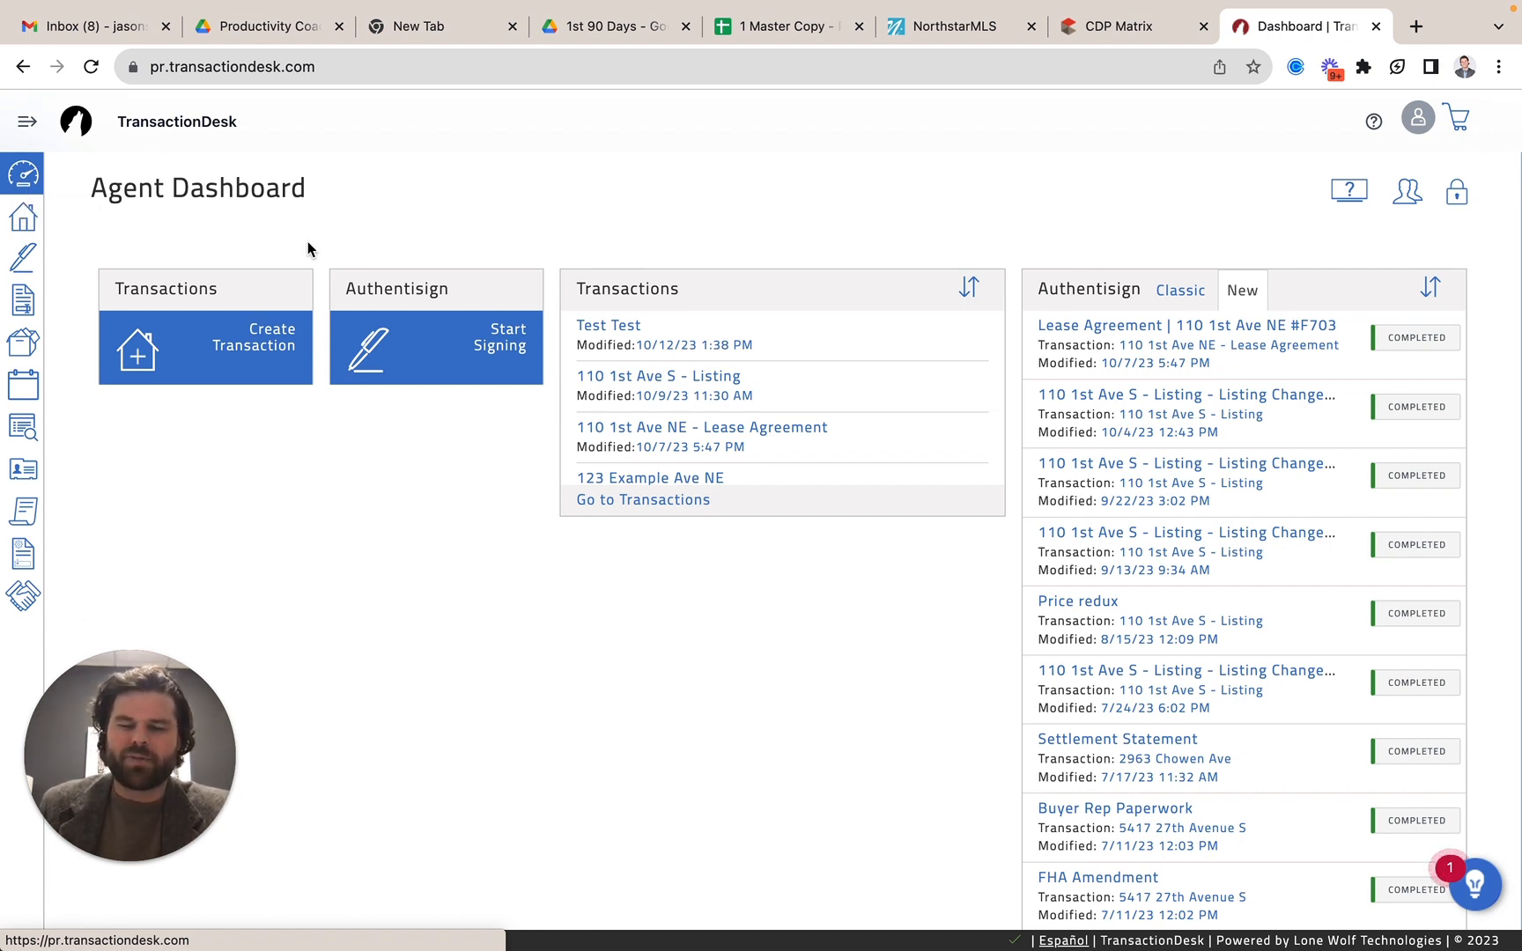
pyautogui.click(192, 356)
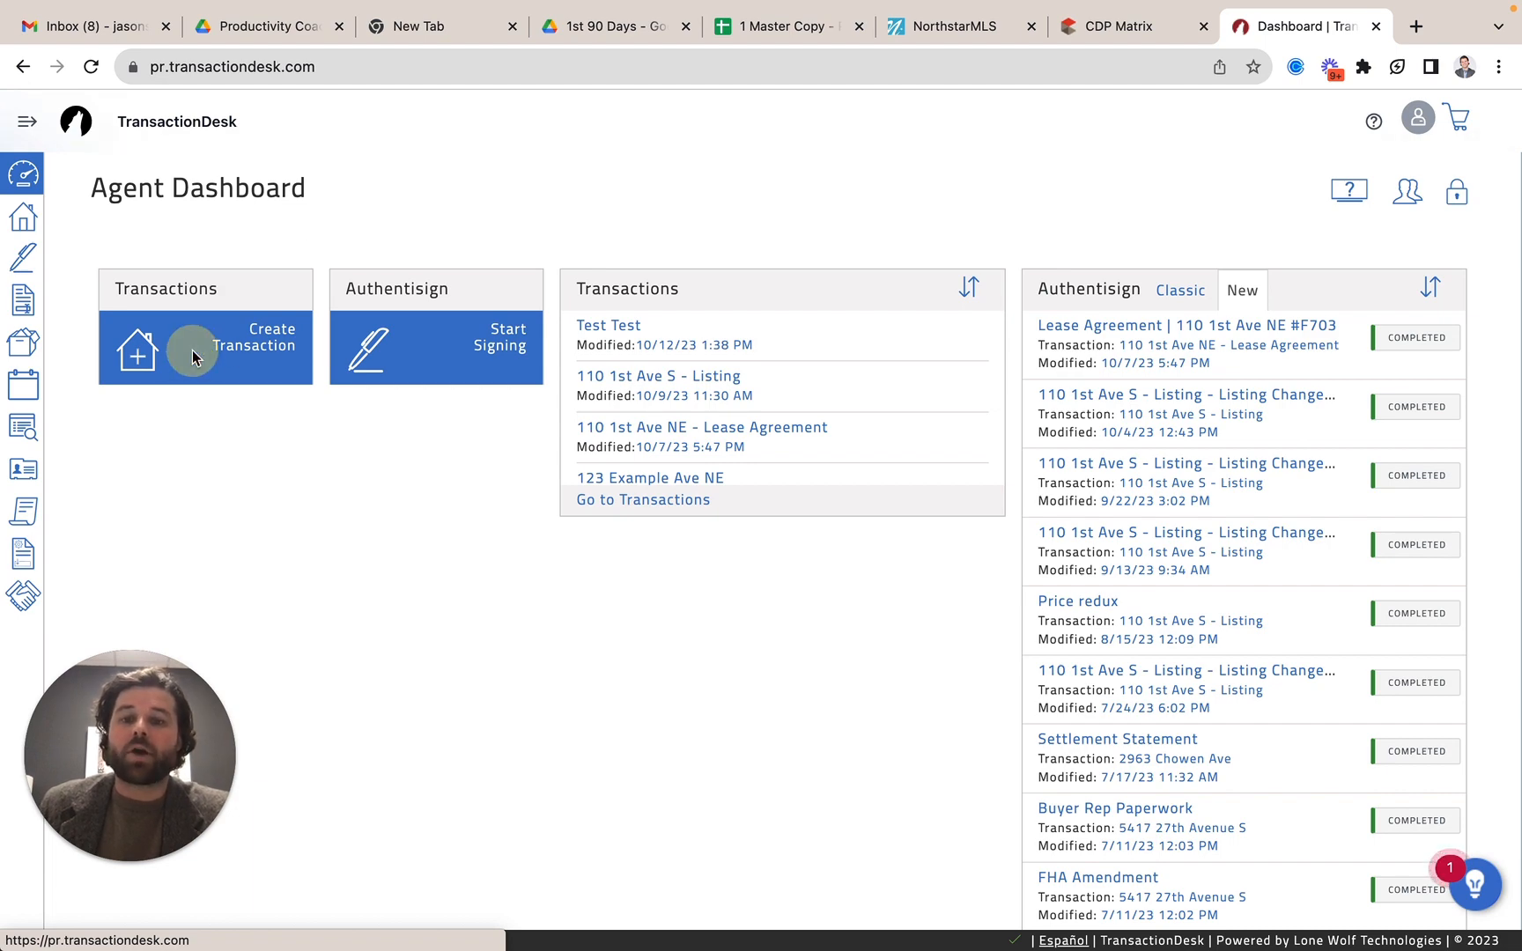
pyautogui.click(150, 349)
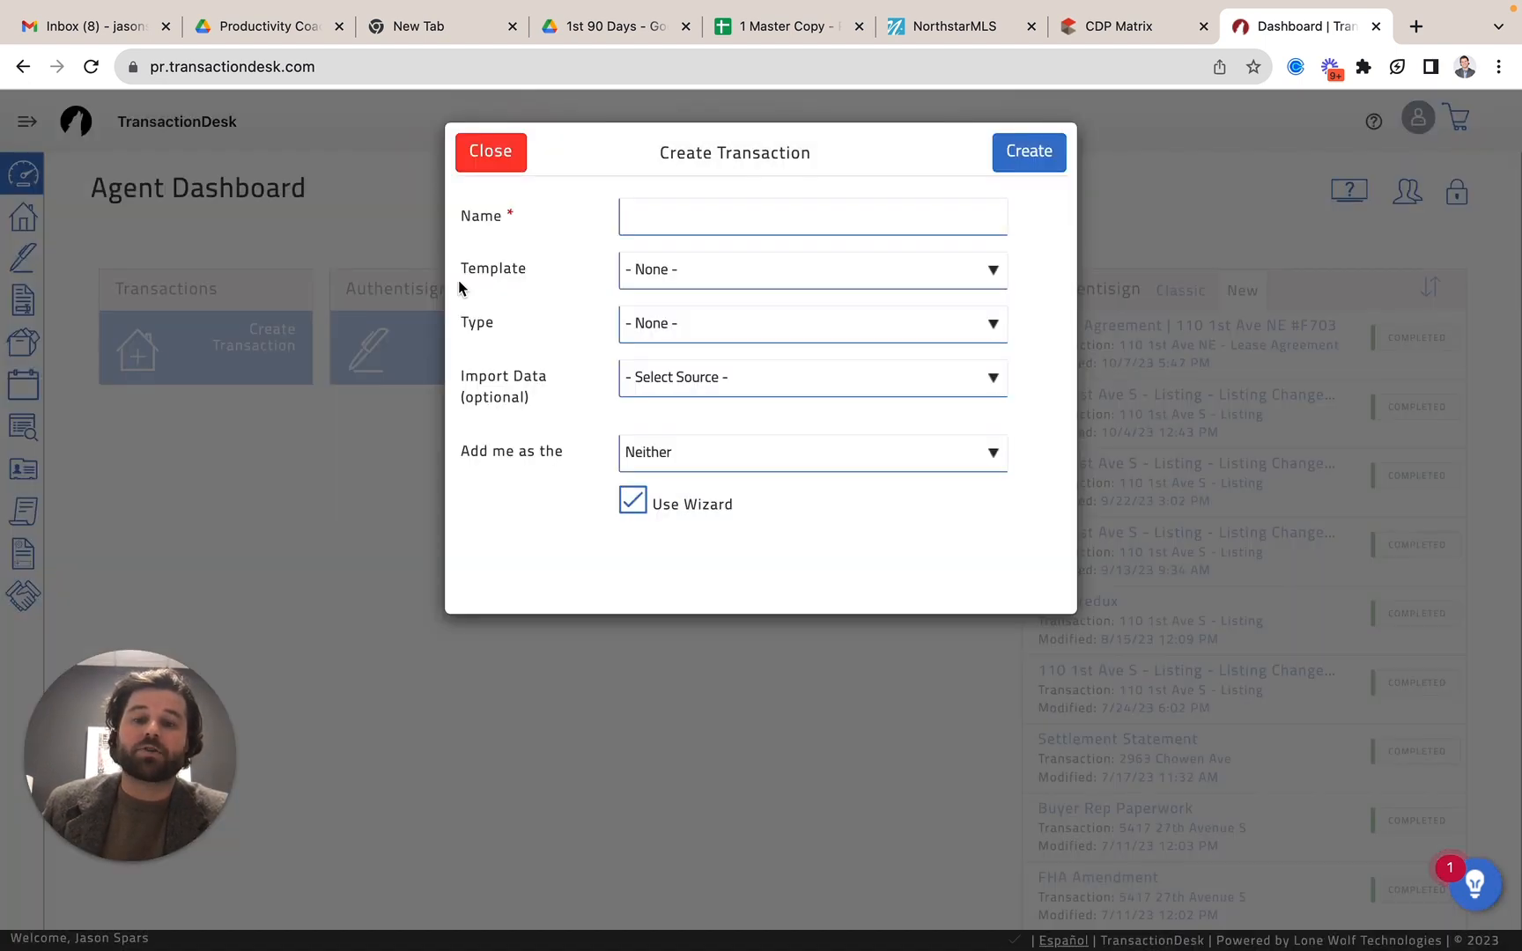
pyautogui.click(765, 204)
pyautogui.write('sP')
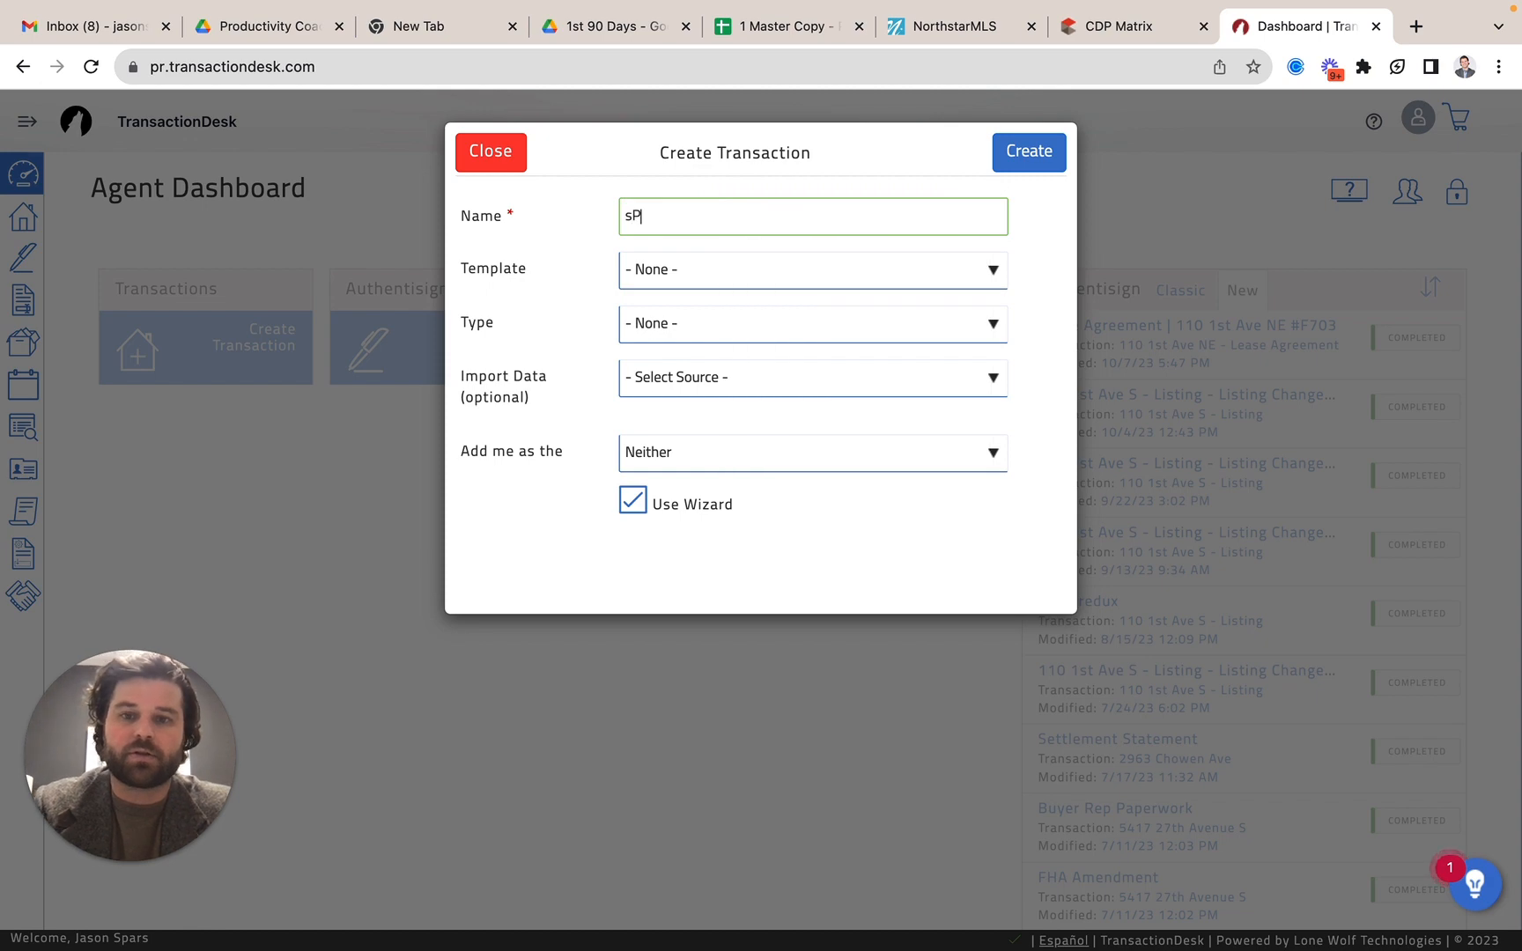
pyautogui.press('BackSpace')
pyautogui.press('BackSpace')
pyautogui.write('Offer - test')
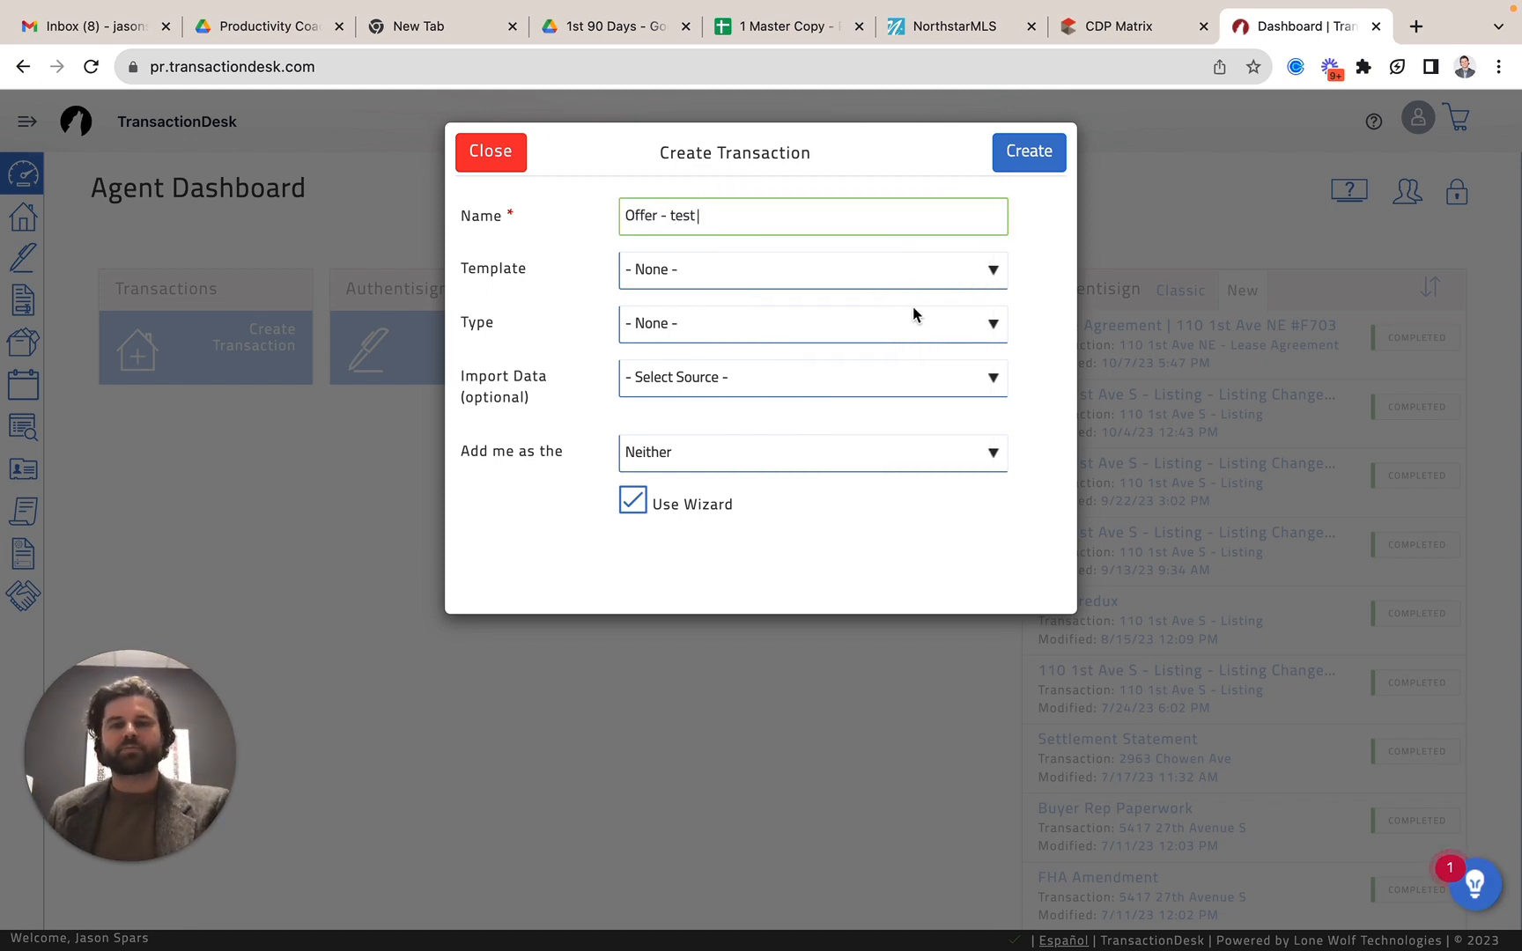
# Choose the KW Lakes Purchase Agreement - 9.15.23 template and set the import data source to Northstar Listing data.
pyautogui.click(903, 279)
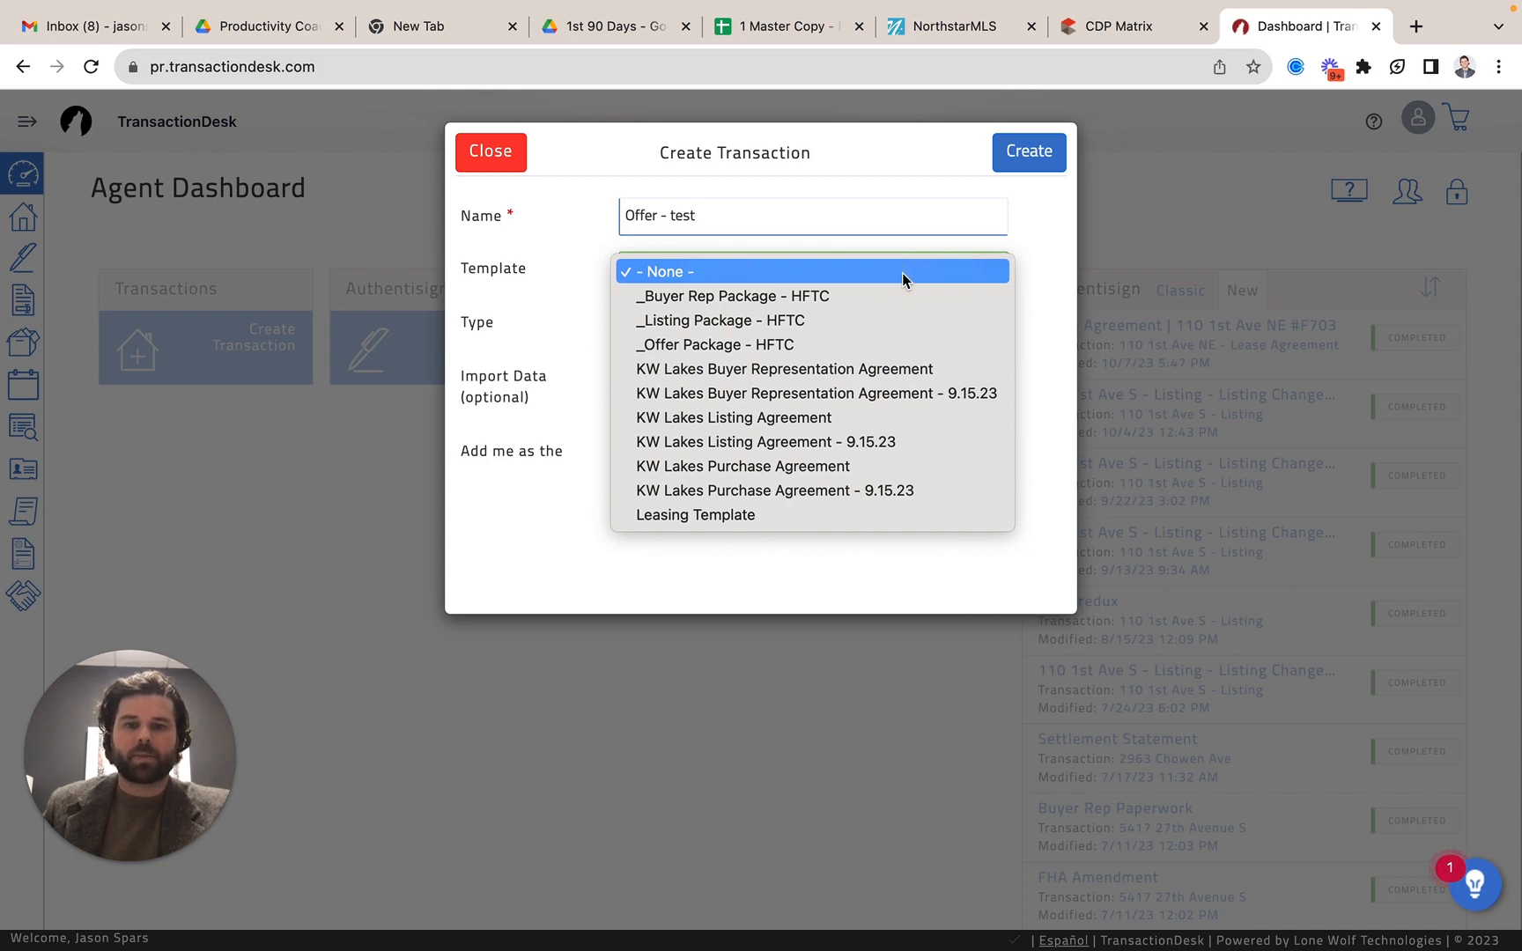
pyautogui.click(863, 491)
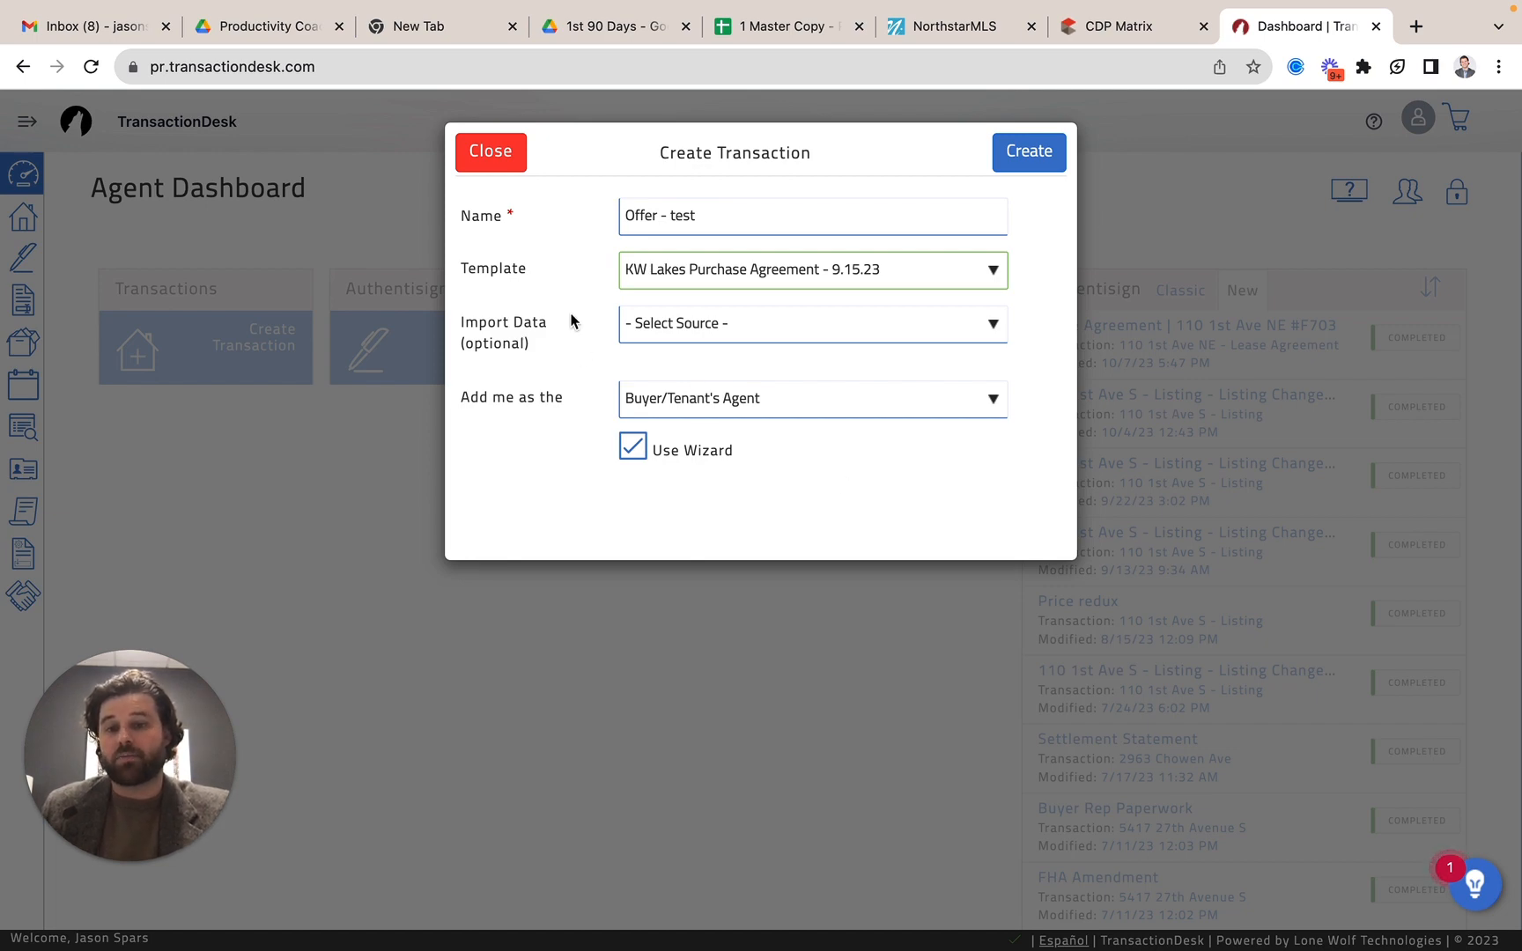
pyautogui.click(696, 335)
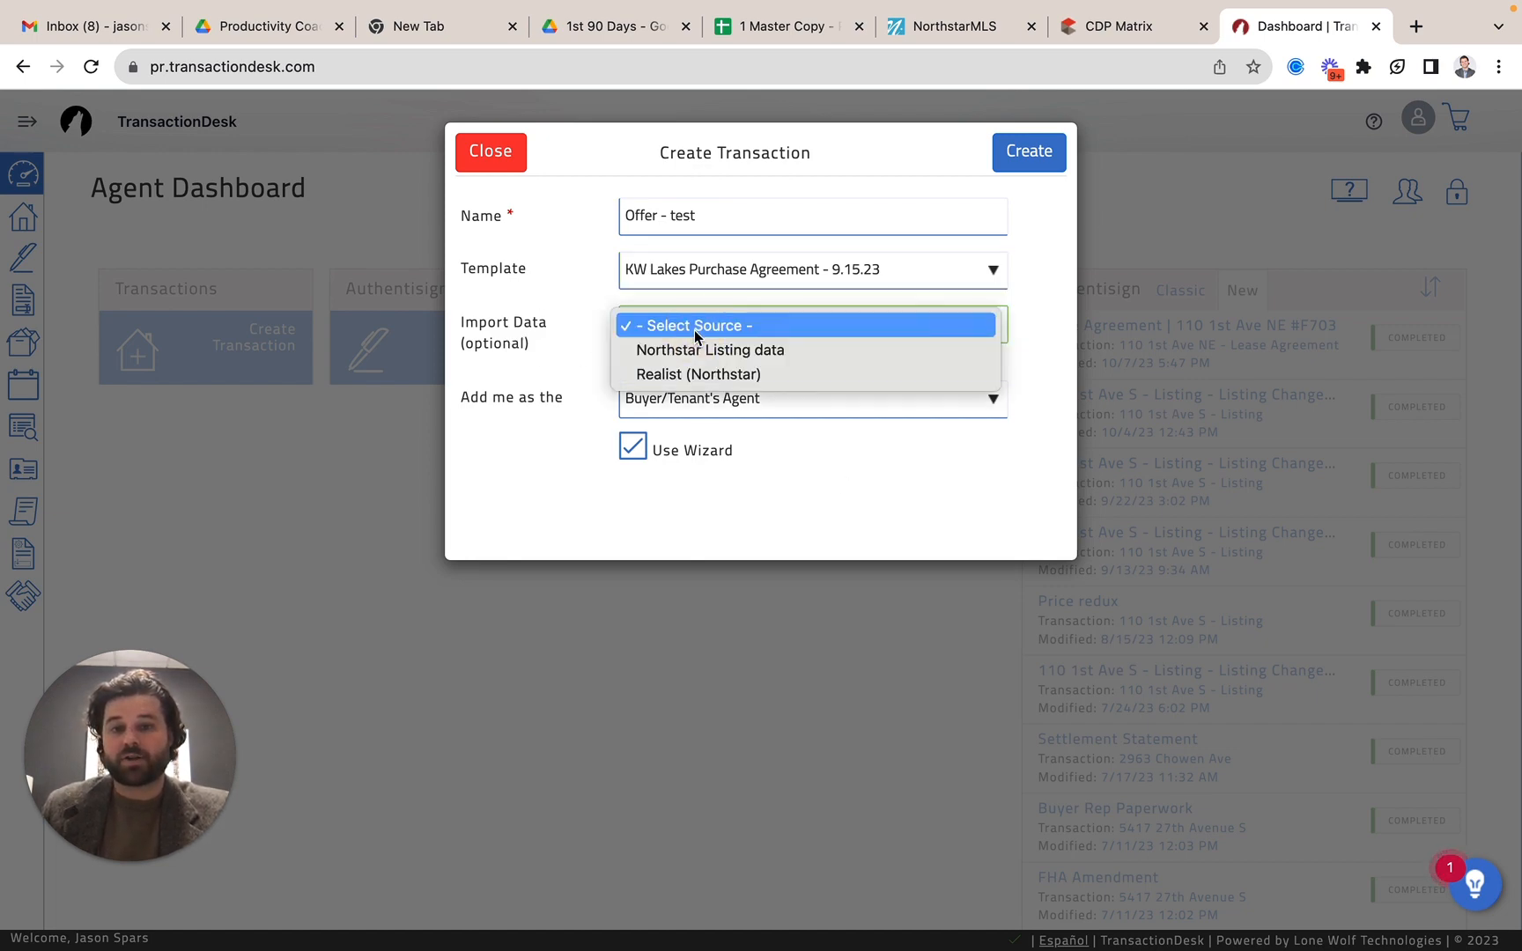
pyautogui.click(696, 352)
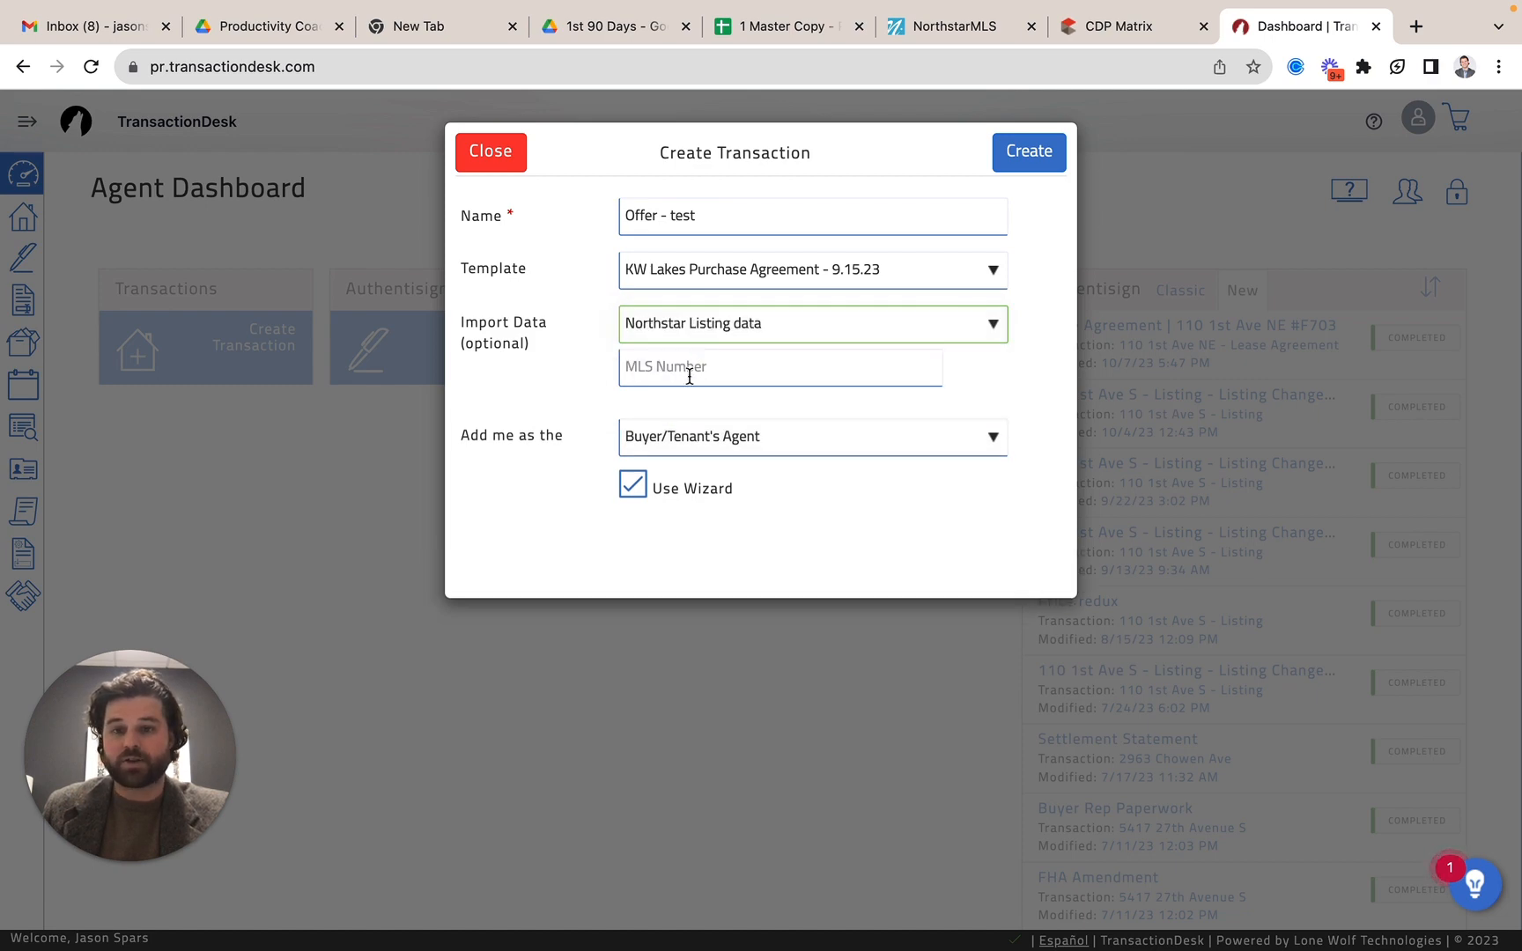
pyautogui.click(690, 375)
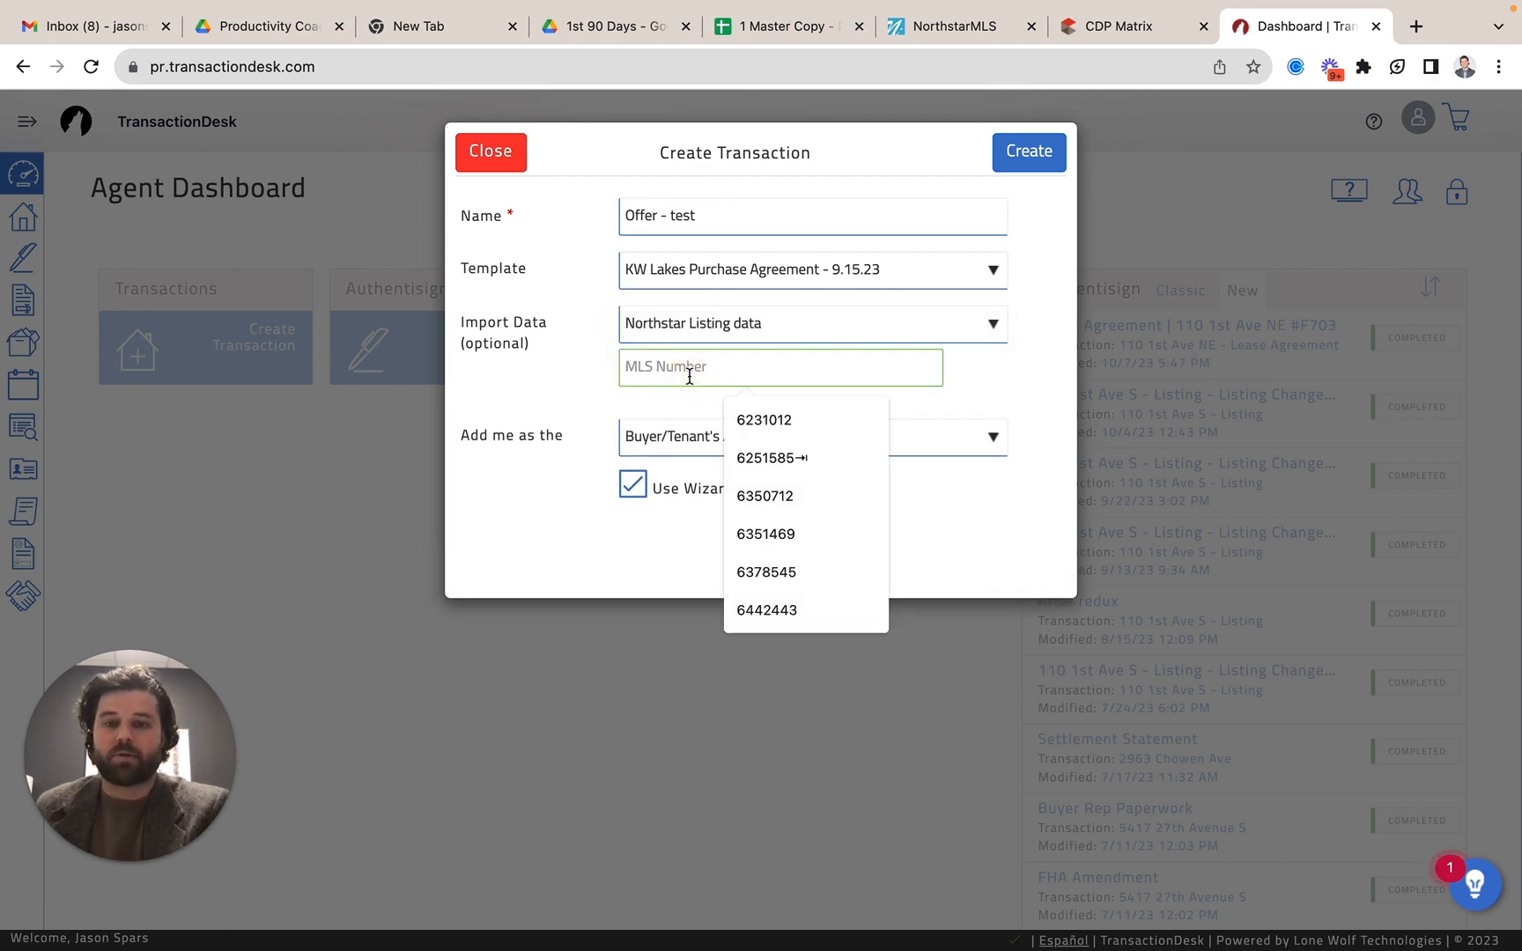
pyautogui.press('super+v')
pyautogui.press('super+a')
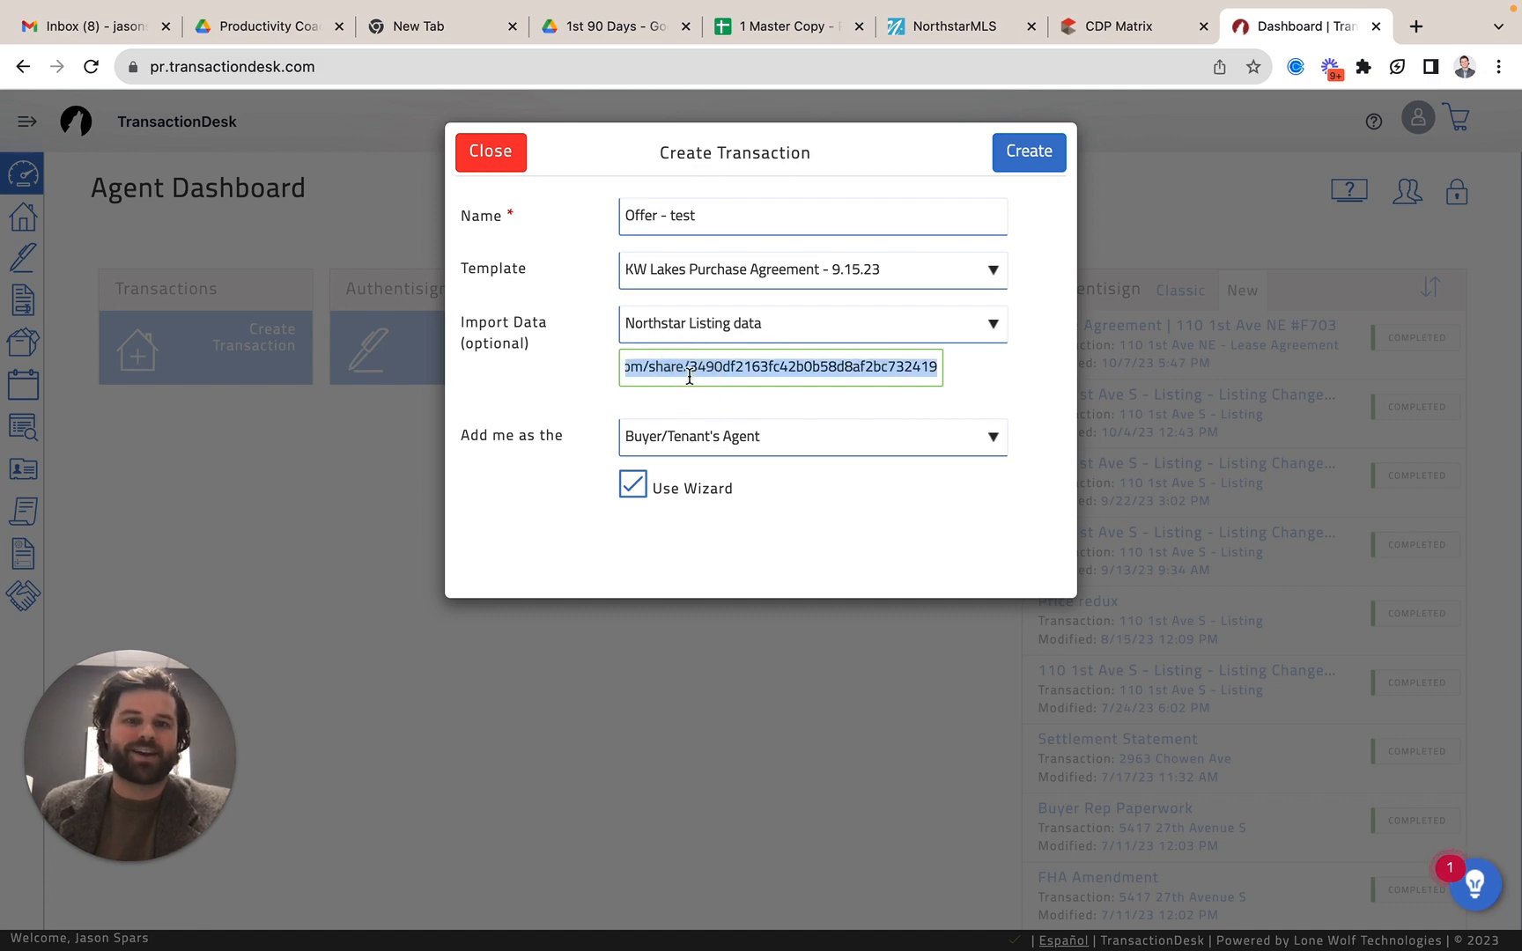
pyautogui.press('BackSpace')
# Switch to the NorthstarMLS Matrix page and open the results of the recent Multi-Family search.
pyautogui.click(1137, 35)
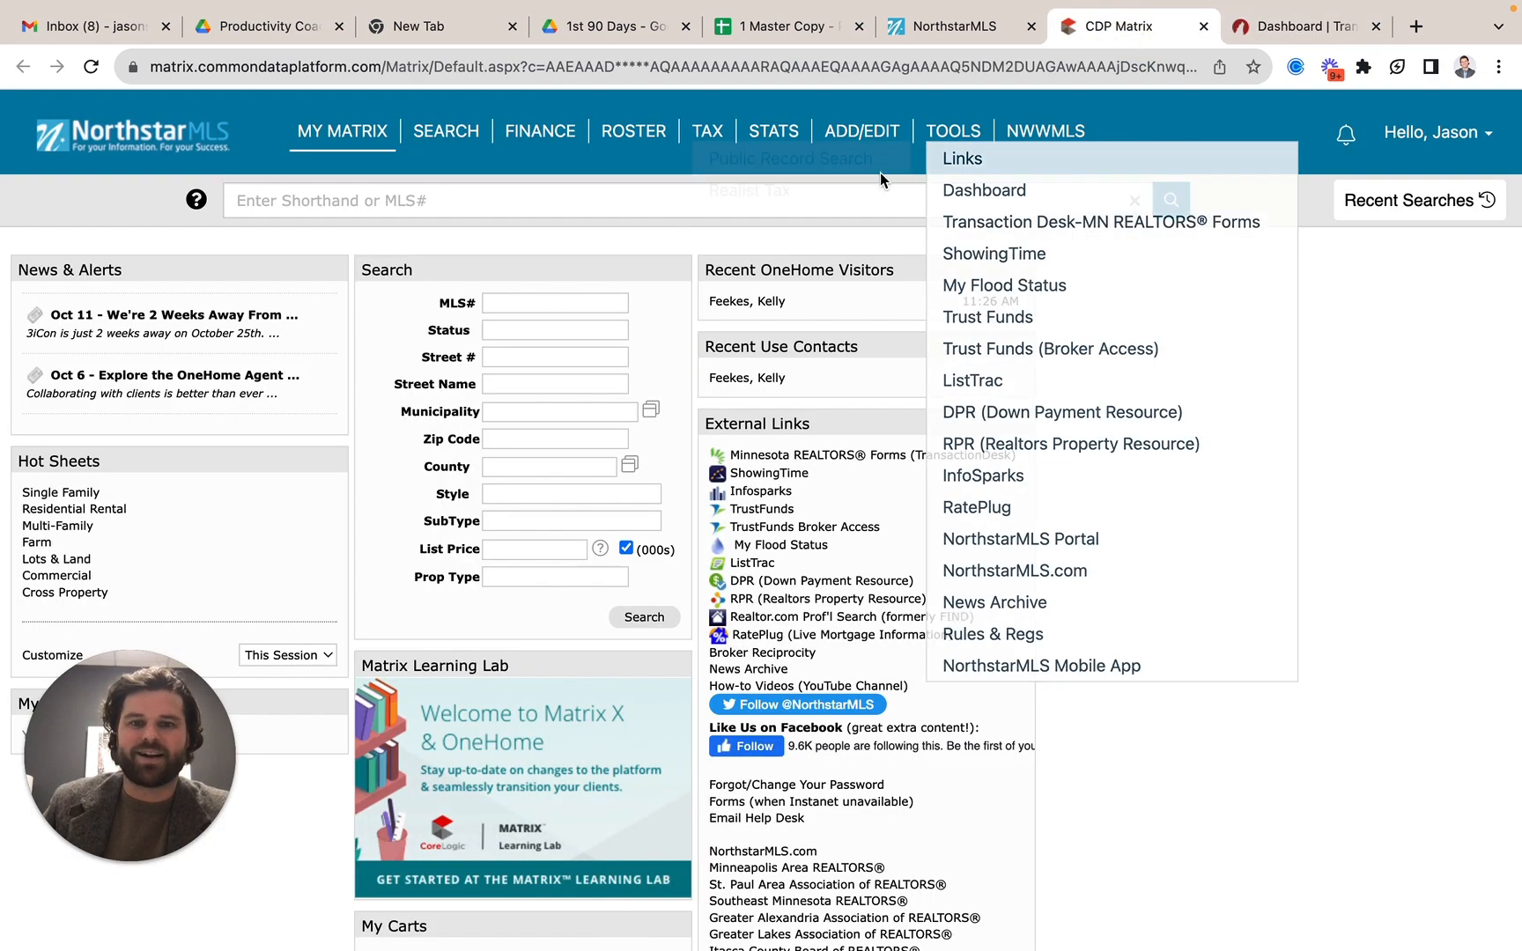
pyautogui.click(973, 27)
pyautogui.click(1097, 26)
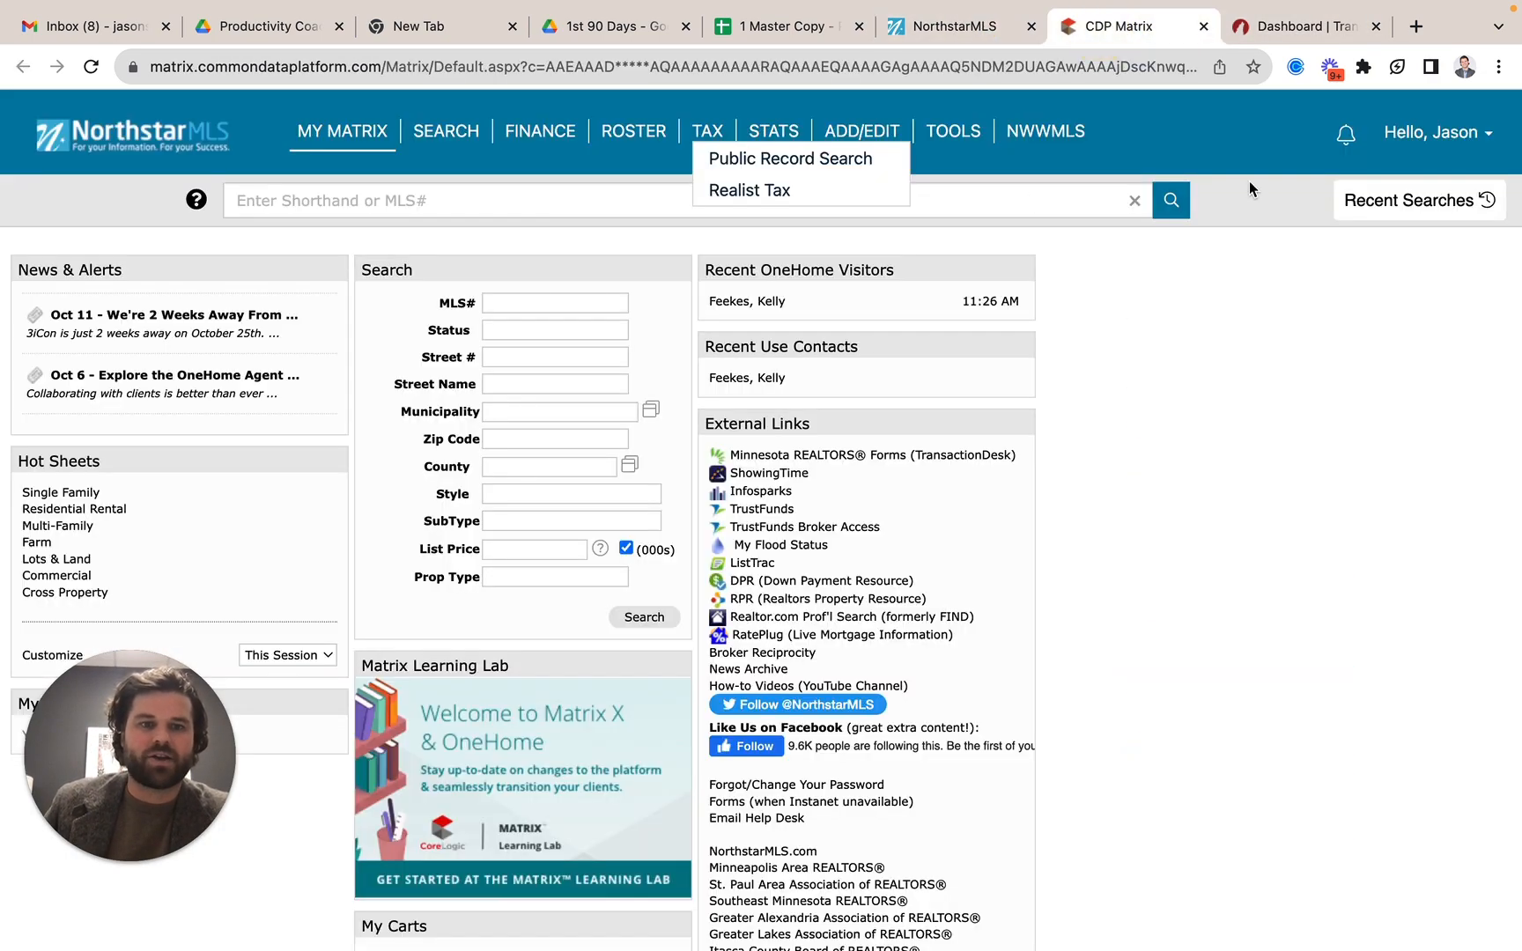
pyautogui.click(1436, 204)
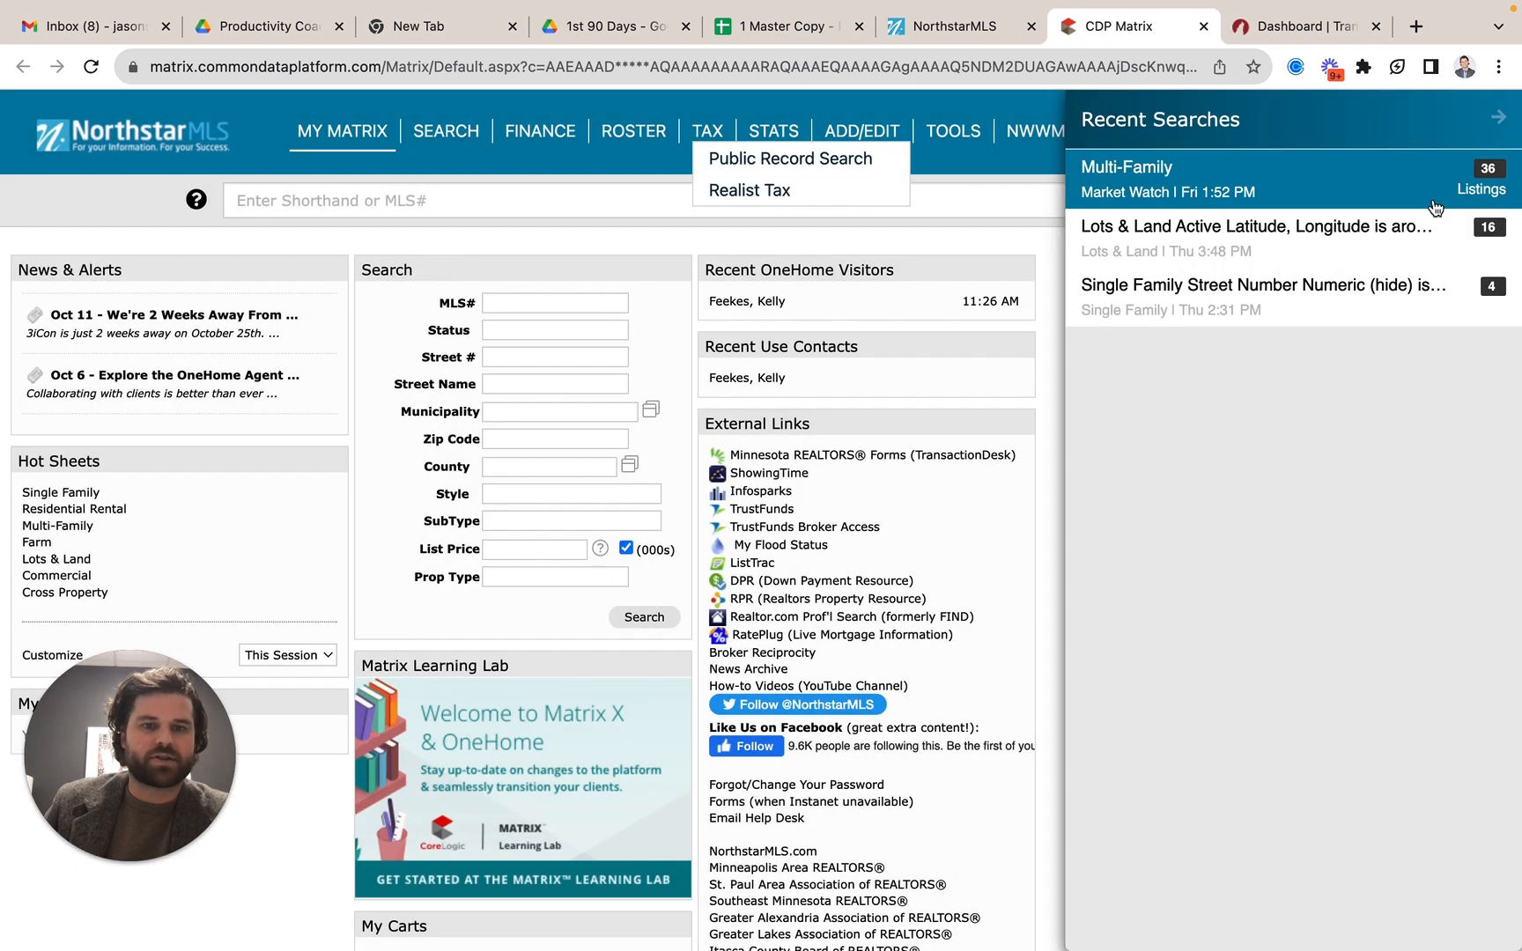
pyautogui.click(1358, 193)
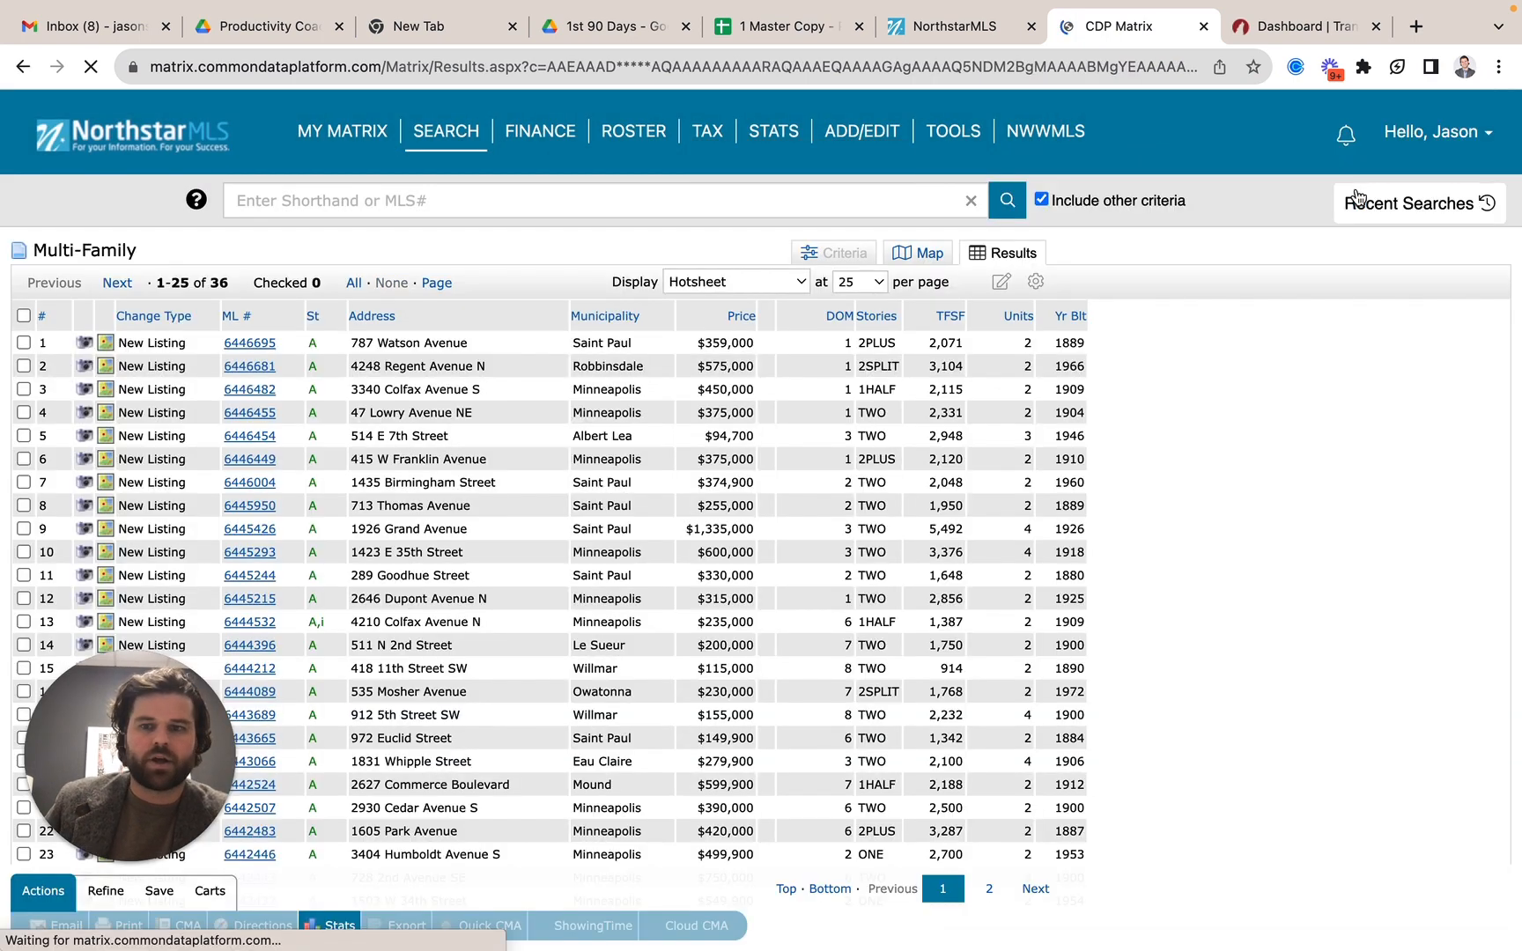
# Open the first listing in the Multi-Family results and copy its MLS number.
pyautogui.click(269, 346)
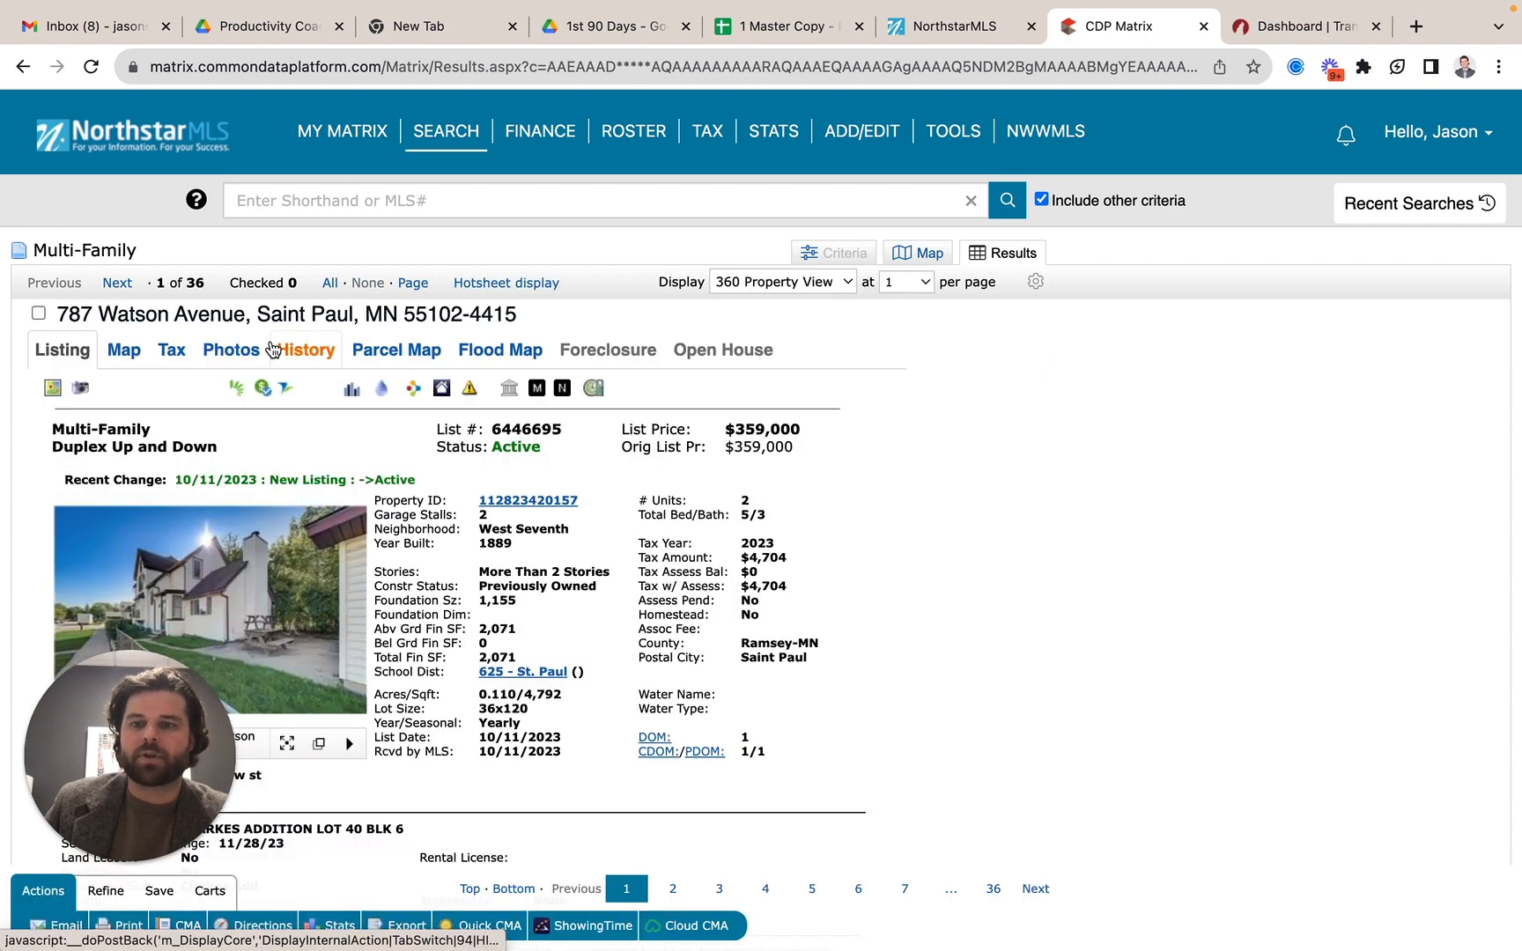
pyautogui.scroll(-3, 319, 617)
pyautogui.scroll(2, 320, 617)
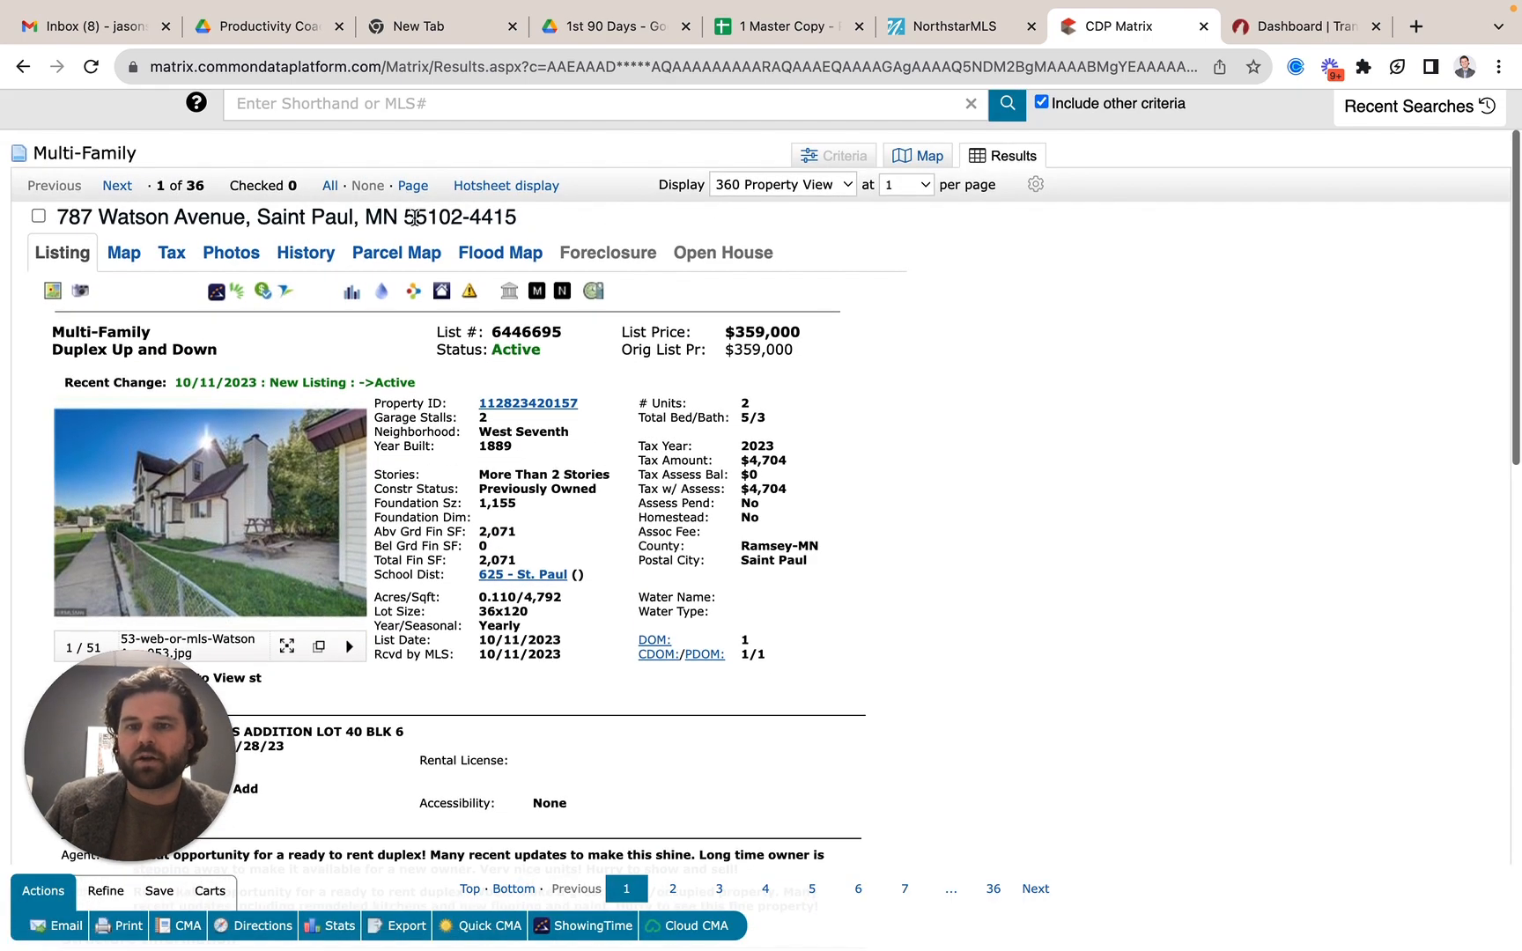
pyautogui.doubleClick(520, 330)
pyautogui.press('super+c')
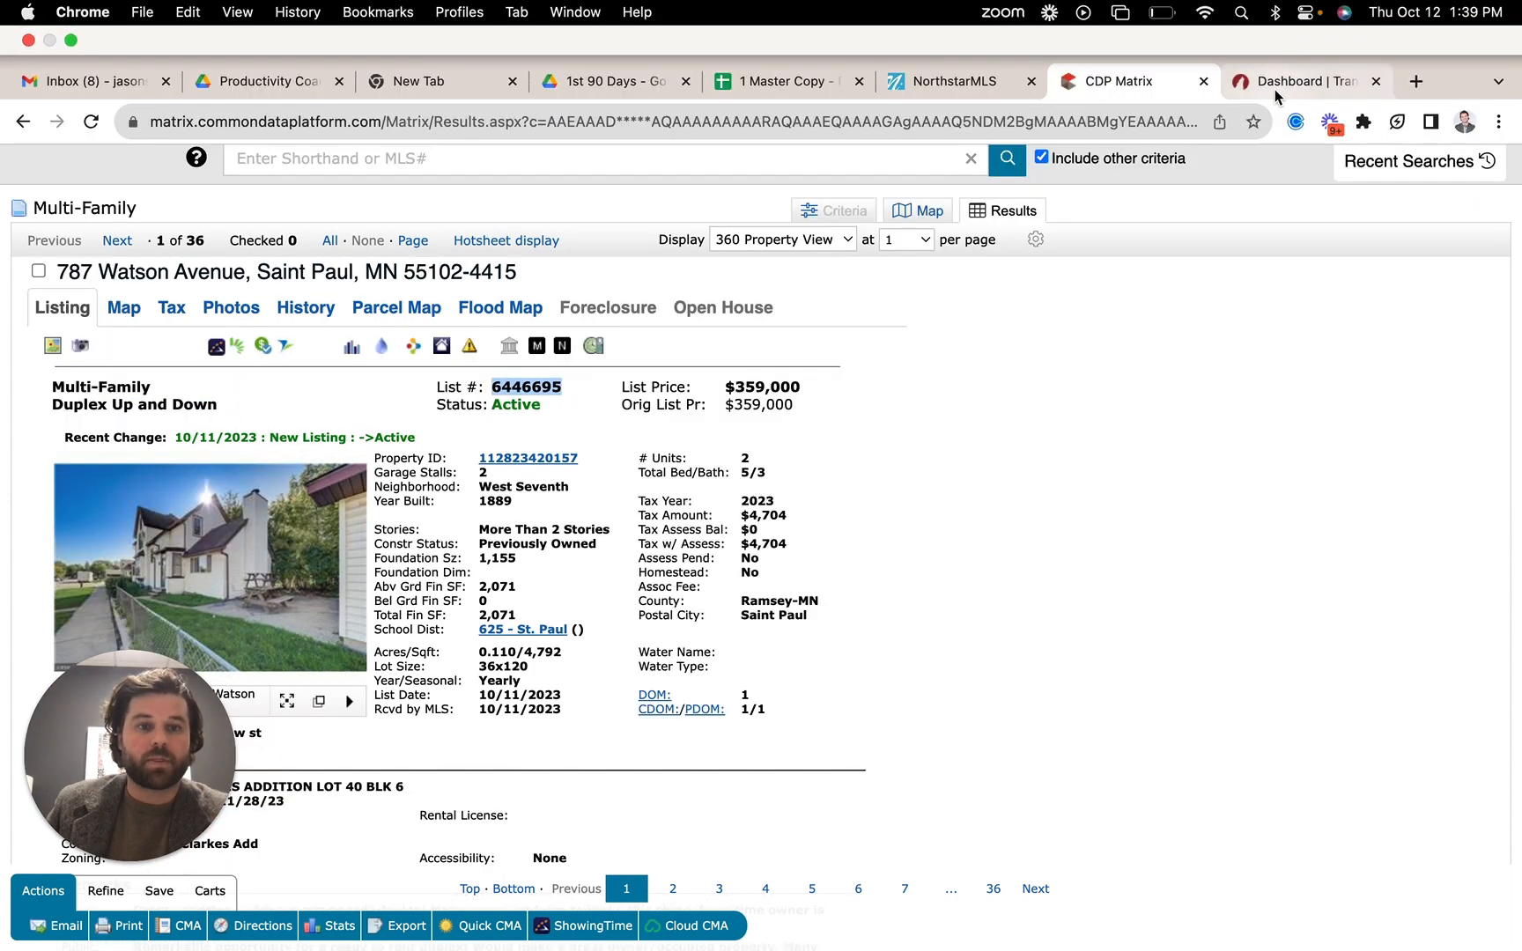
# Switch back to TransactionDesk, paste 6446695 as the MLS number to import, and create the transaction.
pyautogui.click(1278, 30)
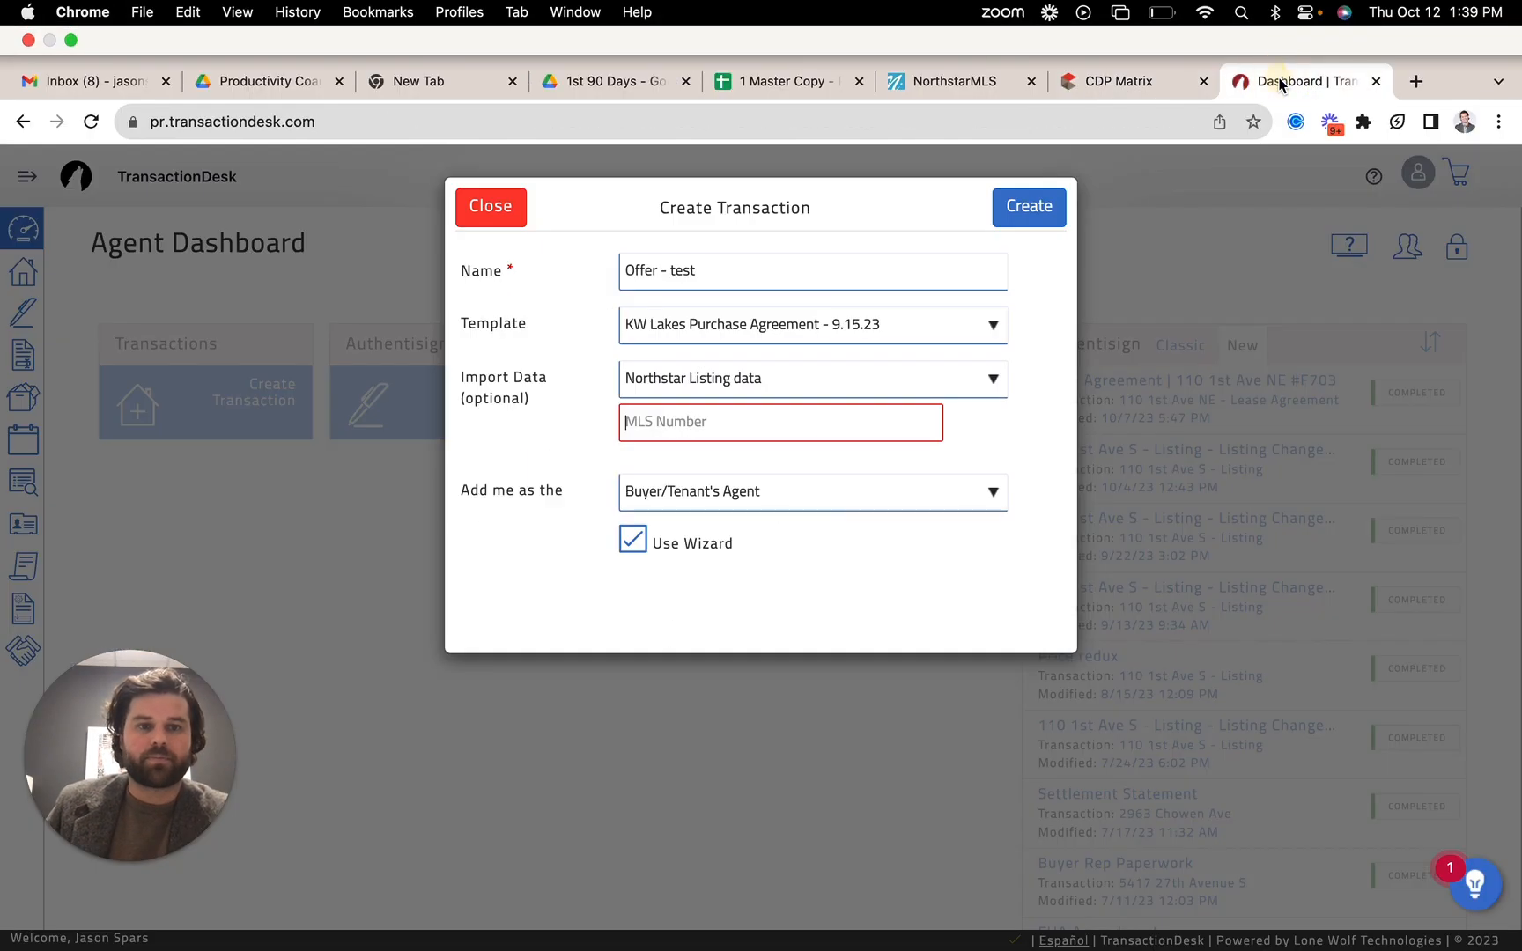
pyautogui.press('super+v')
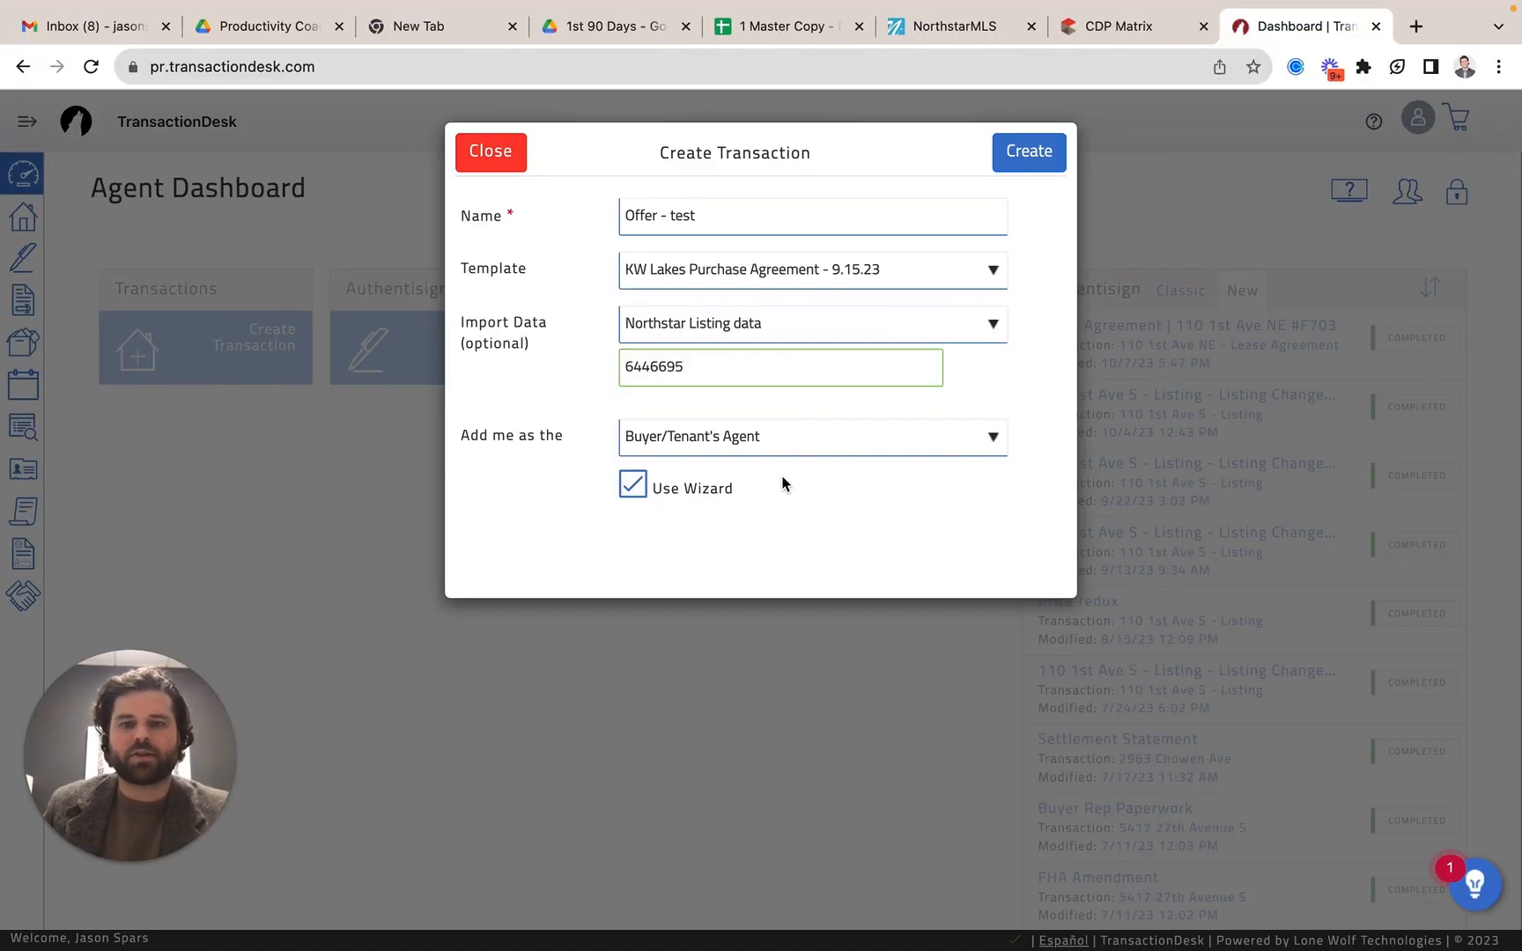
pyautogui.click(1052, 151)
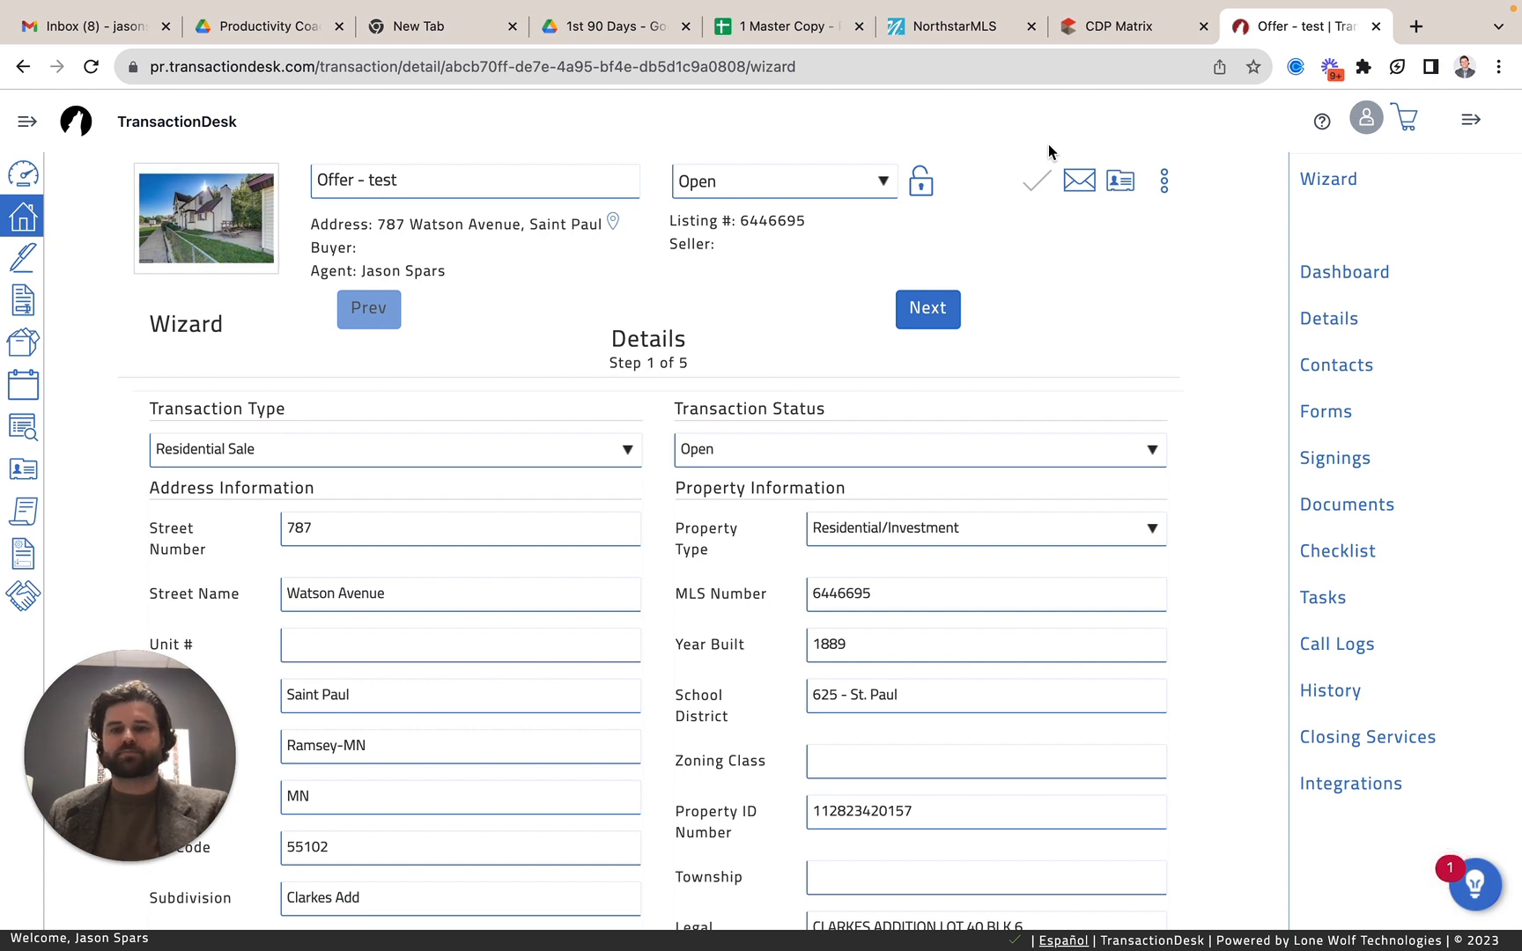
# Examine the imported address, property, listing and purchase information in the wizard's Details step.
pyautogui.scroll(-2, 542, 502)
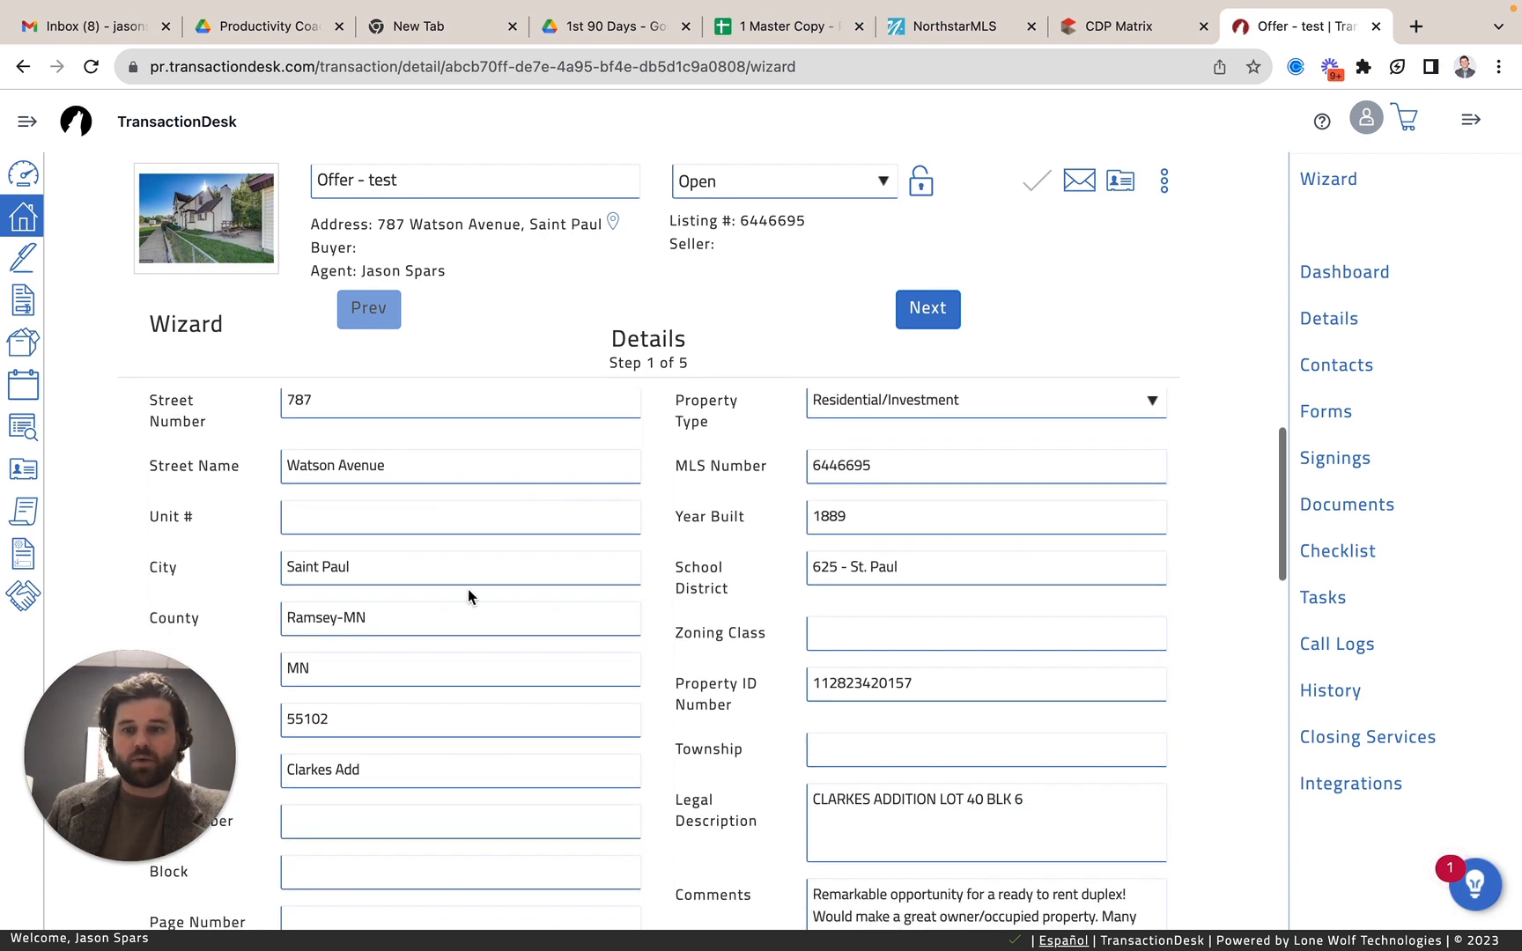
pyautogui.scroll(2, 468, 588)
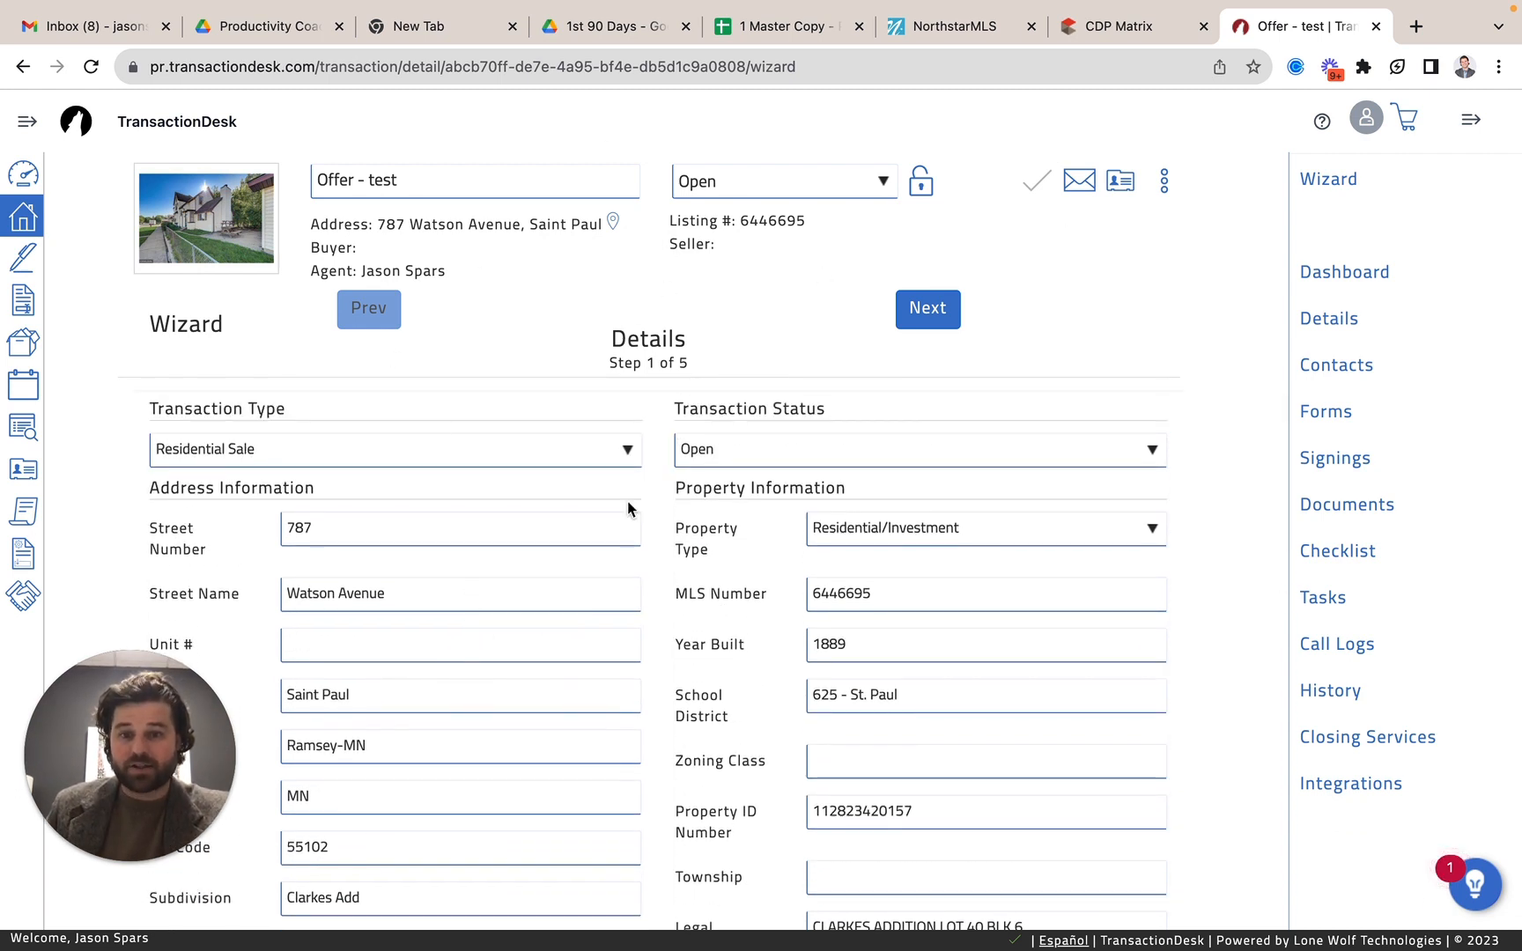
pyautogui.scroll(-1, 629, 503)
pyautogui.scroll(1, 543, 632)
pyautogui.scroll(-10, 416, 720)
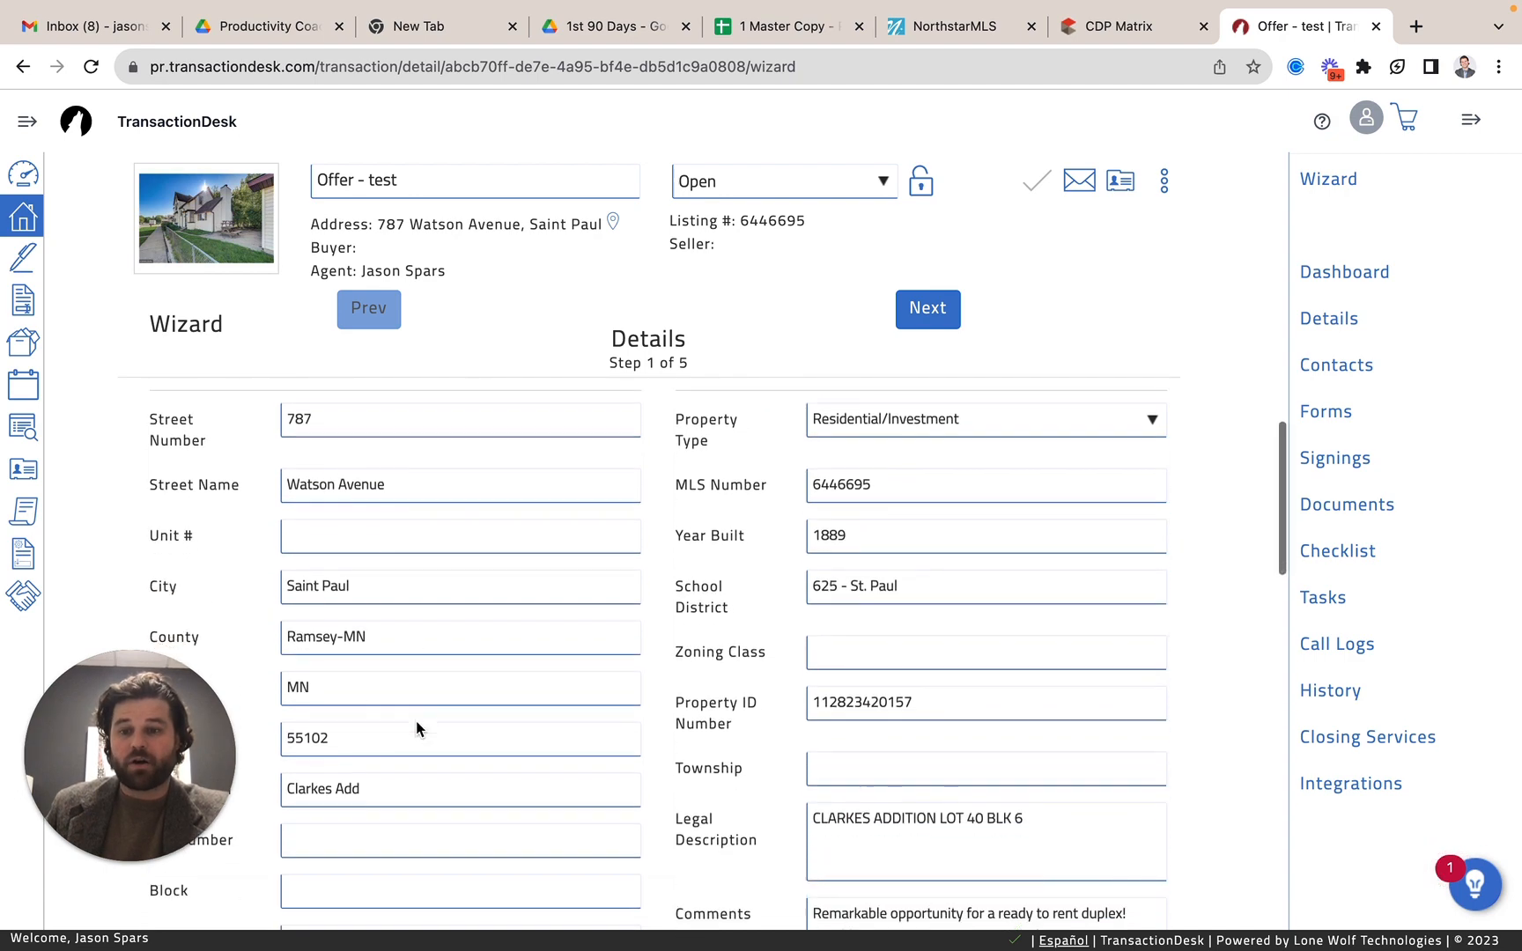
pyautogui.scroll(-3, 417, 721)
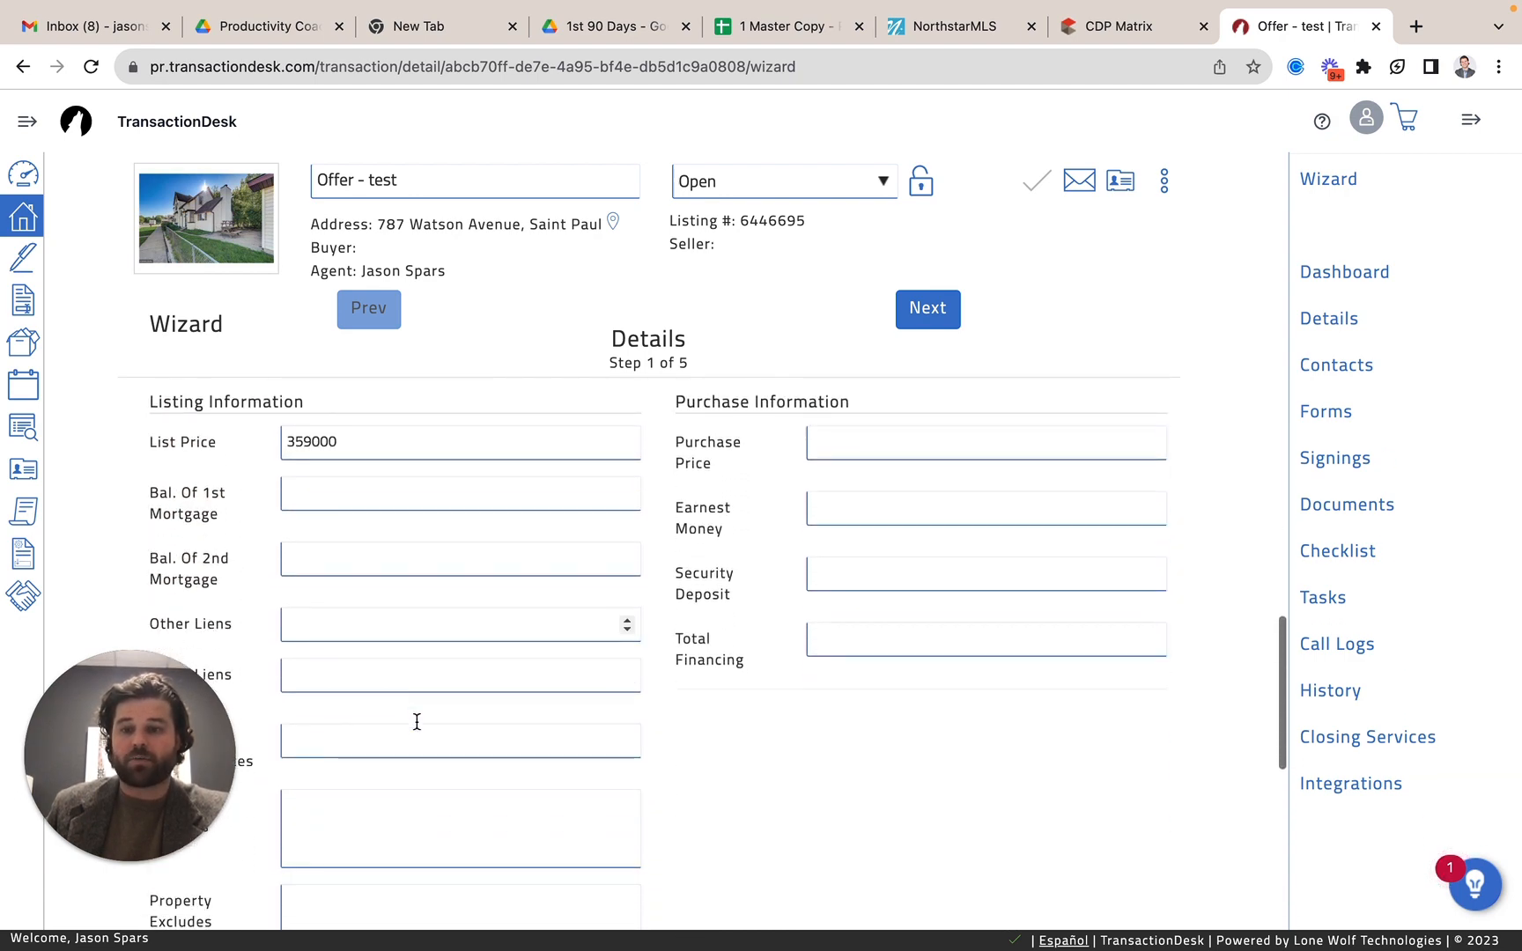
pyautogui.scroll(9, 416, 720)
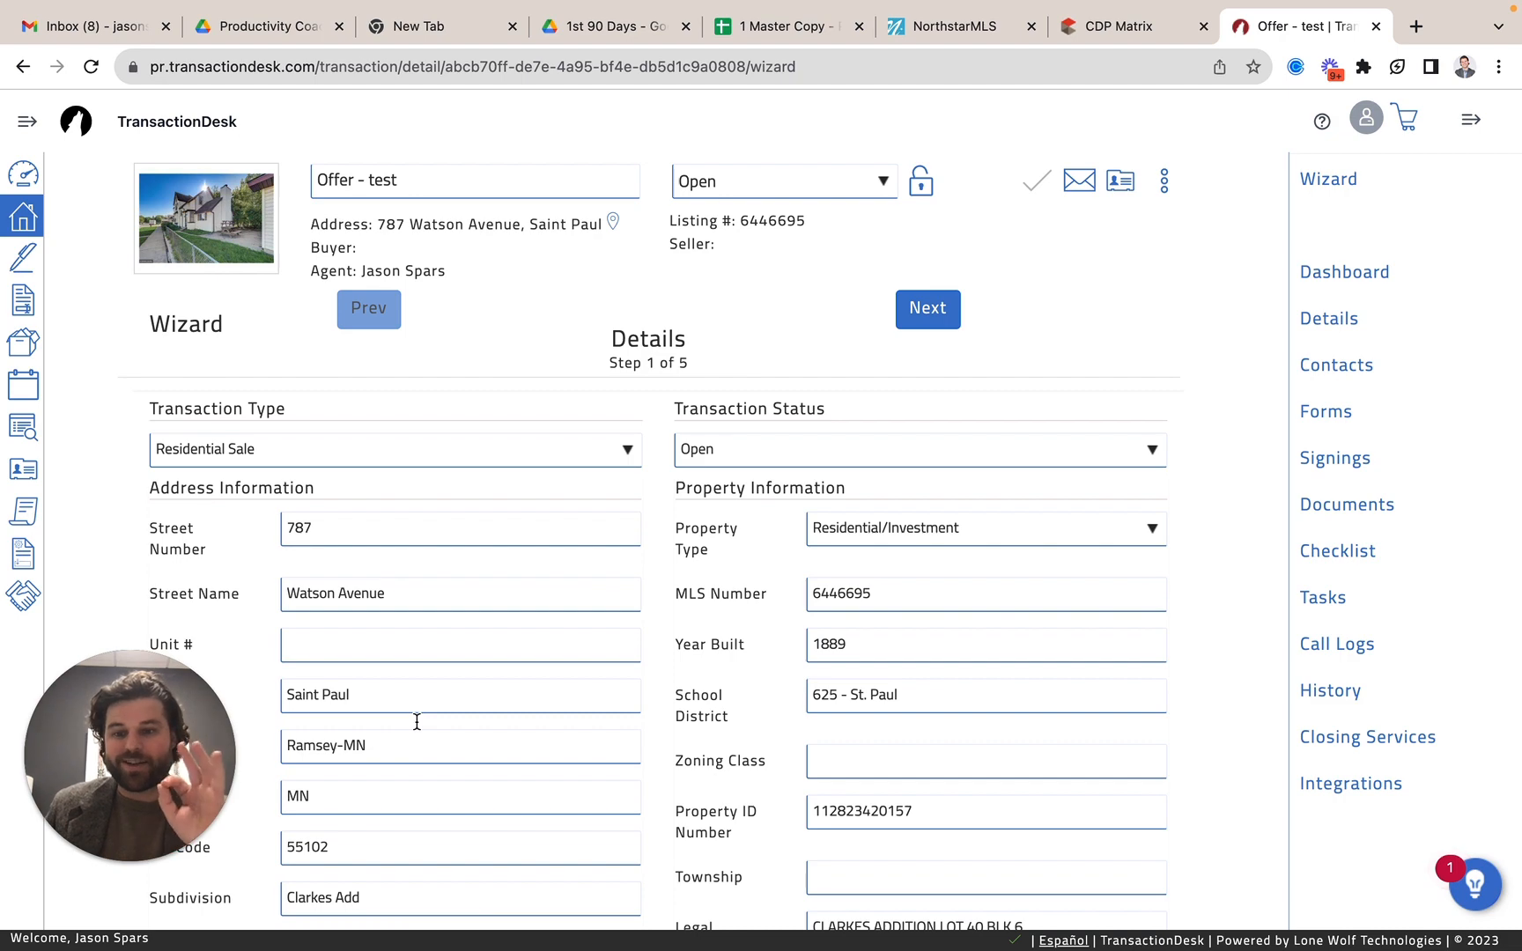
# Advance the wizard to the Transaction Dates step and look over its date fields.
pyautogui.click(939, 308)
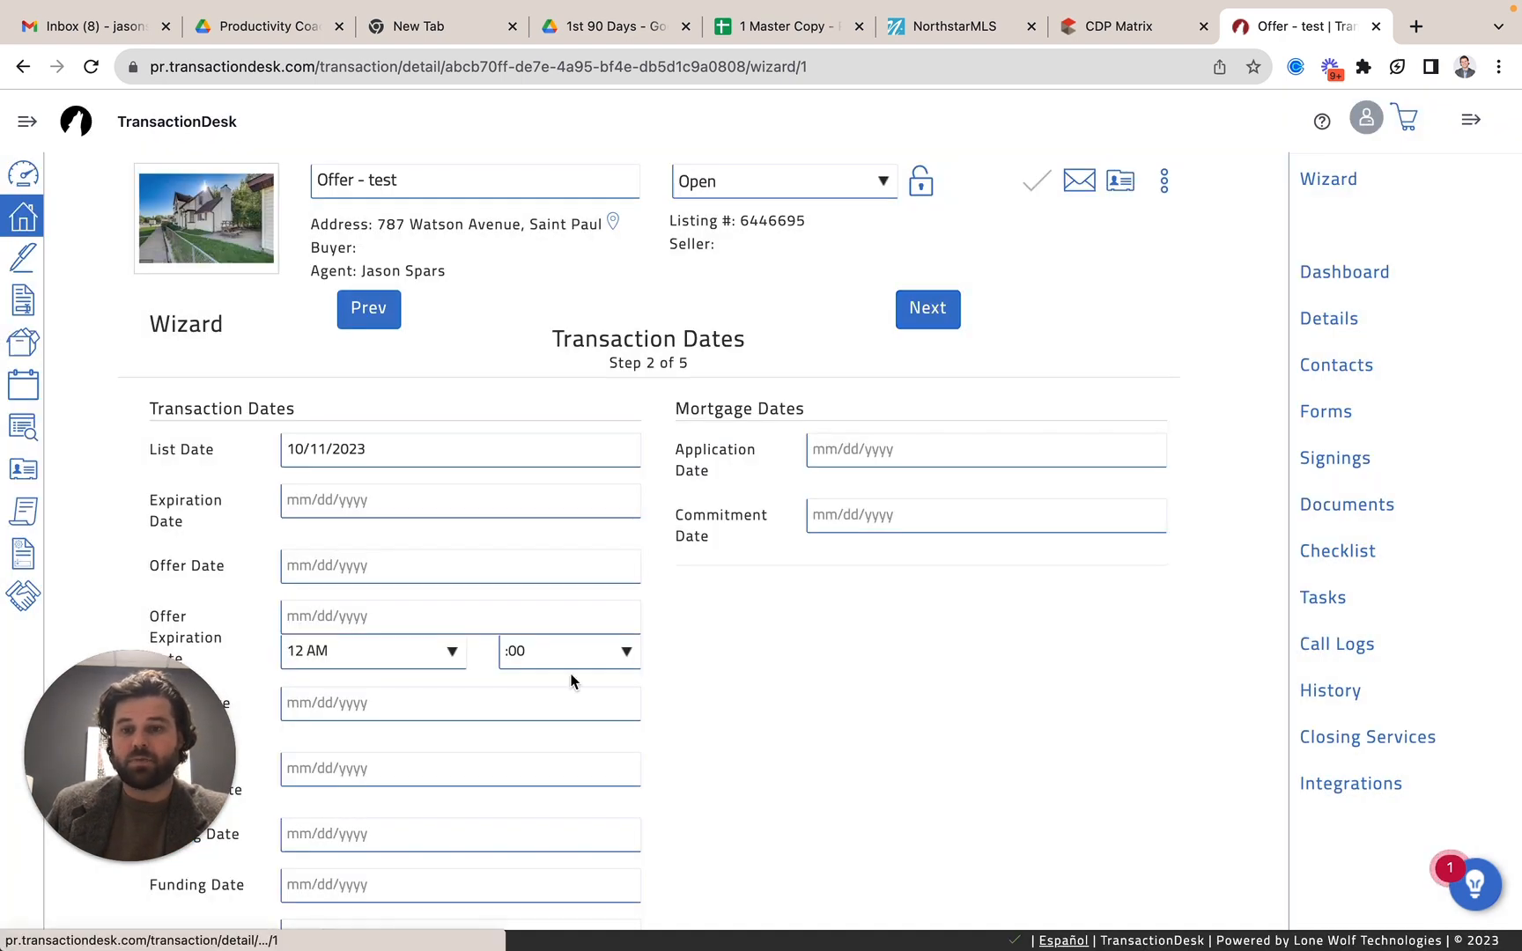
pyautogui.scroll(-1, 486, 565)
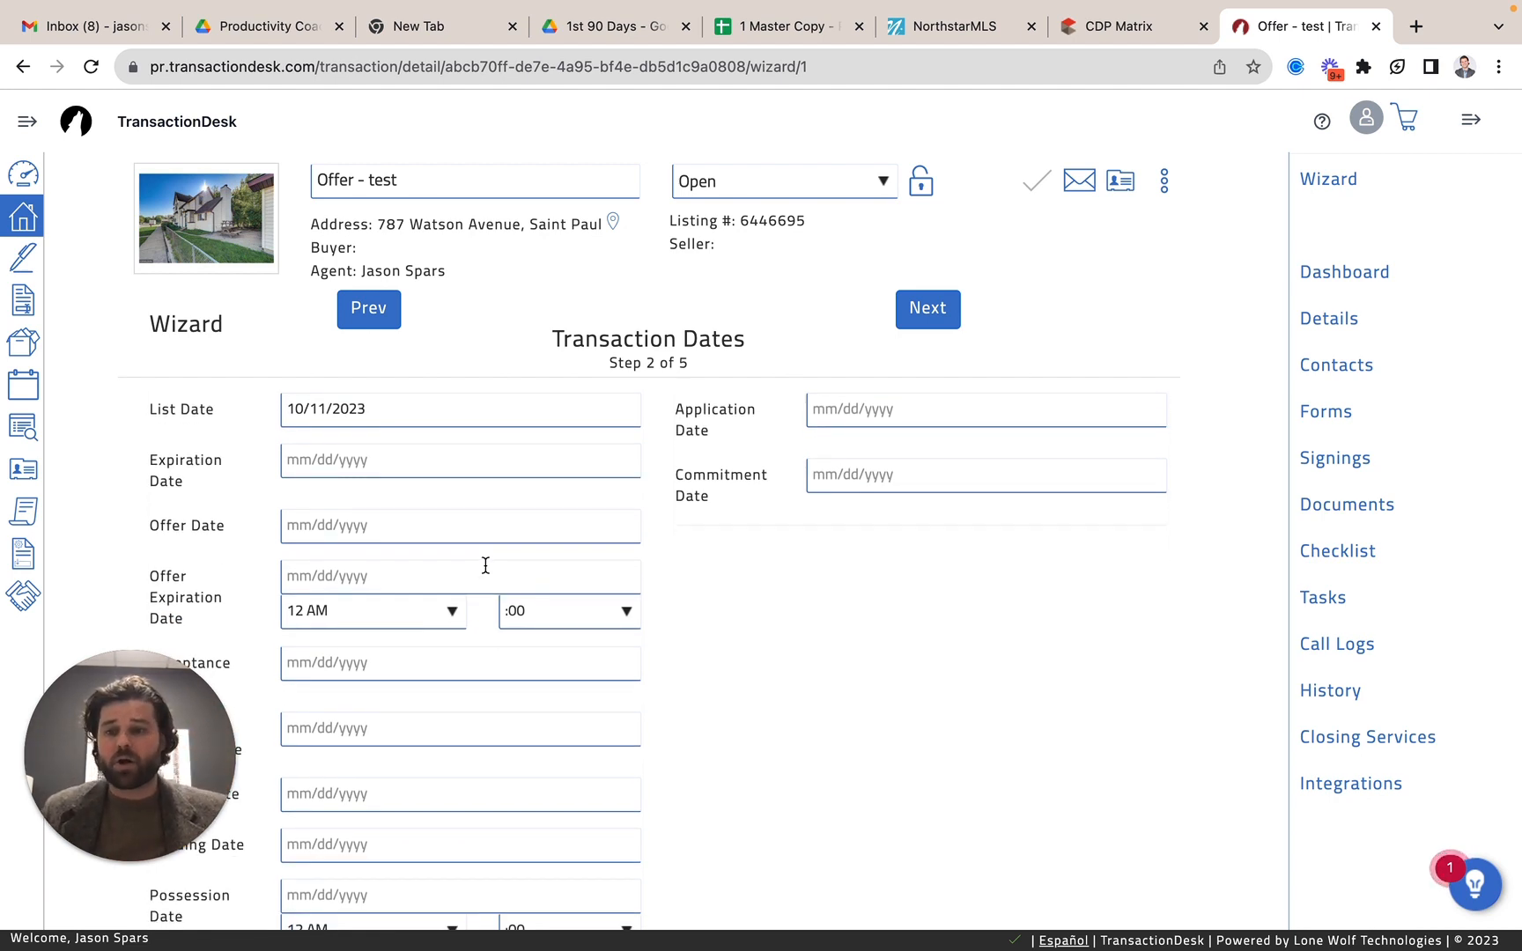
pyautogui.scroll(-5, 485, 564)
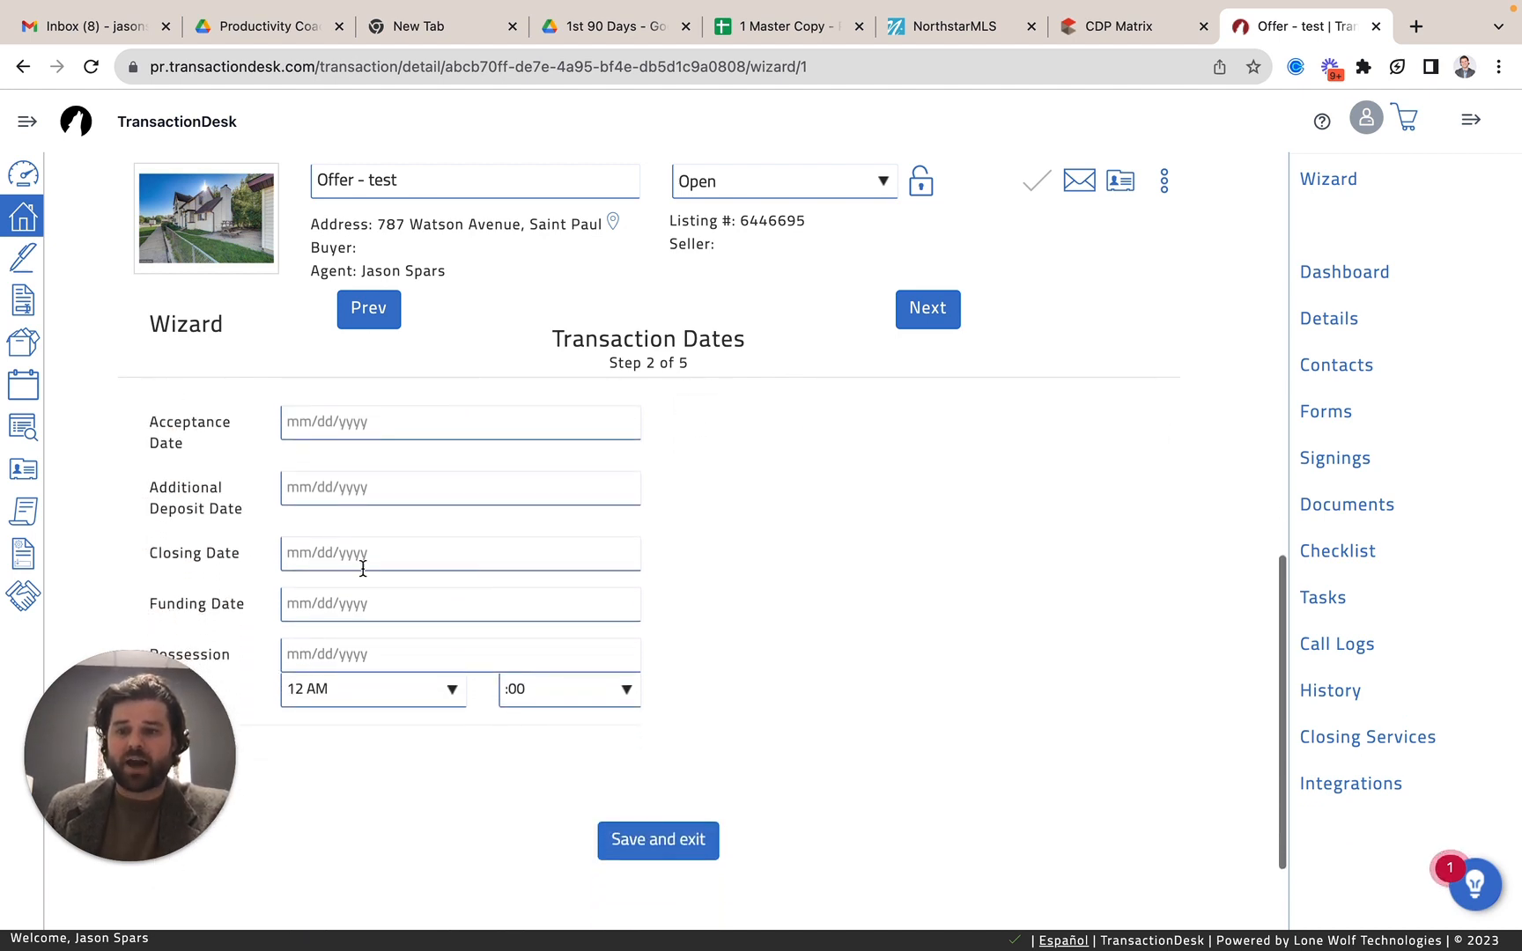
pyautogui.click(340, 551)
pyautogui.scroll(-2, 341, 548)
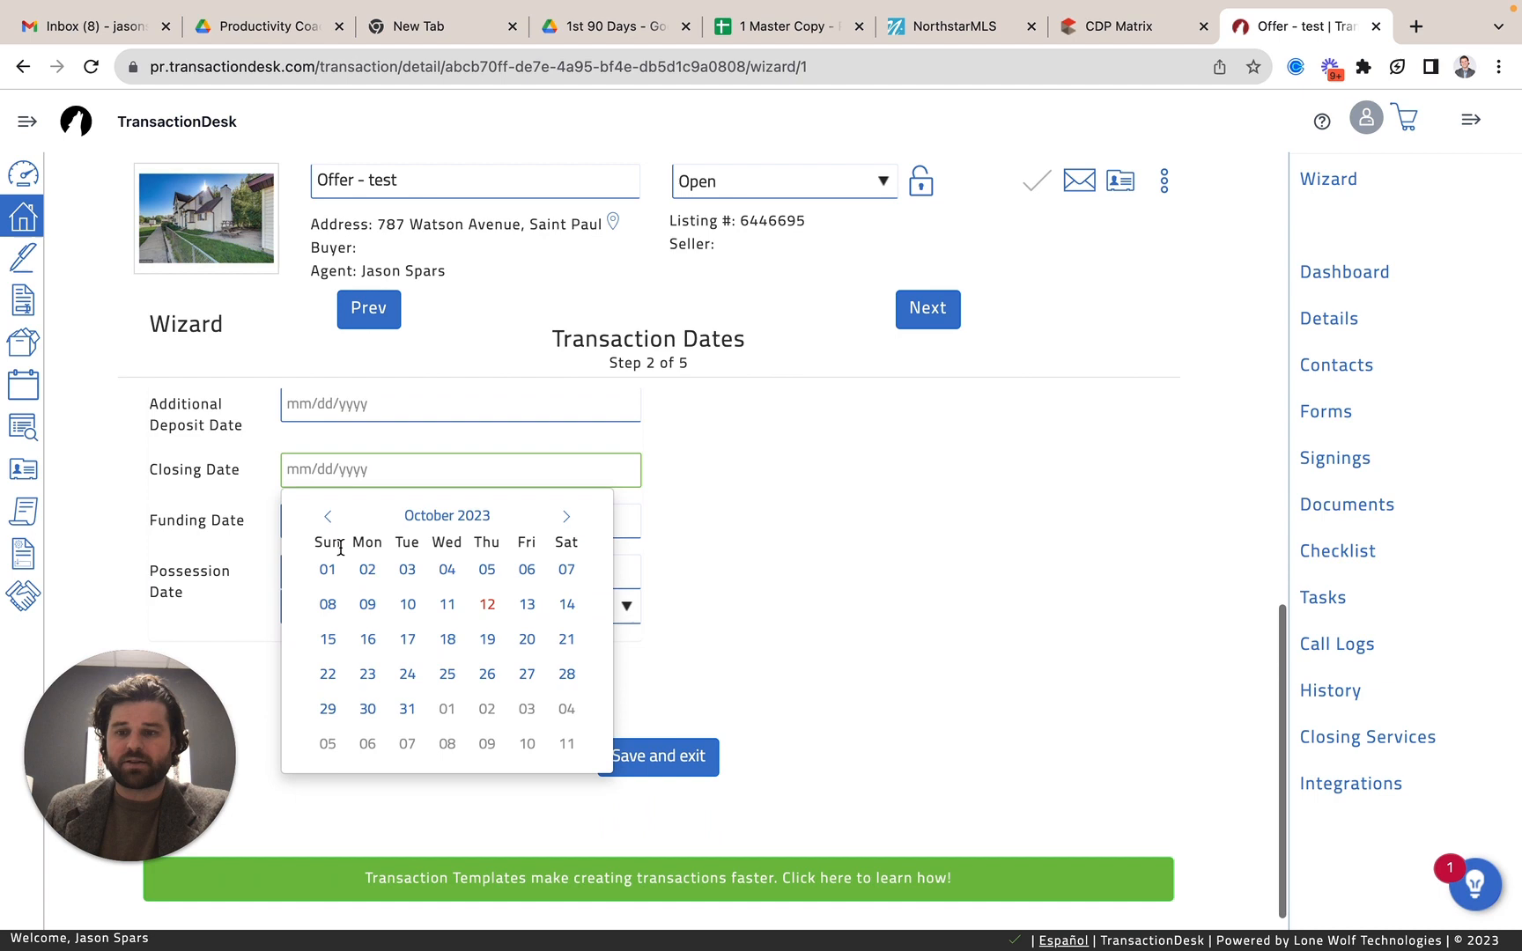
pyautogui.click(233, 652)
pyautogui.click(884, 569)
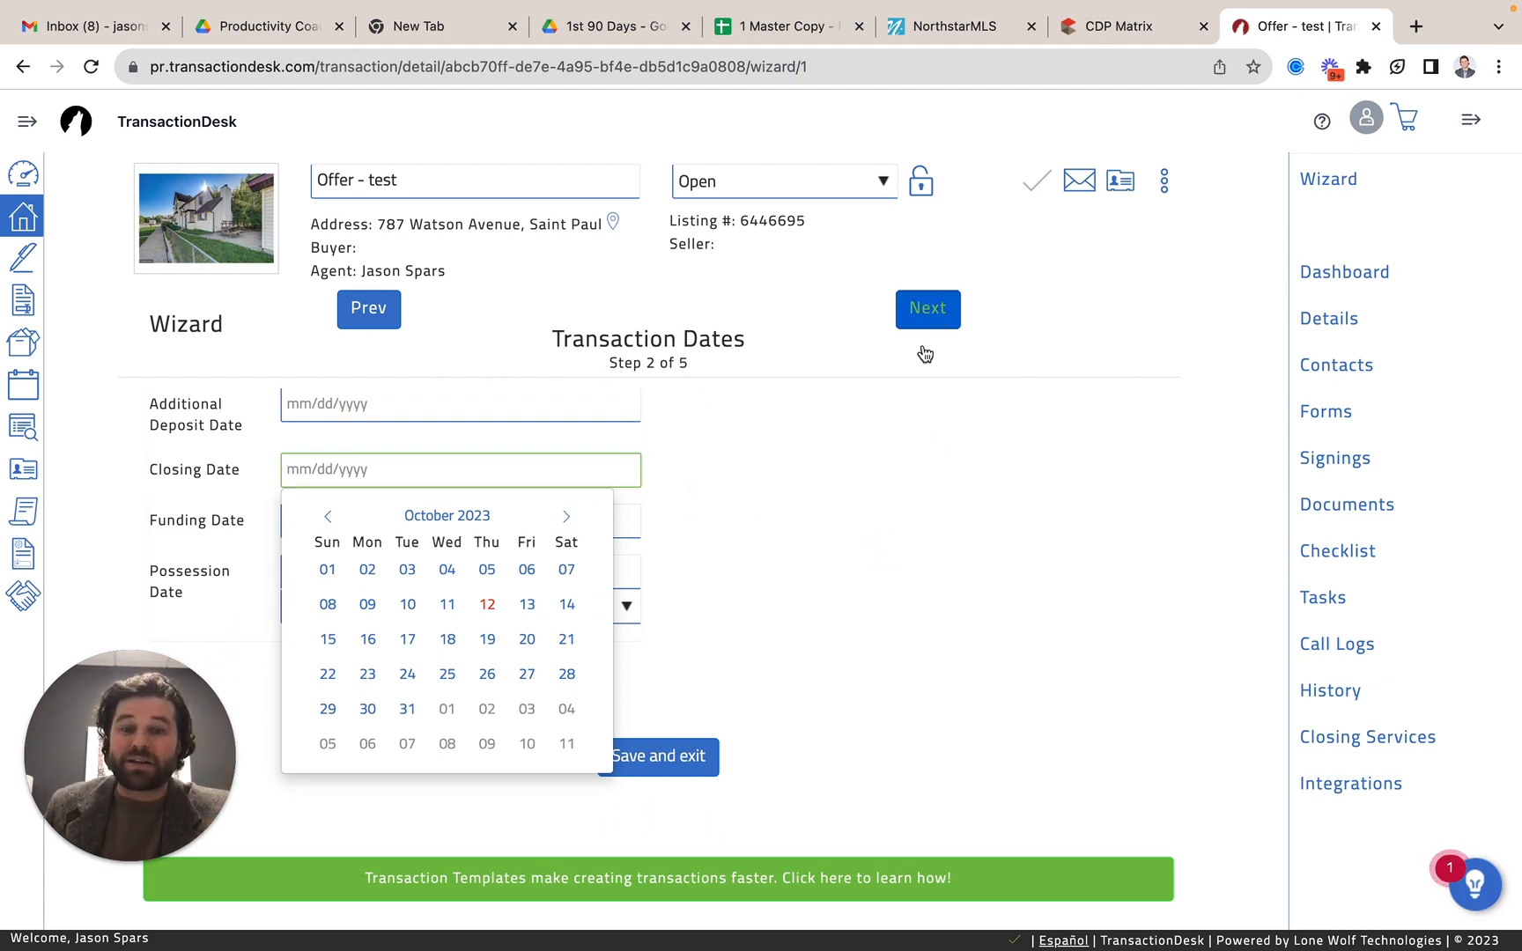
pyautogui.click(849, 510)
# Leave the transaction dates as they are and continue to the wizard's Contacts step.
pyautogui.scroll(4, 789, 527)
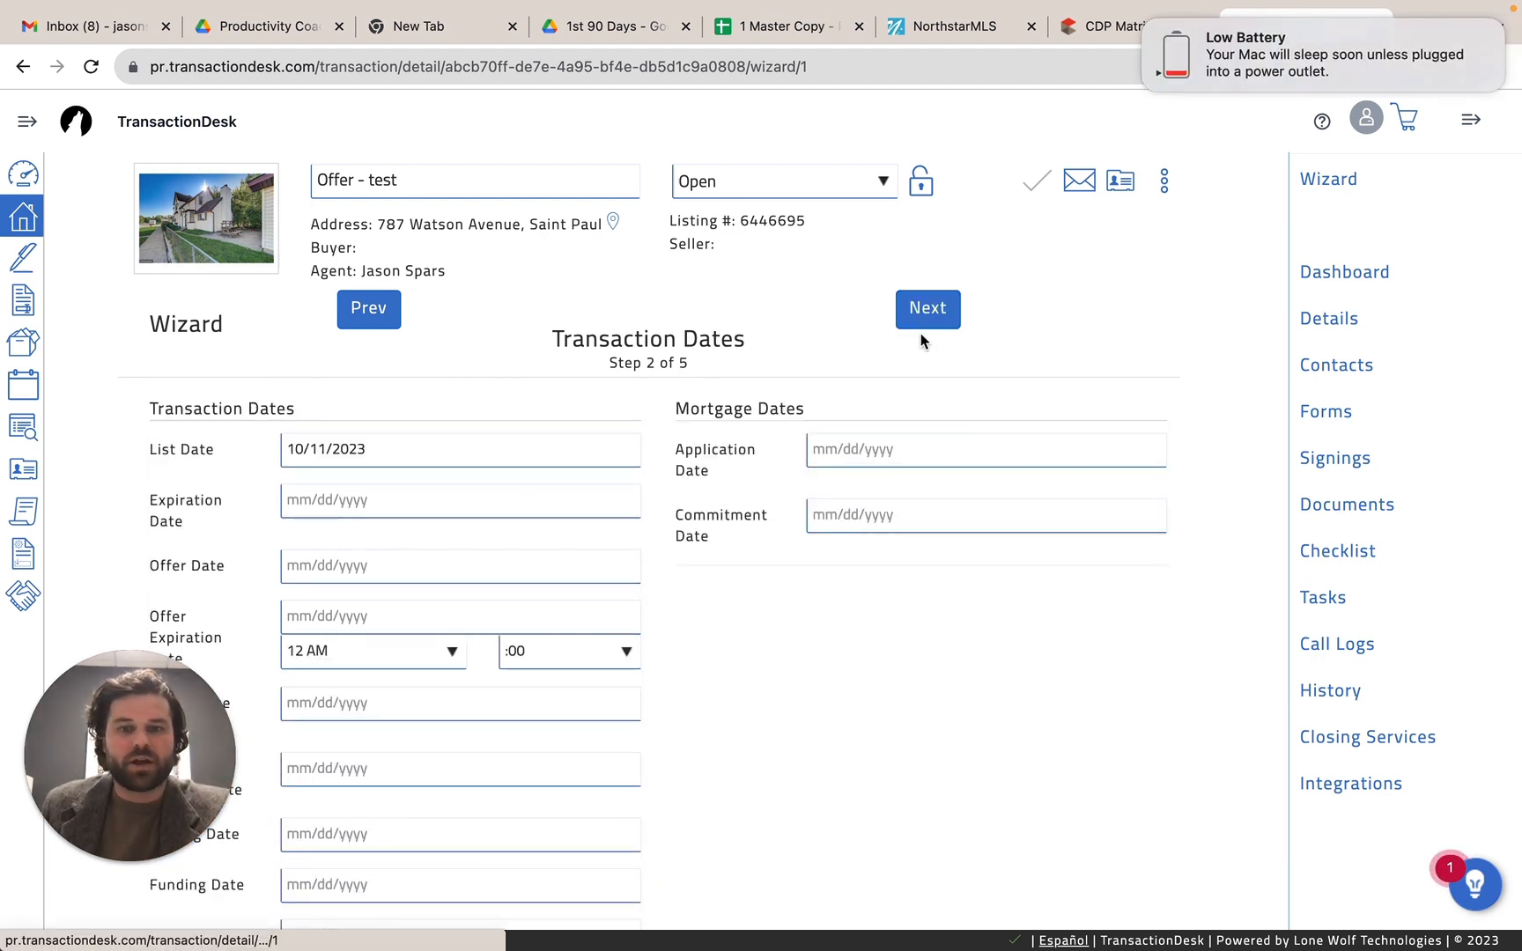
pyautogui.click(929, 310)
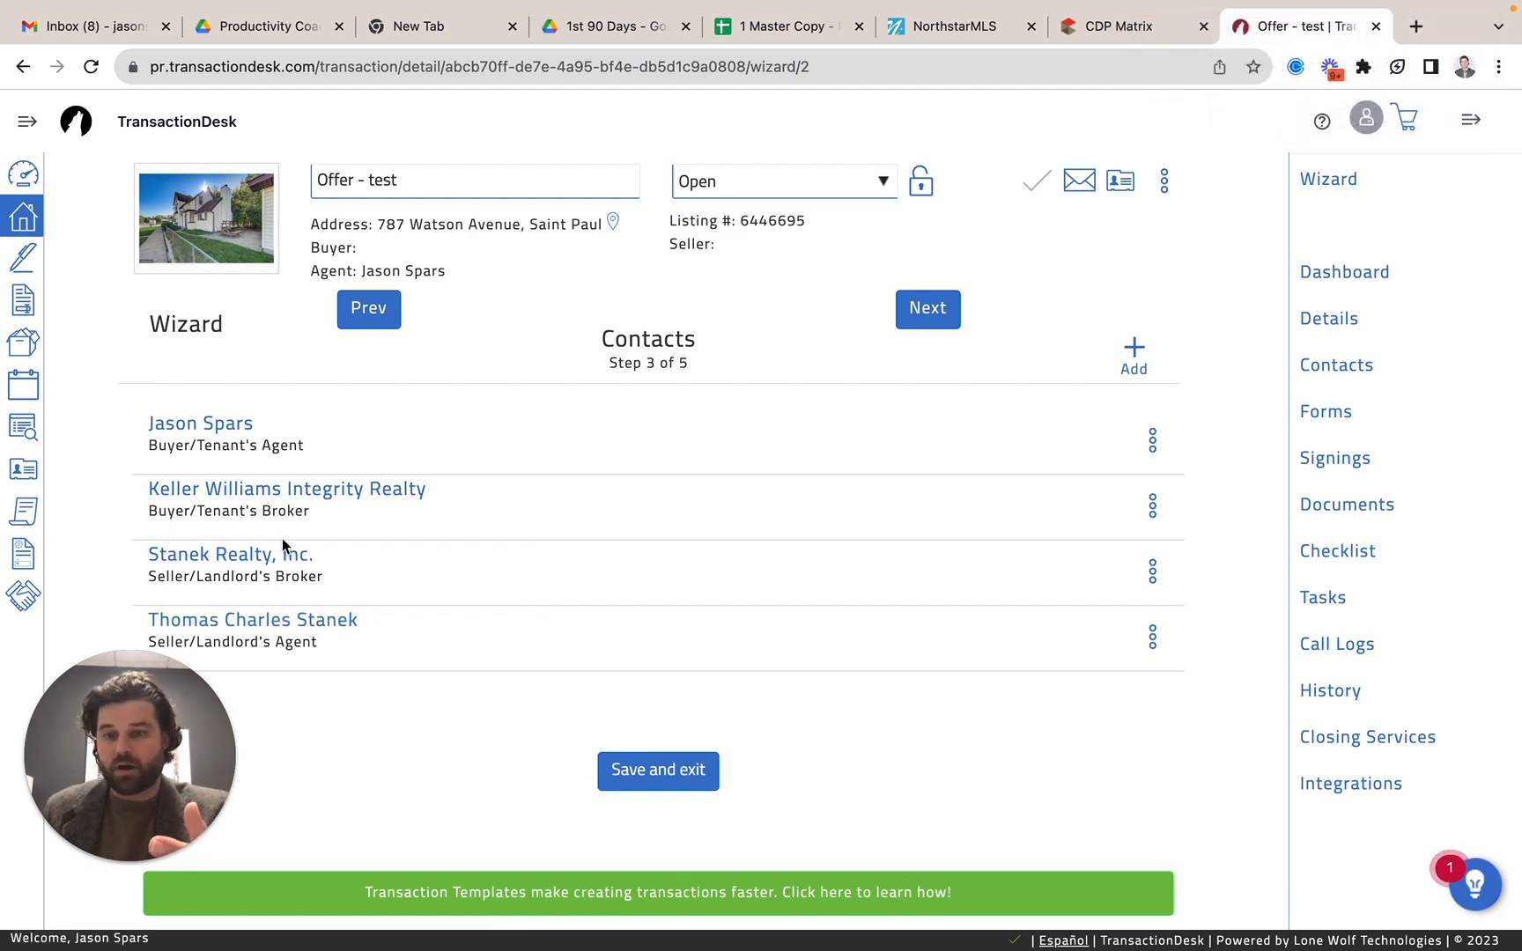
# Open the form for creating a new transaction contact, look over its fields, and close it without saving.
pyautogui.click(1117, 352)
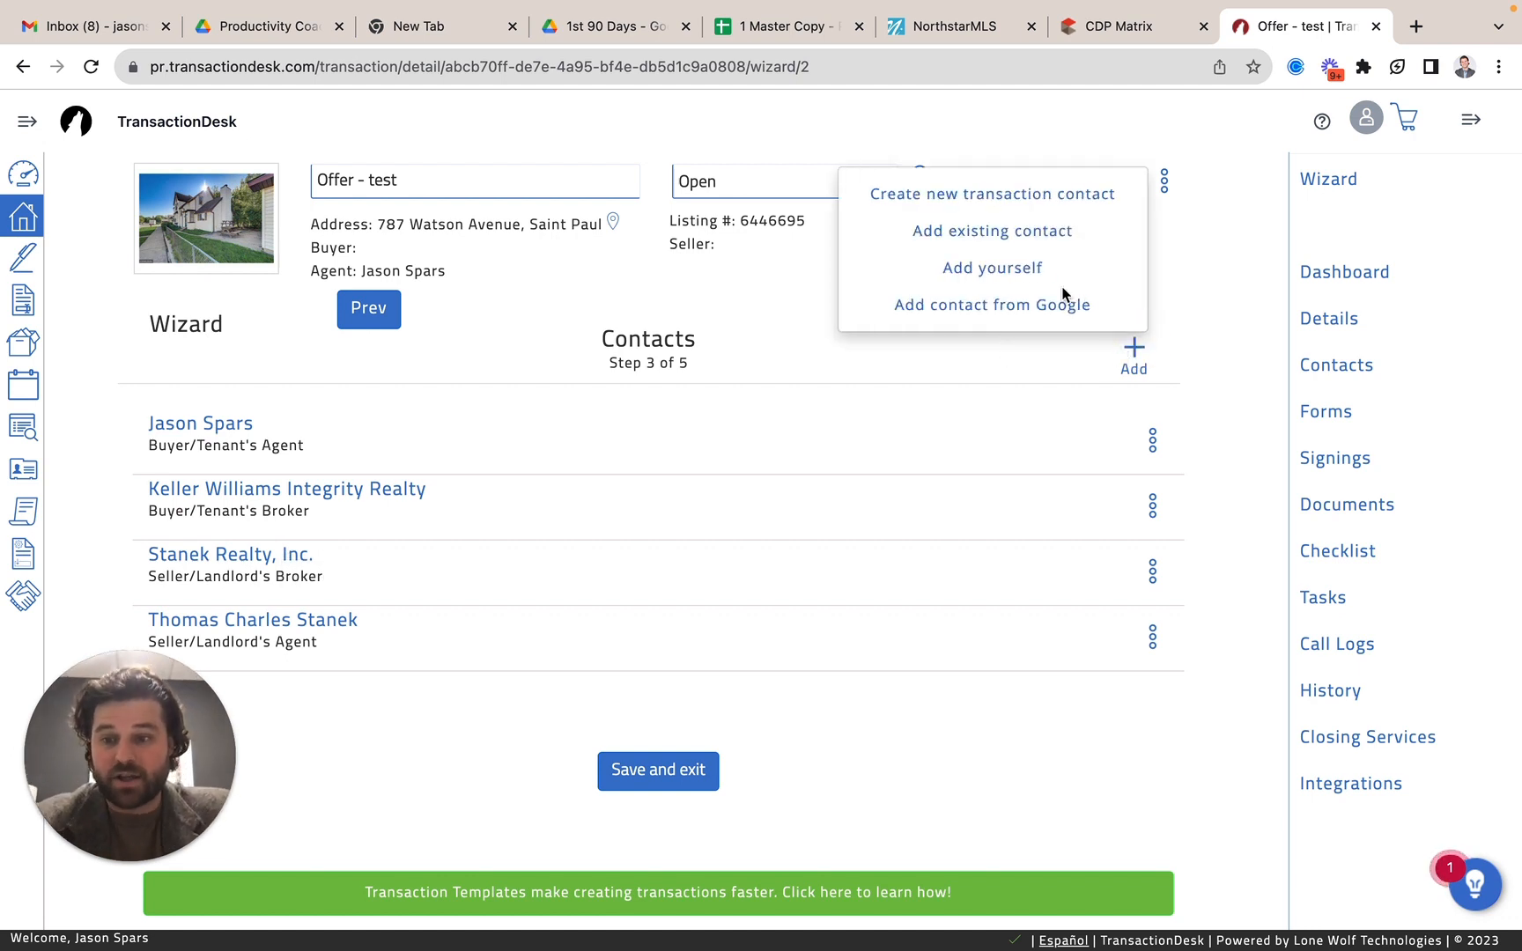
pyautogui.click(1037, 208)
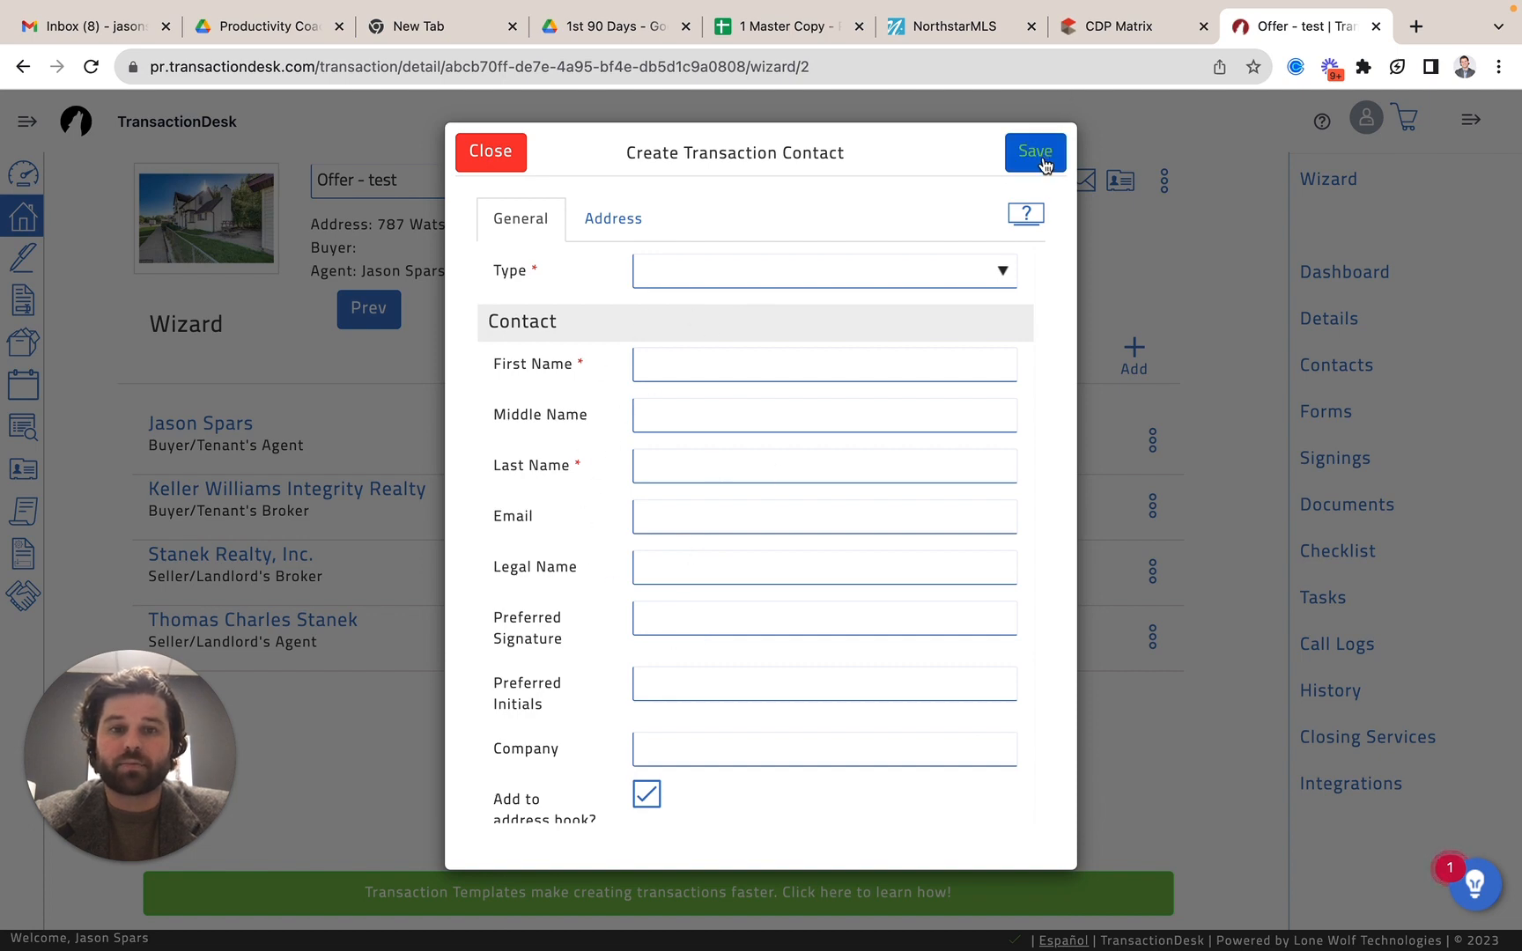
pyautogui.click(491, 151)
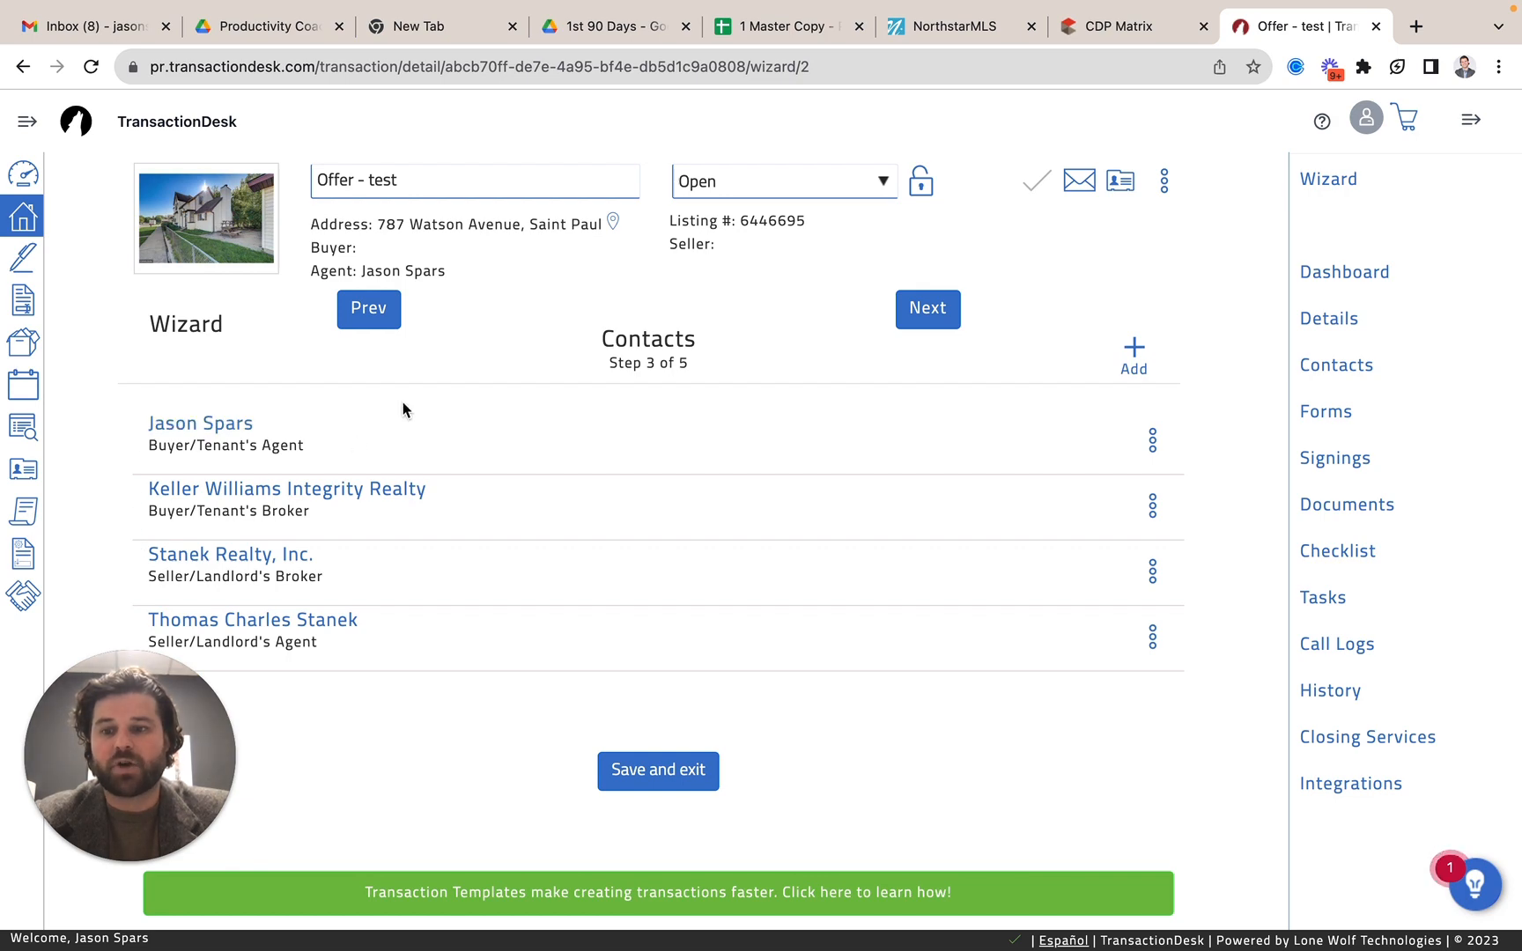
# Advance the wizard to the Forms step and look through the forms supplied by the template.
pyautogui.click(938, 316)
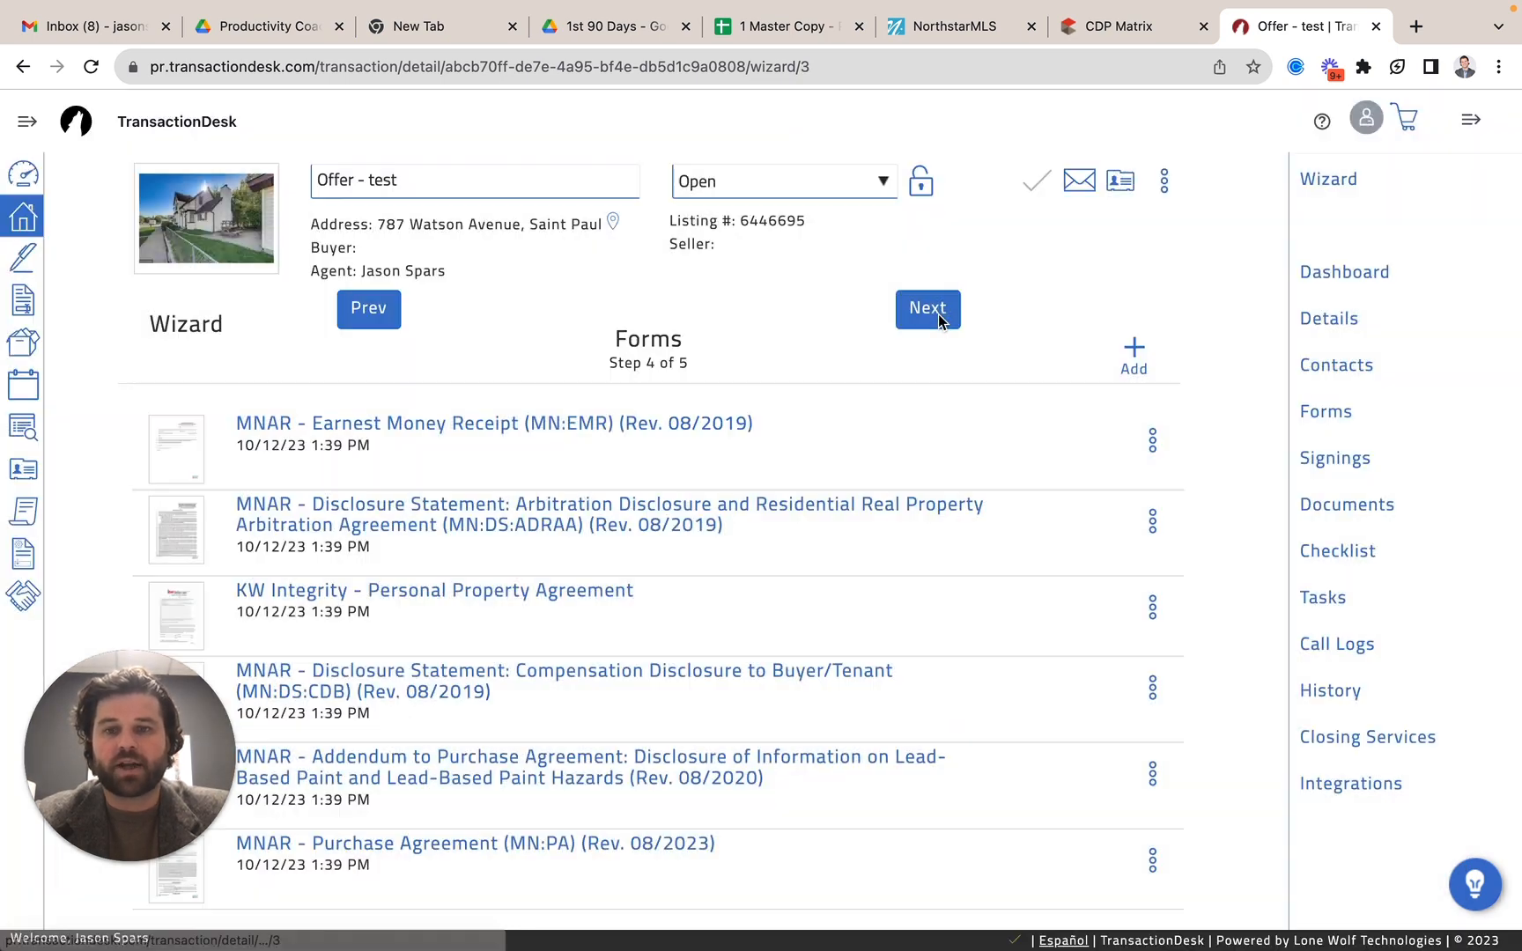
pyautogui.scroll(-3, 621, 402)
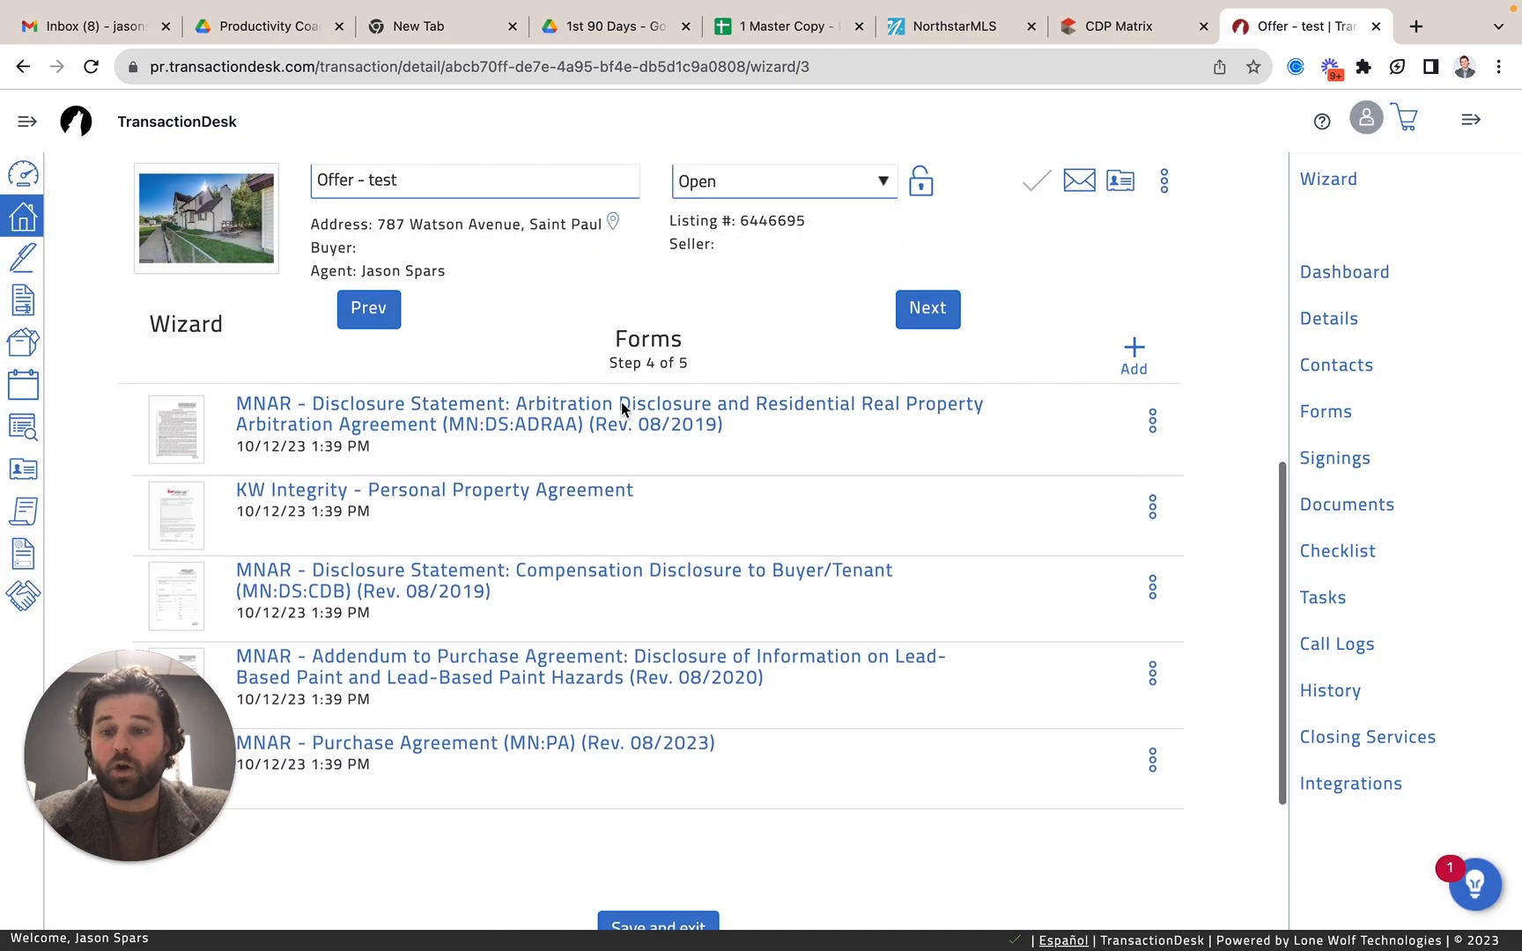
pyautogui.scroll(3, 621, 402)
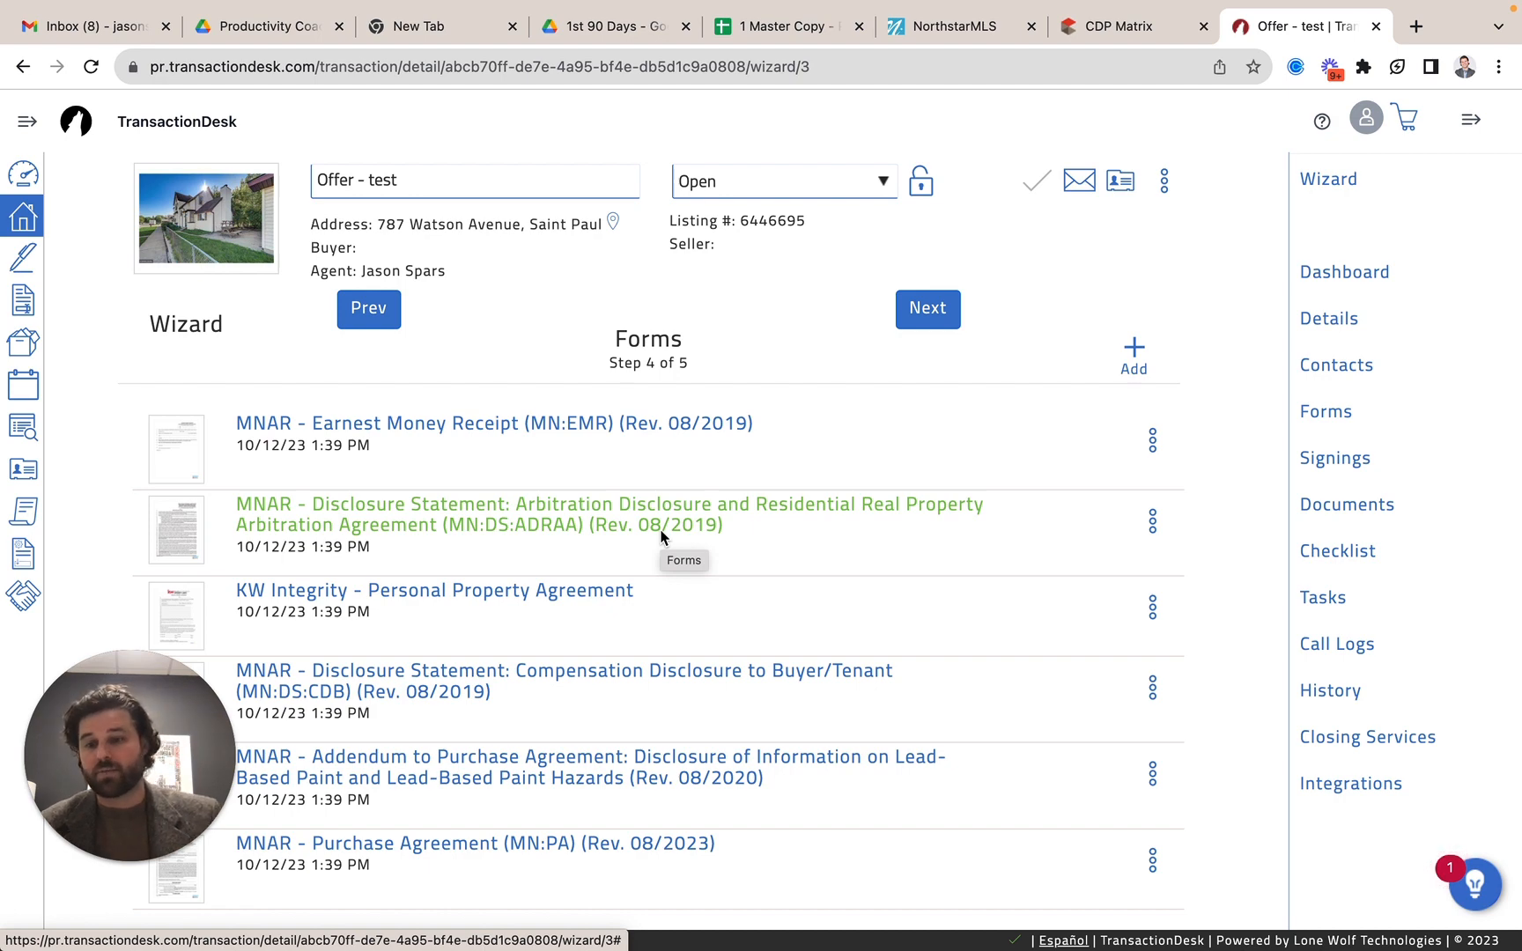
# View the wizard's Documents step and return to the Forms step.
pyautogui.click(929, 312)
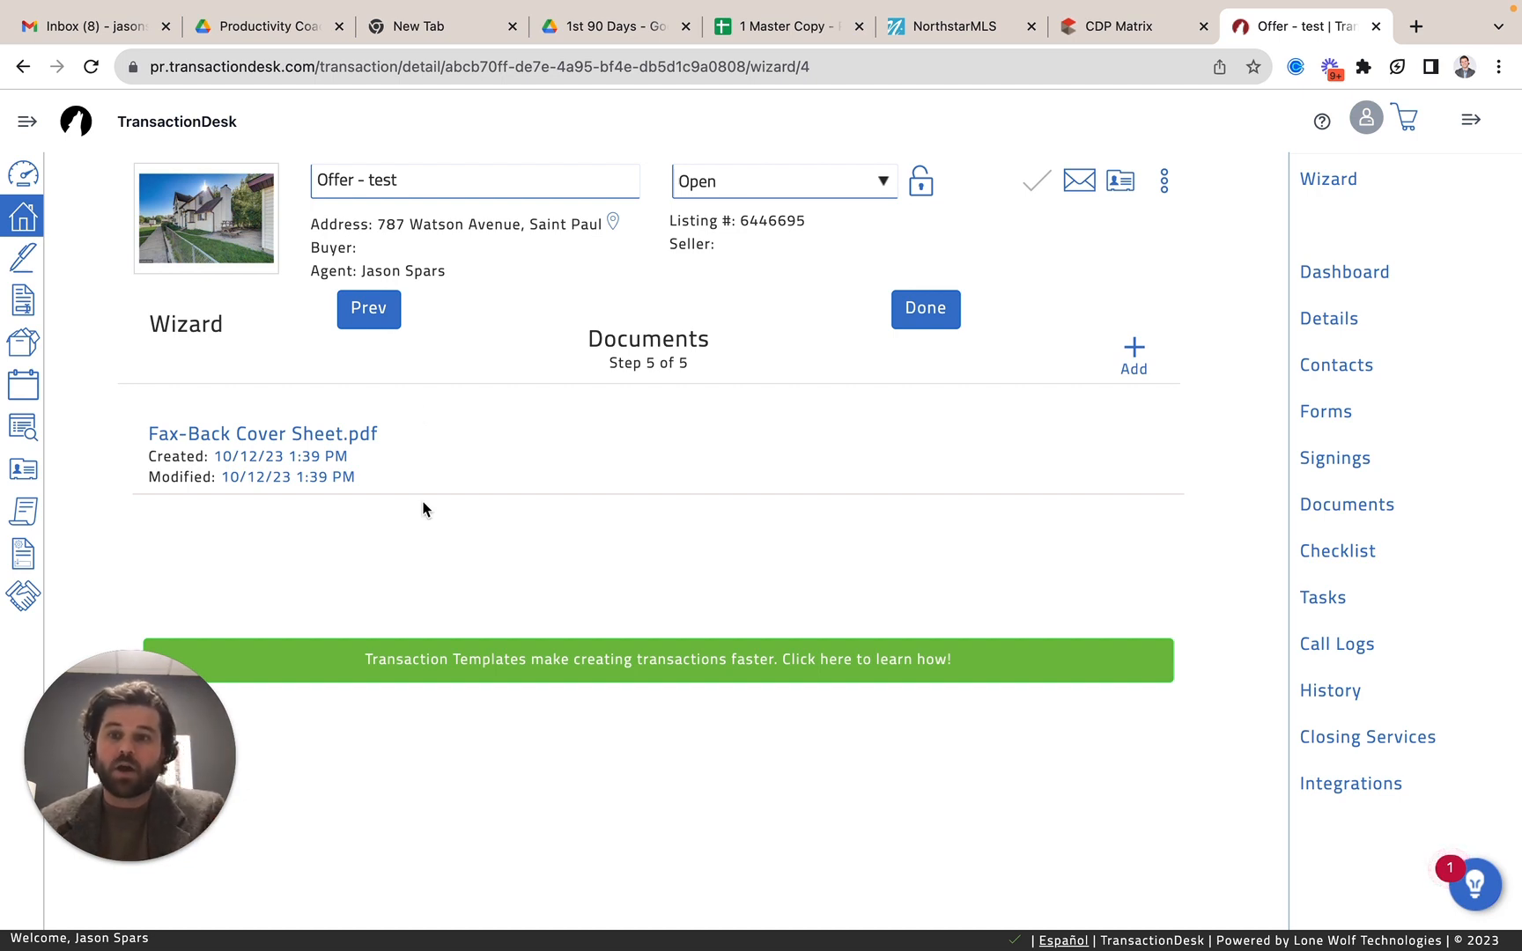
pyautogui.click(373, 319)
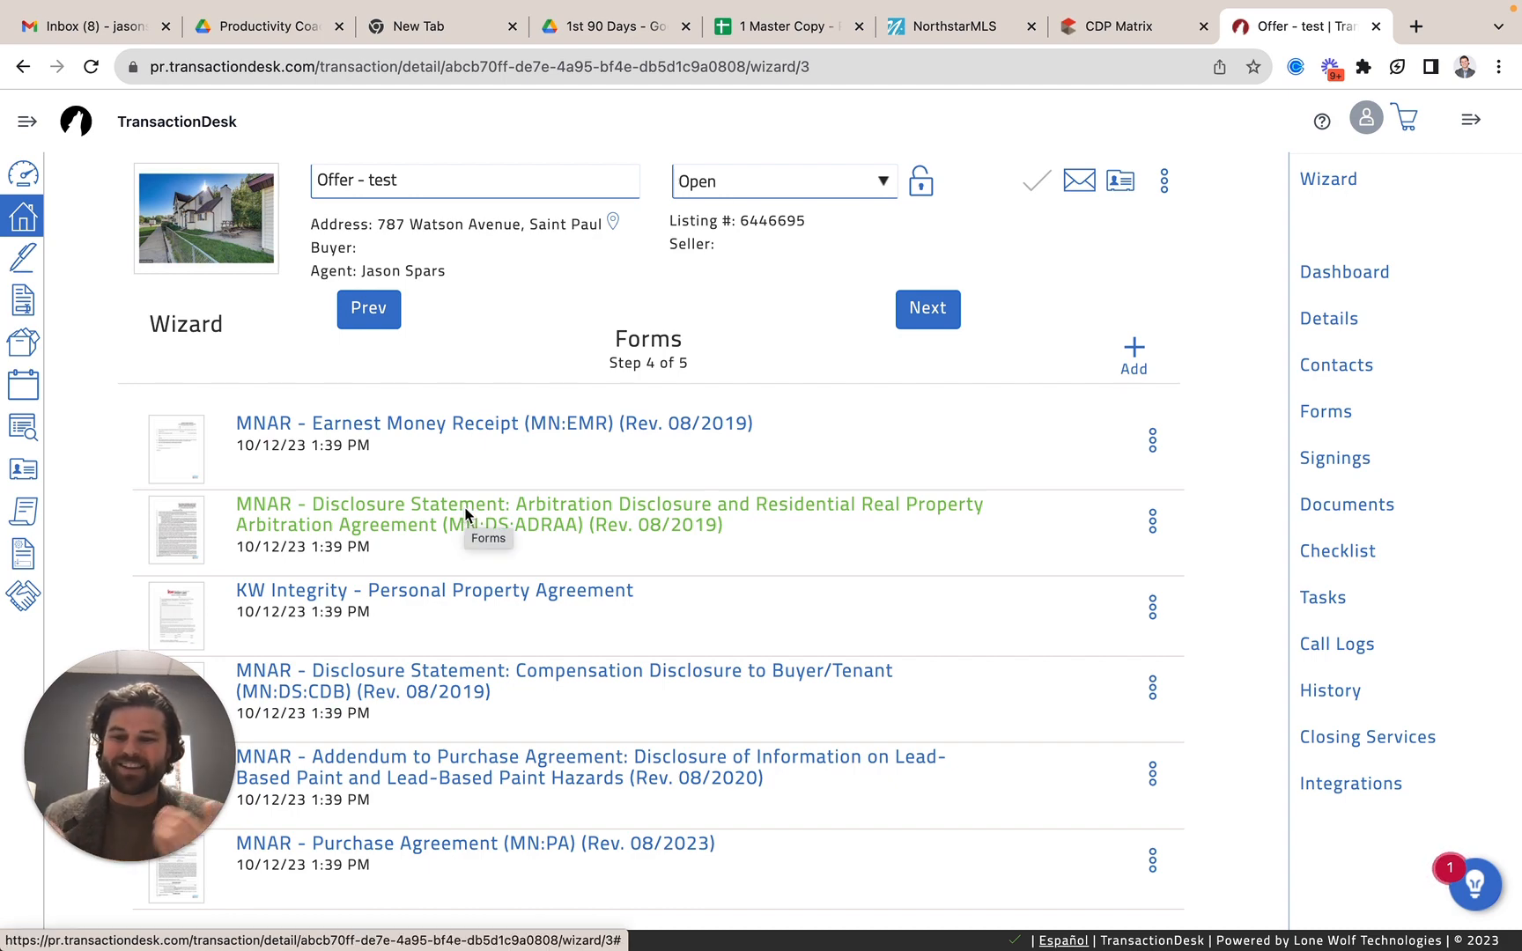
# Search the form library for "lead" and close it without adding any forms to the transaction.
pyautogui.scroll(-3, 465, 514)
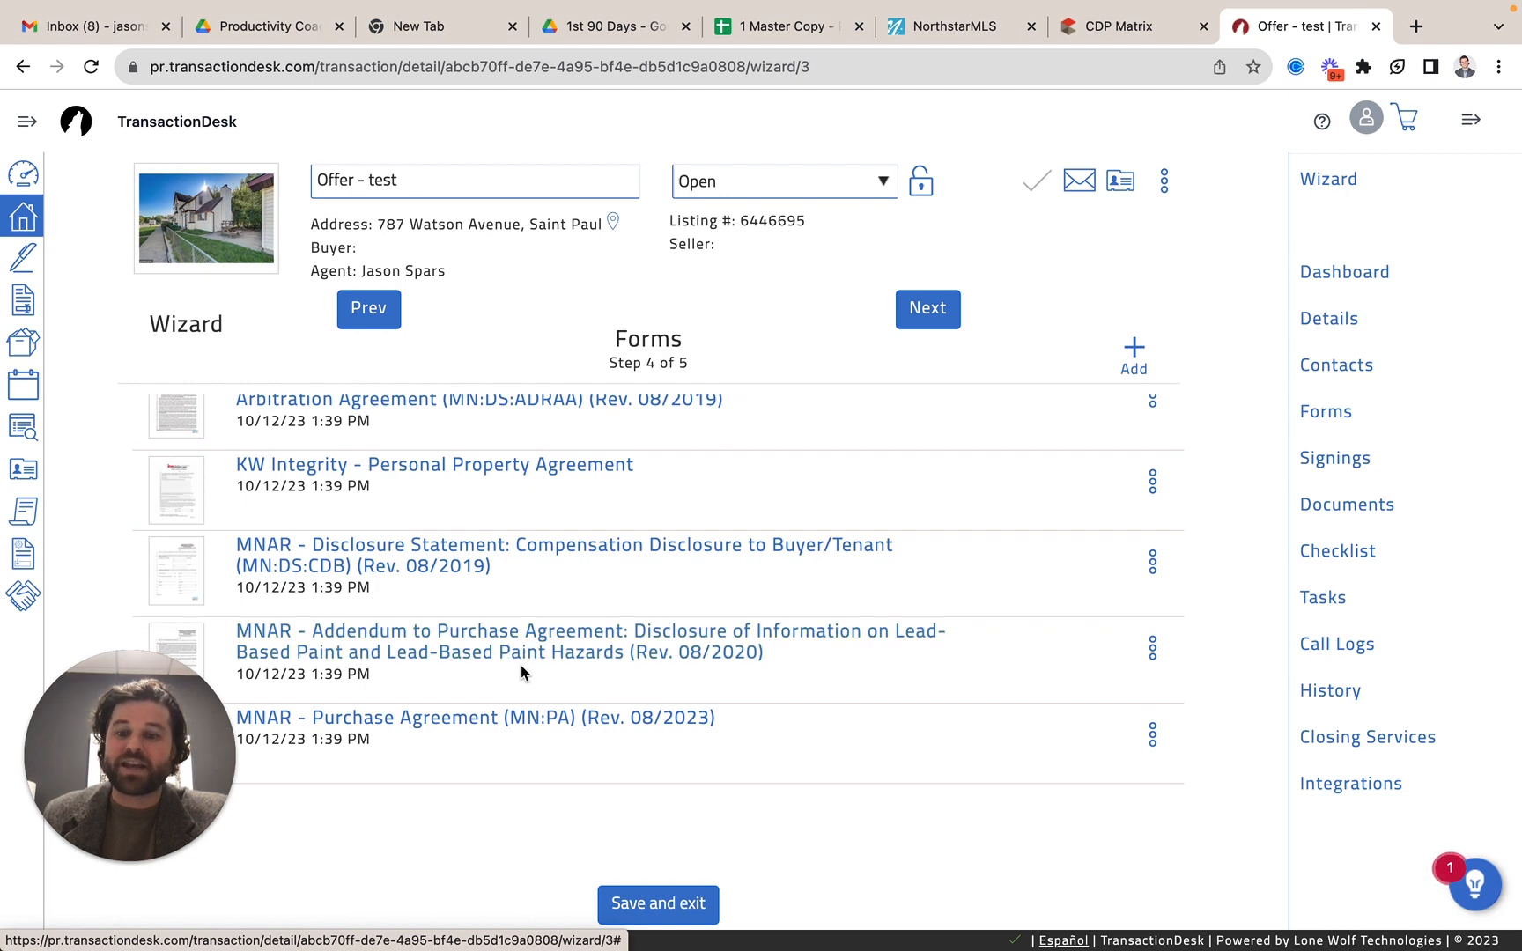
pyautogui.click(1134, 348)
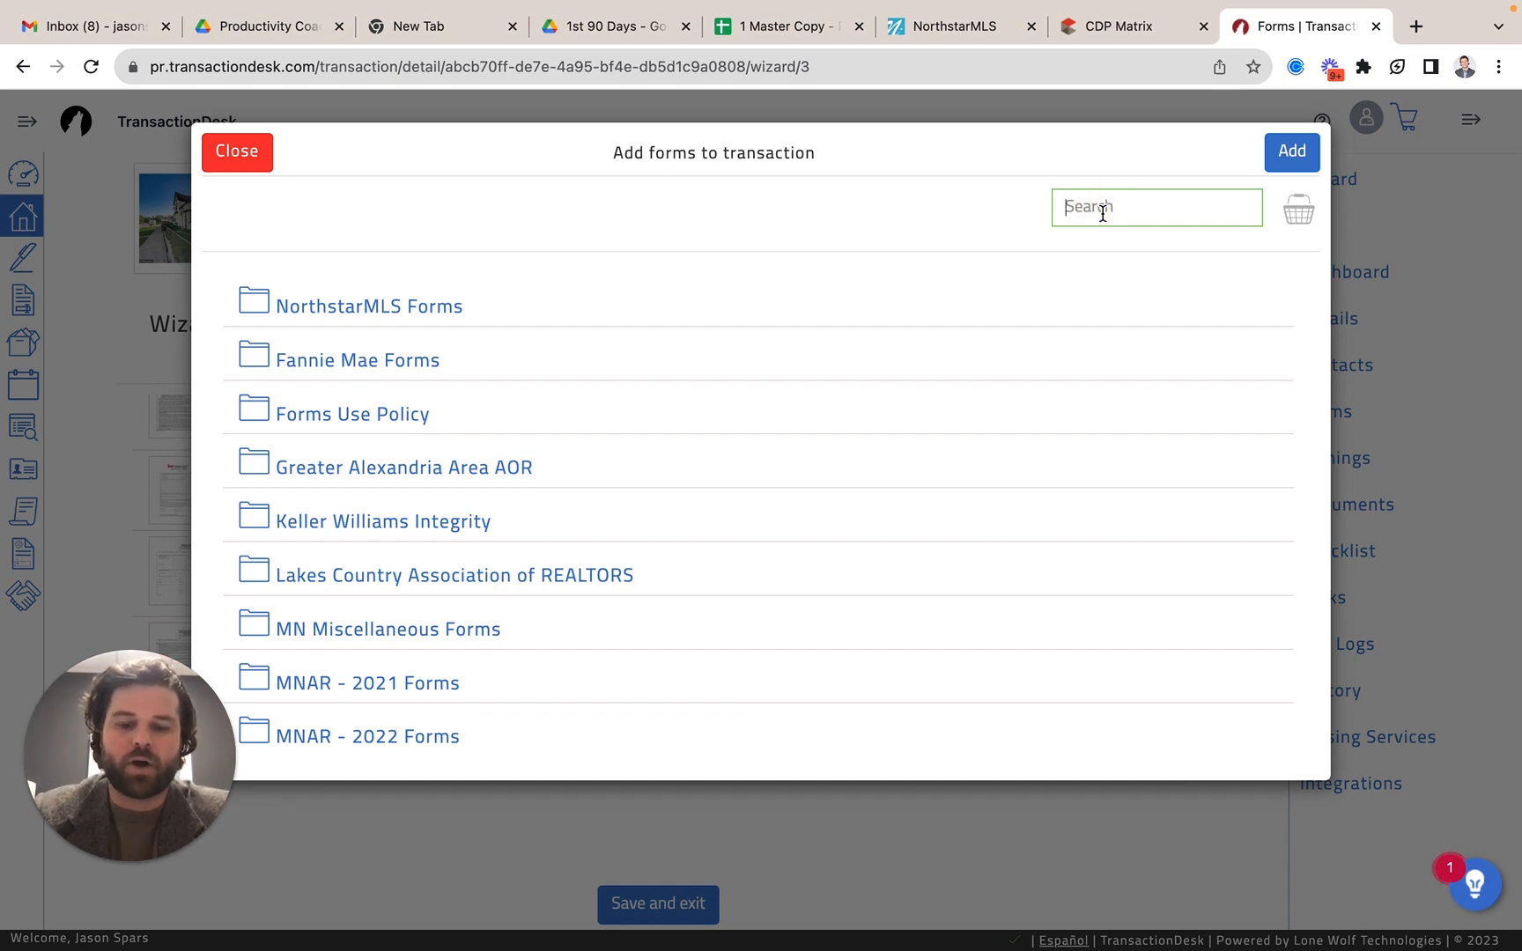
pyautogui.write('lead')
pyautogui.press('Return')
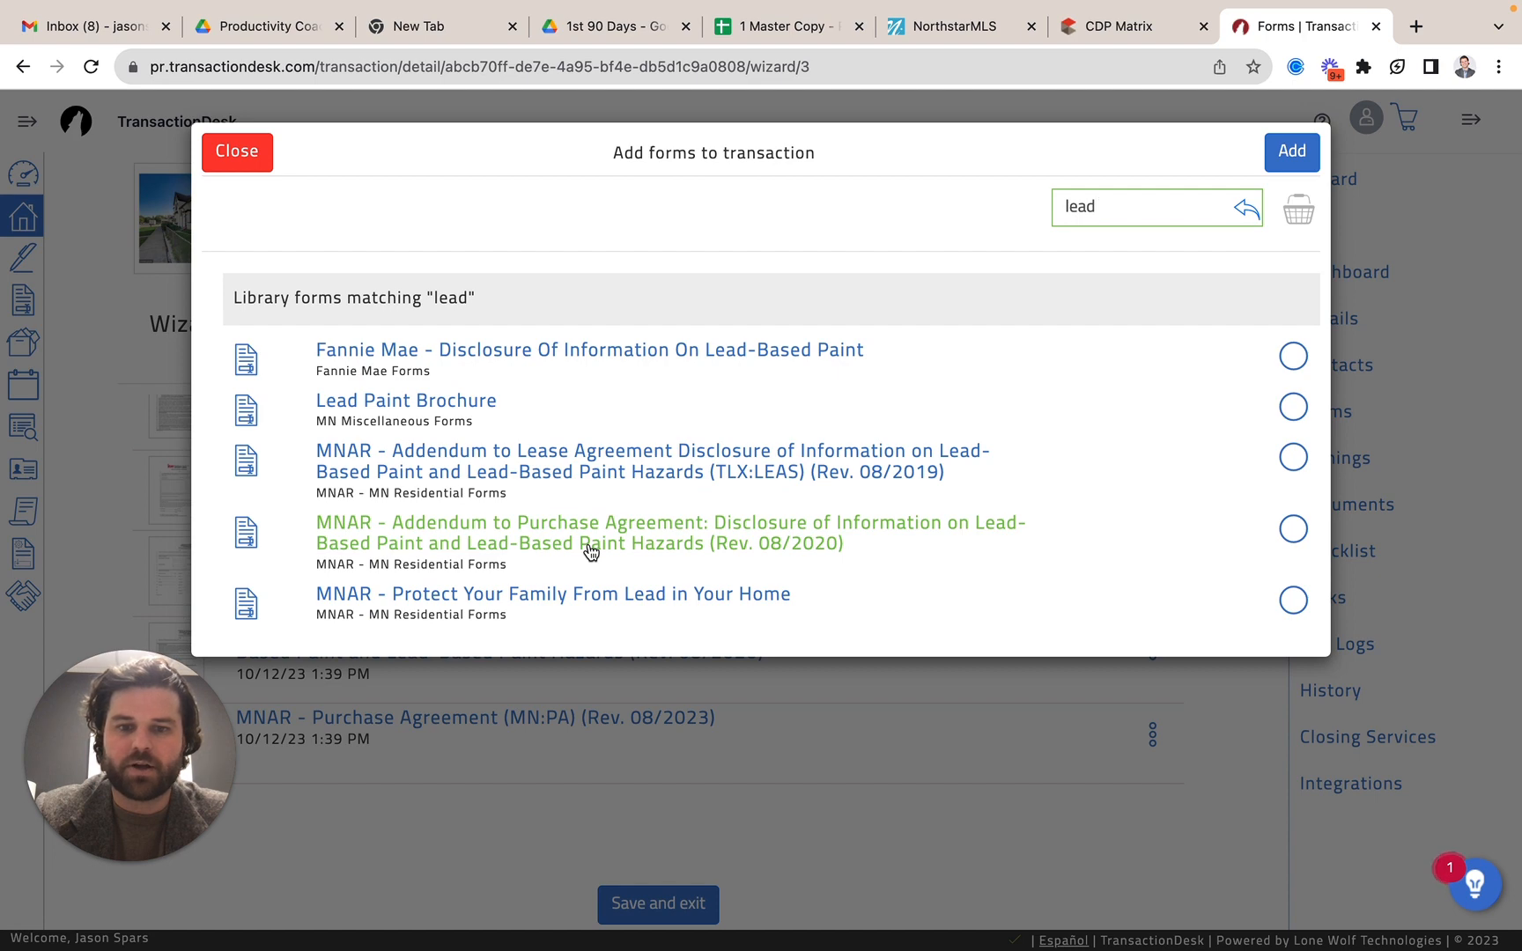
pyautogui.click(236, 157)
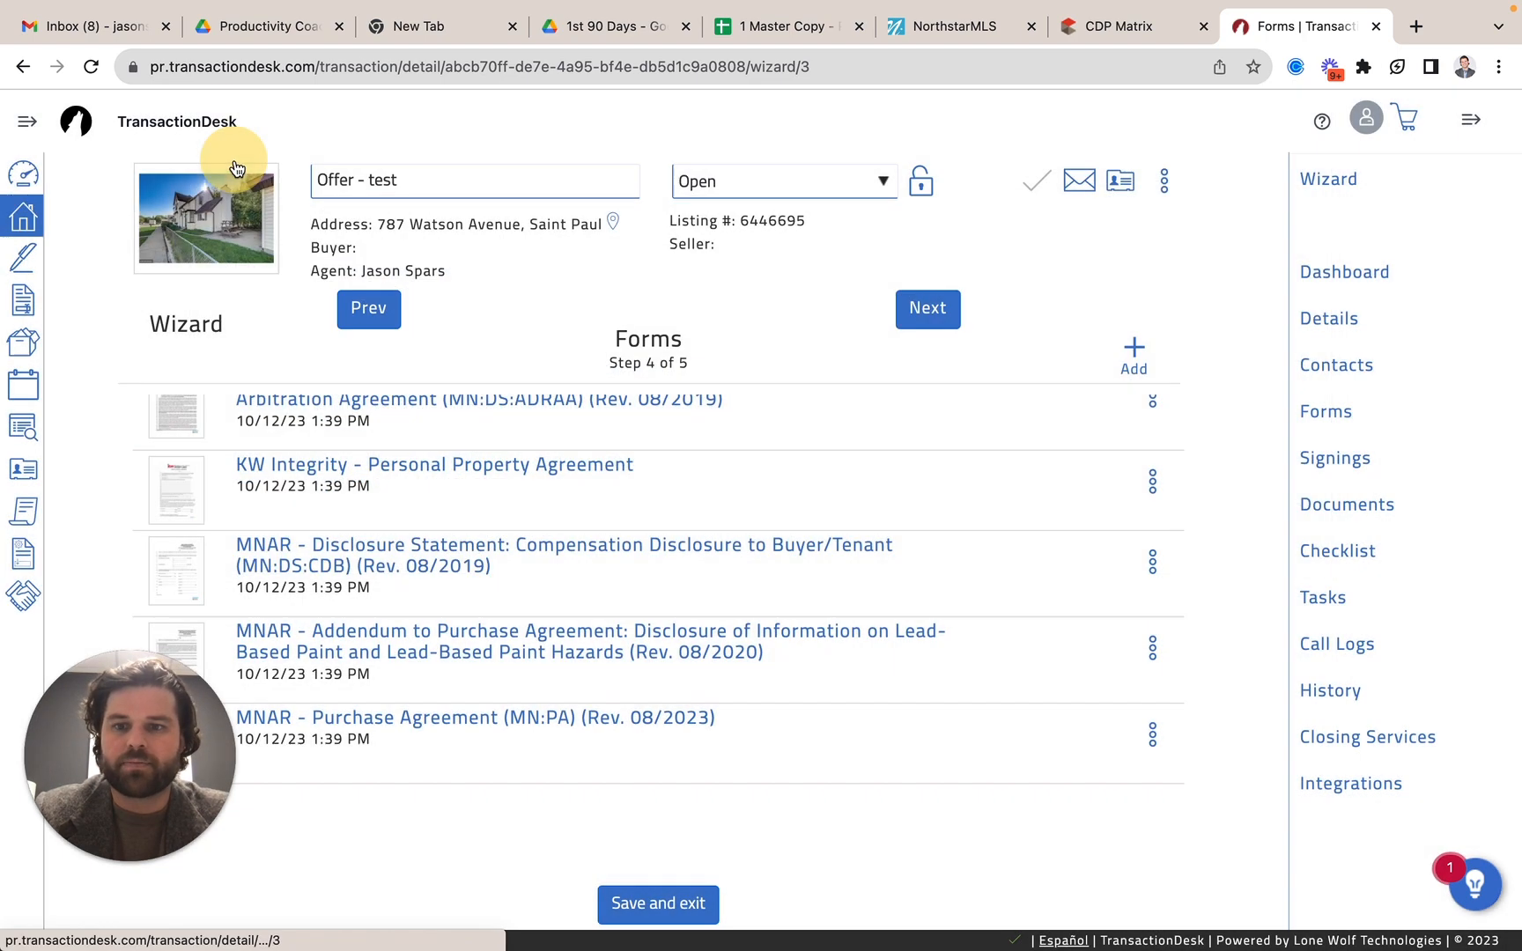
# Continue to the wizard's Documents step, leave its documents as they are, and finish the wizard.
pyautogui.click(934, 314)
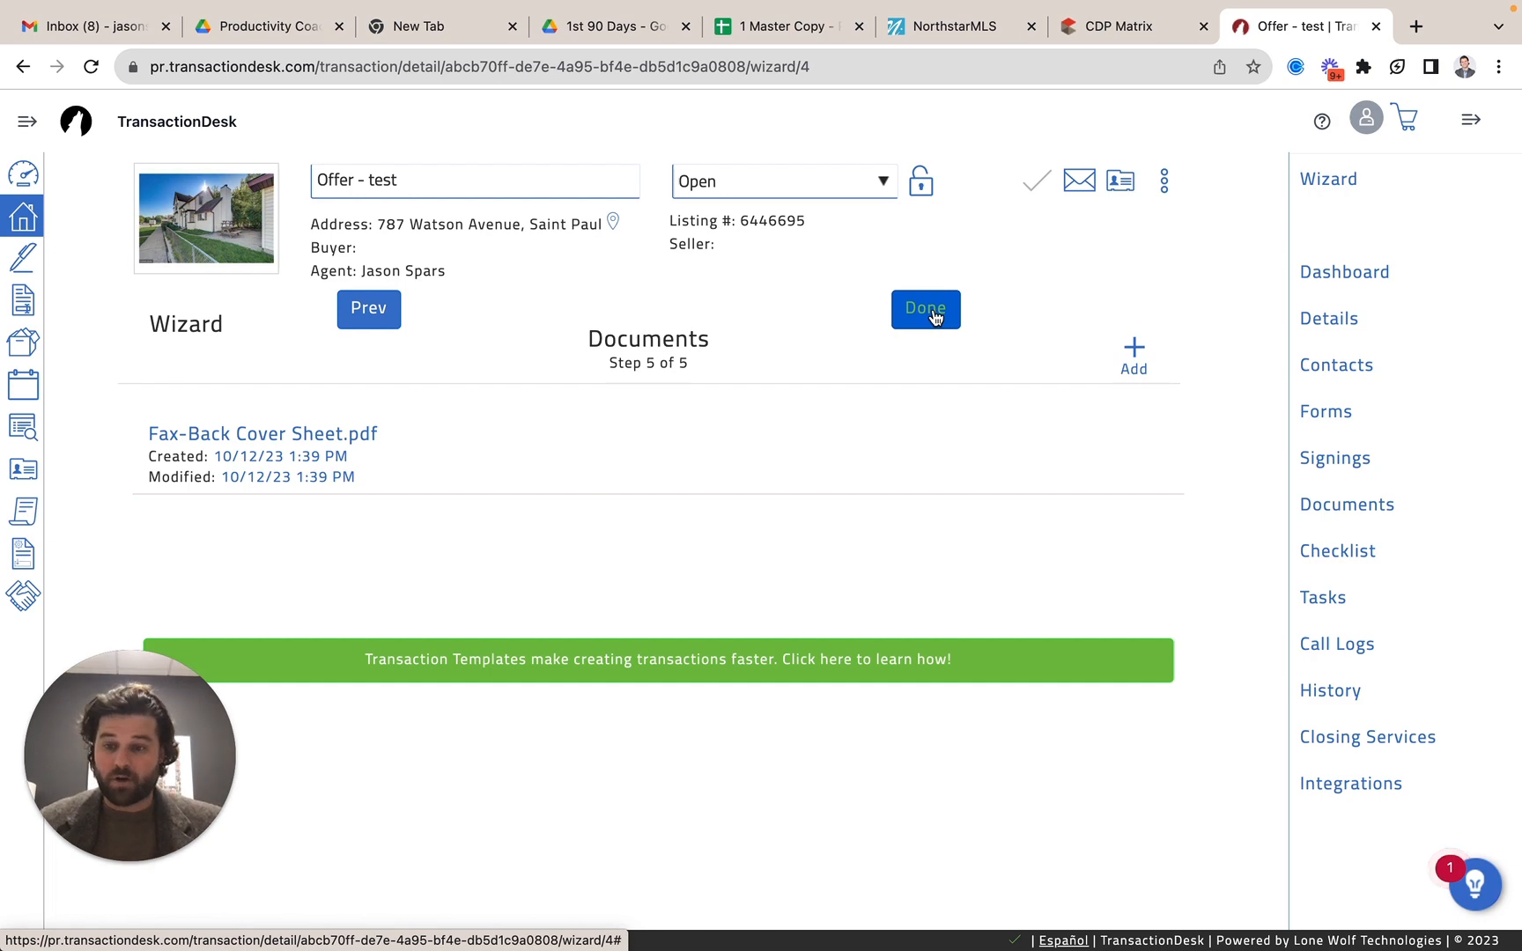
pyautogui.click(933, 313)
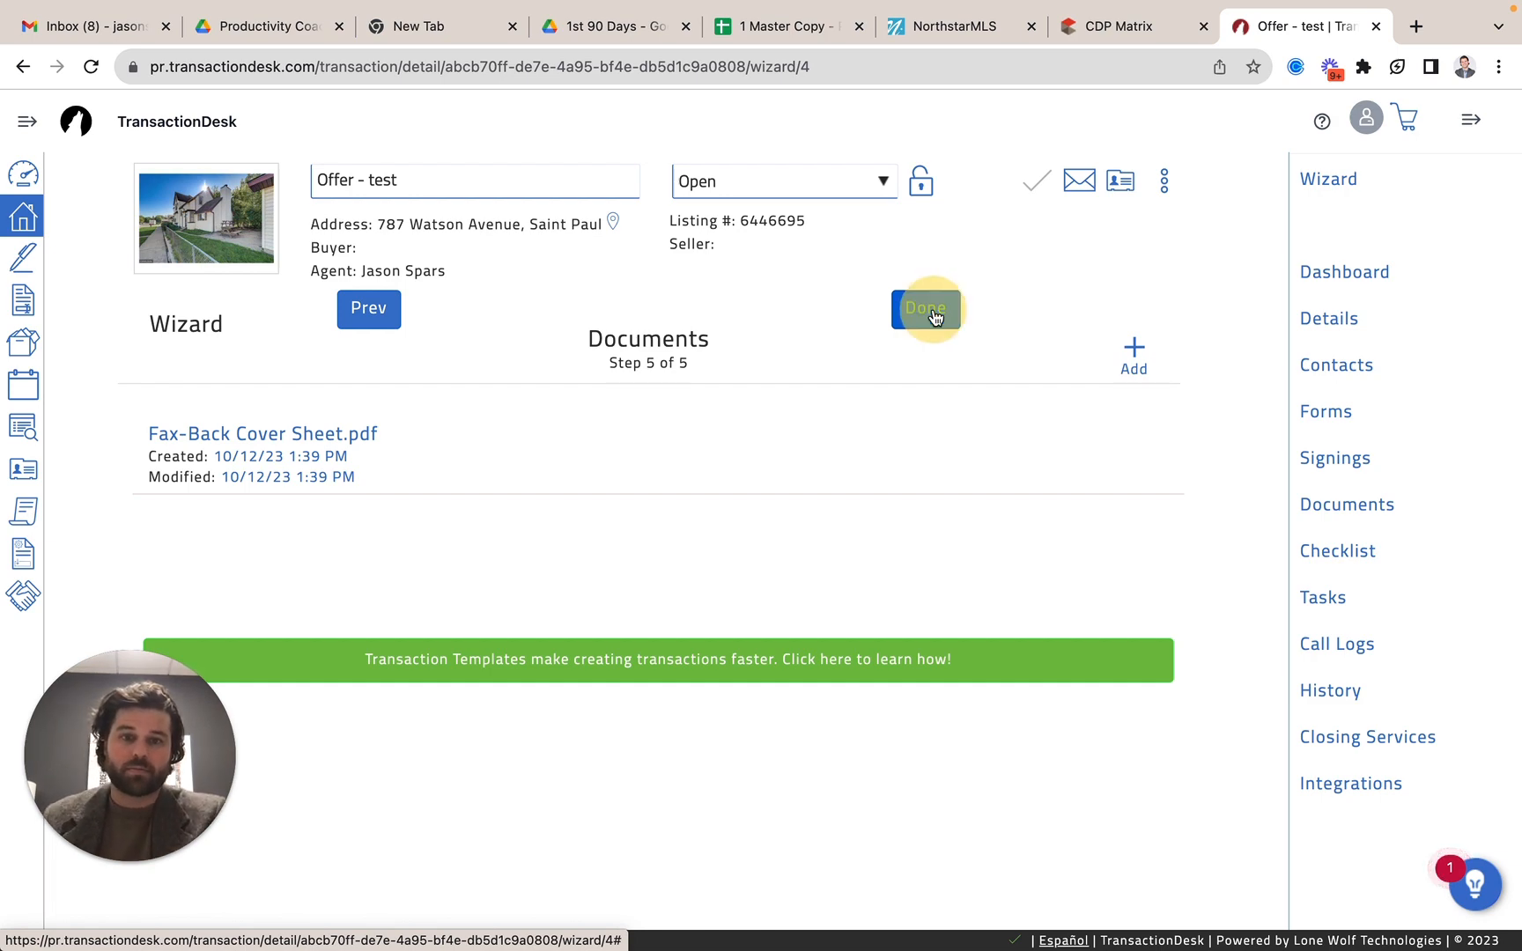